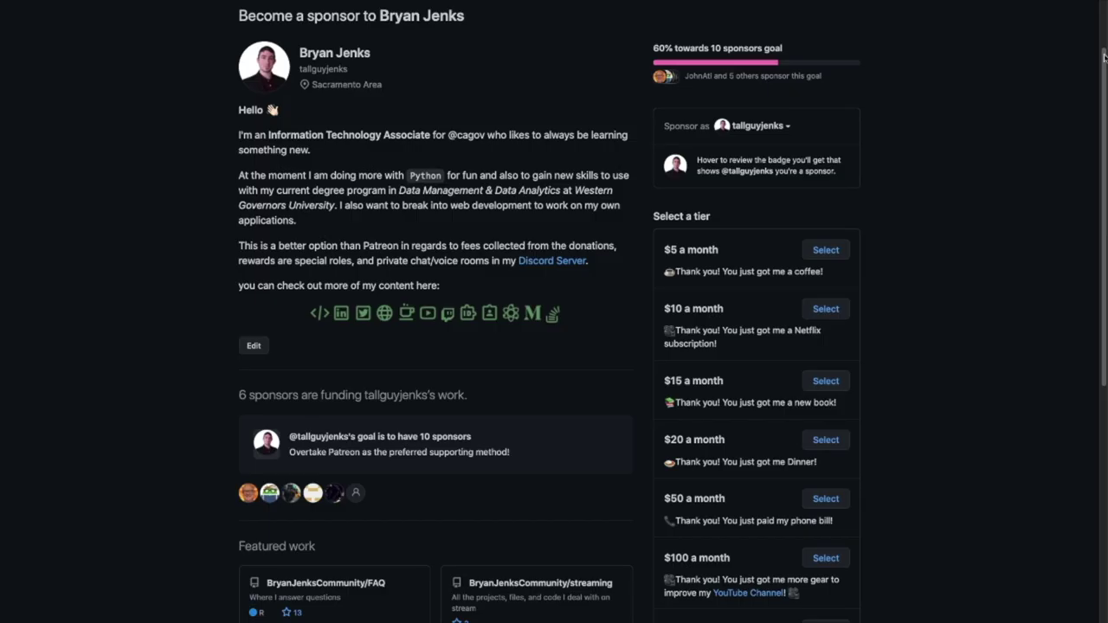
# - Scroll through the GitHub Sponsors, Patreon and Buy Me a Coffee support pages down to the YouTube channel
pyautogui.scroll(-2, 1105, 56)
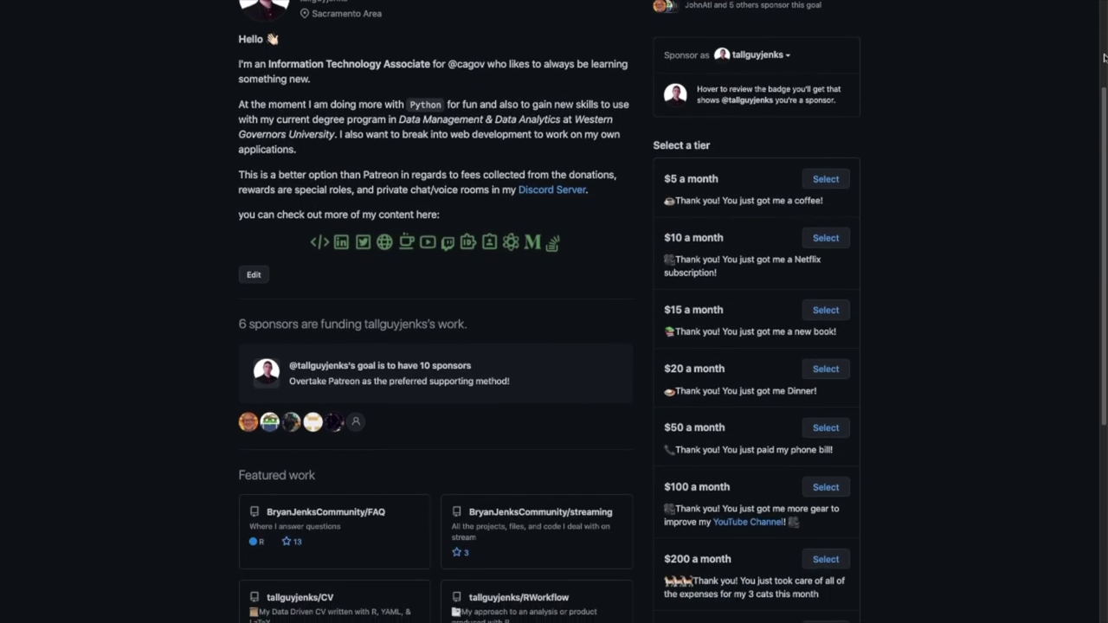
pyautogui.scroll(-2, 1104, 56)
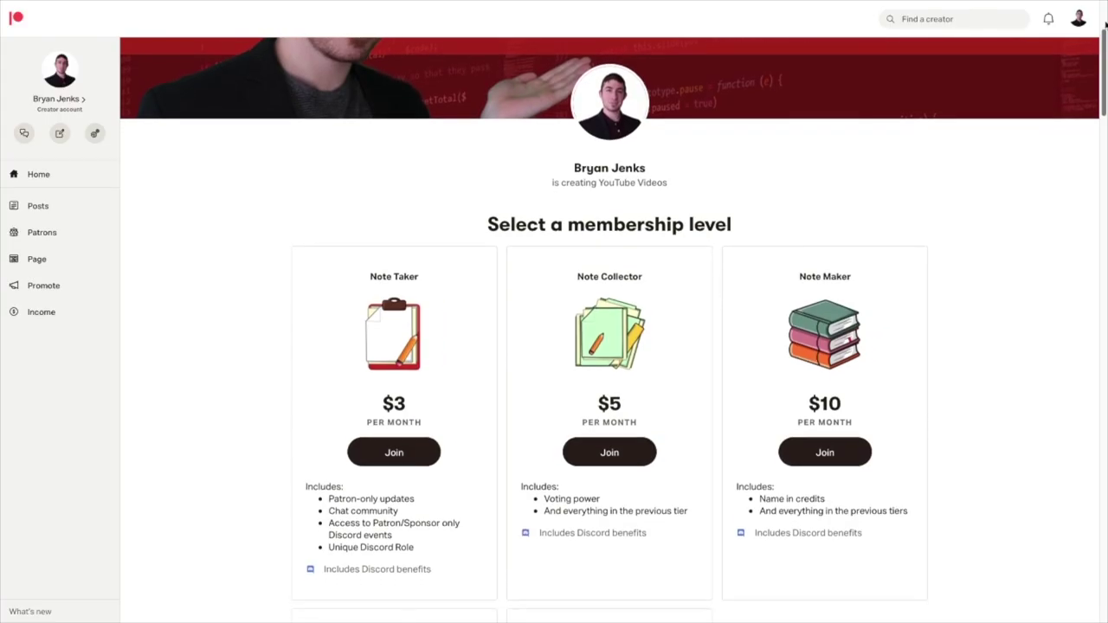
pyautogui.scroll(-2, 1106, 24)
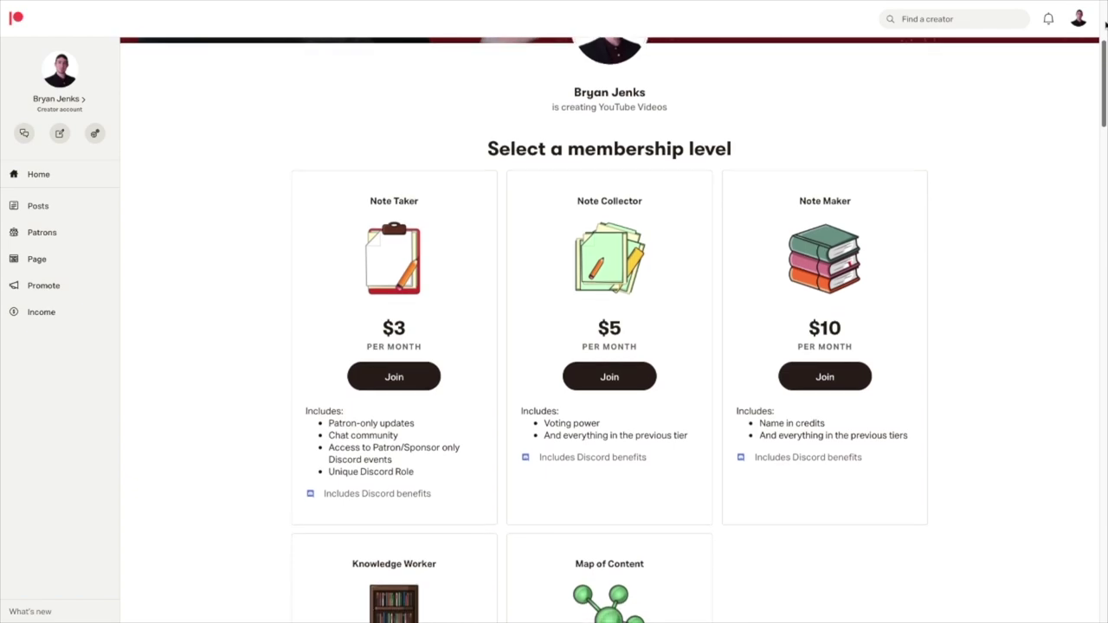
pyautogui.scroll(-1, 1106, 24)
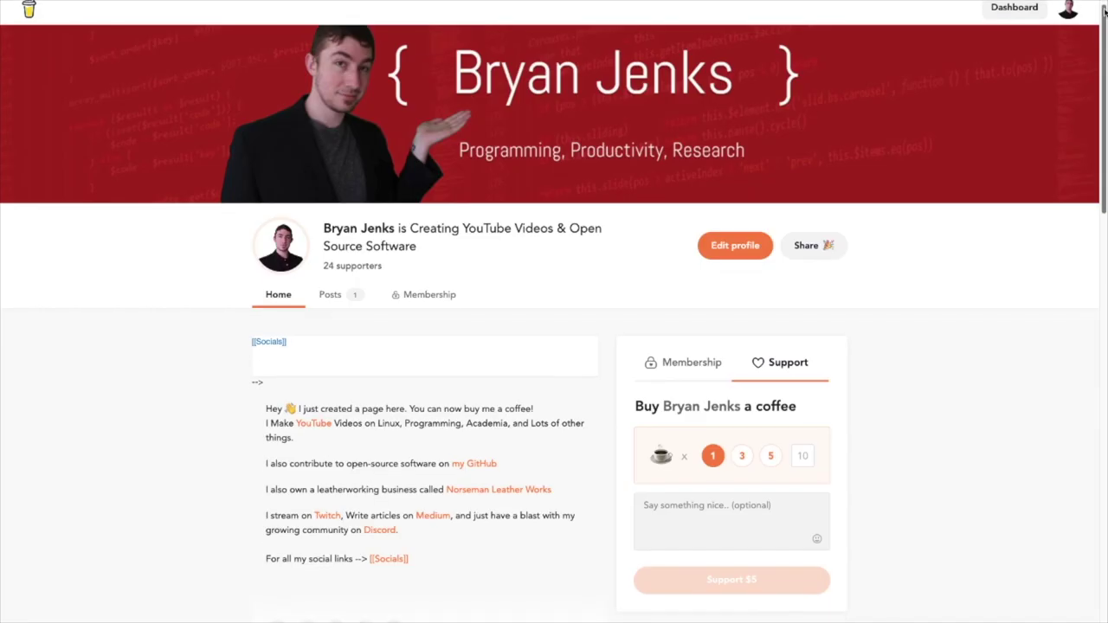
pyautogui.scroll(-2, 1106, 12)
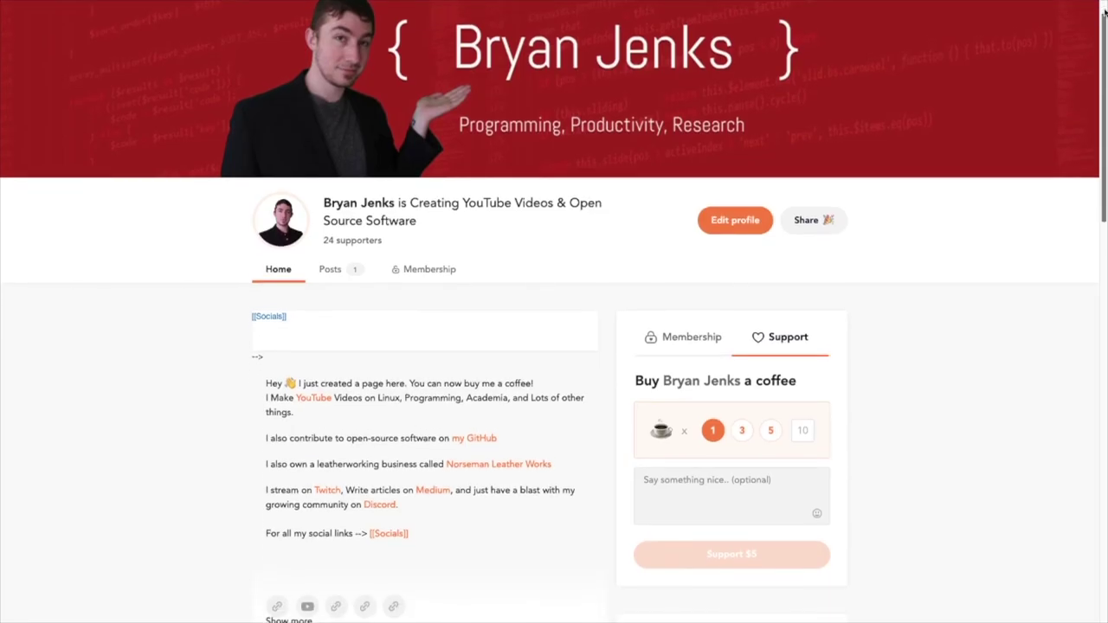
pyautogui.scroll(-2, 1106, 12)
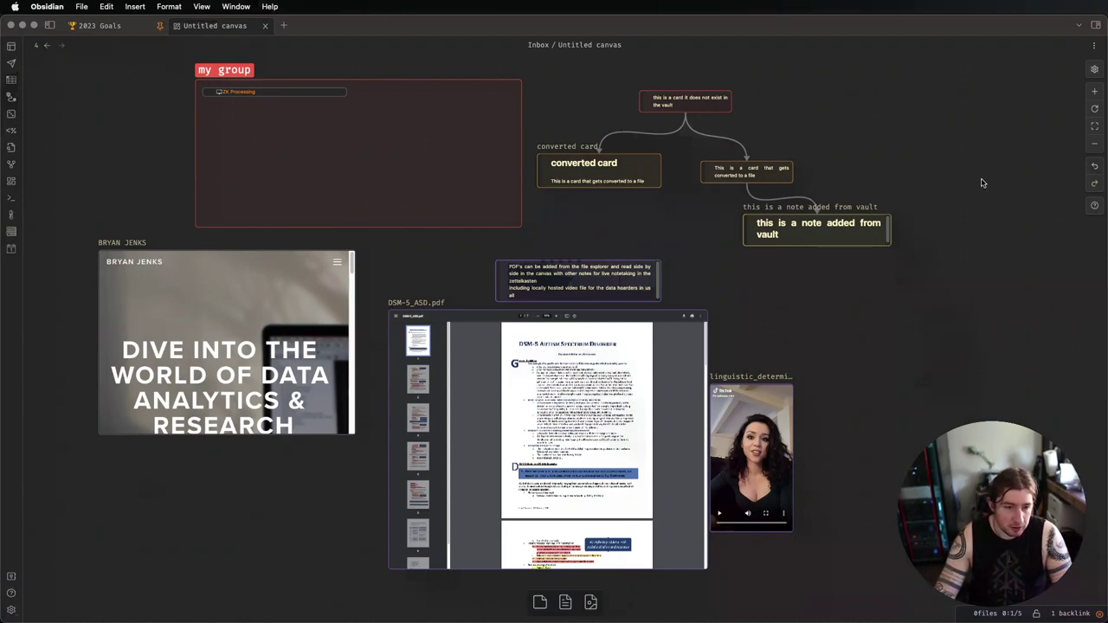
pyautogui.hscroll(5, 924, 264)
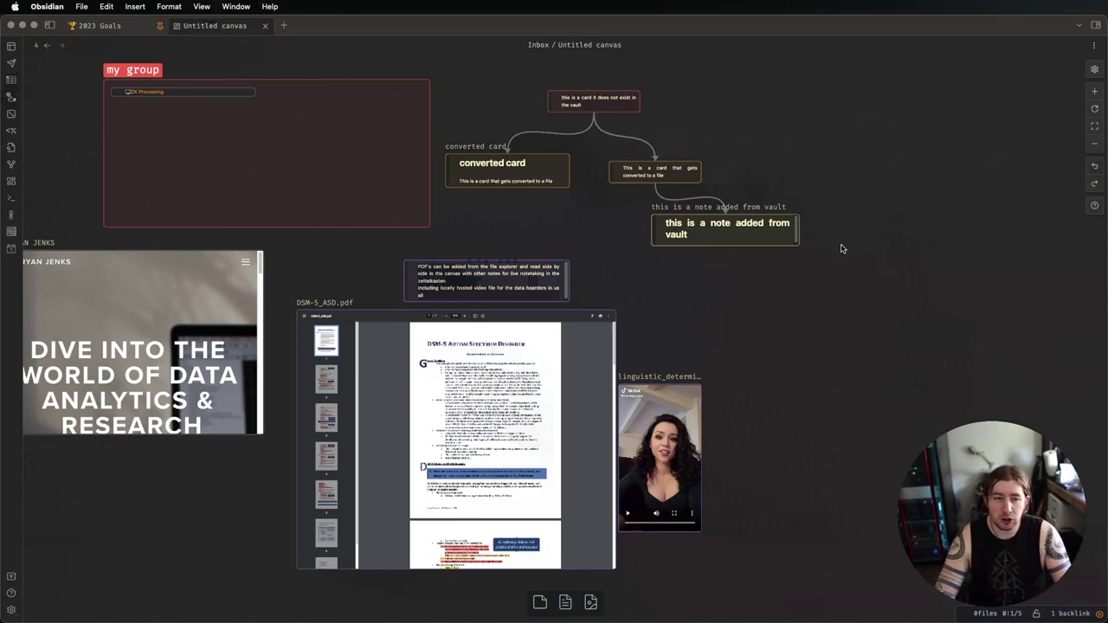
pyautogui.scroll(5, 727, 193)
pyautogui.scroll(-4, 658, 198)
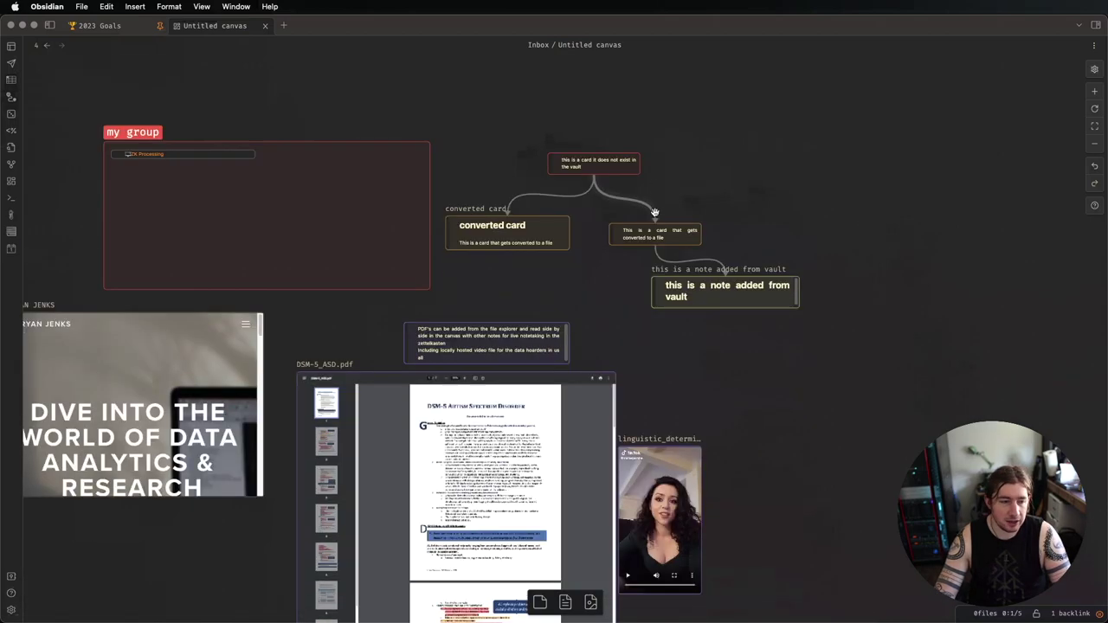
pyautogui.scroll(6, 626, 216)
pyautogui.scroll(-3, 652, 218)
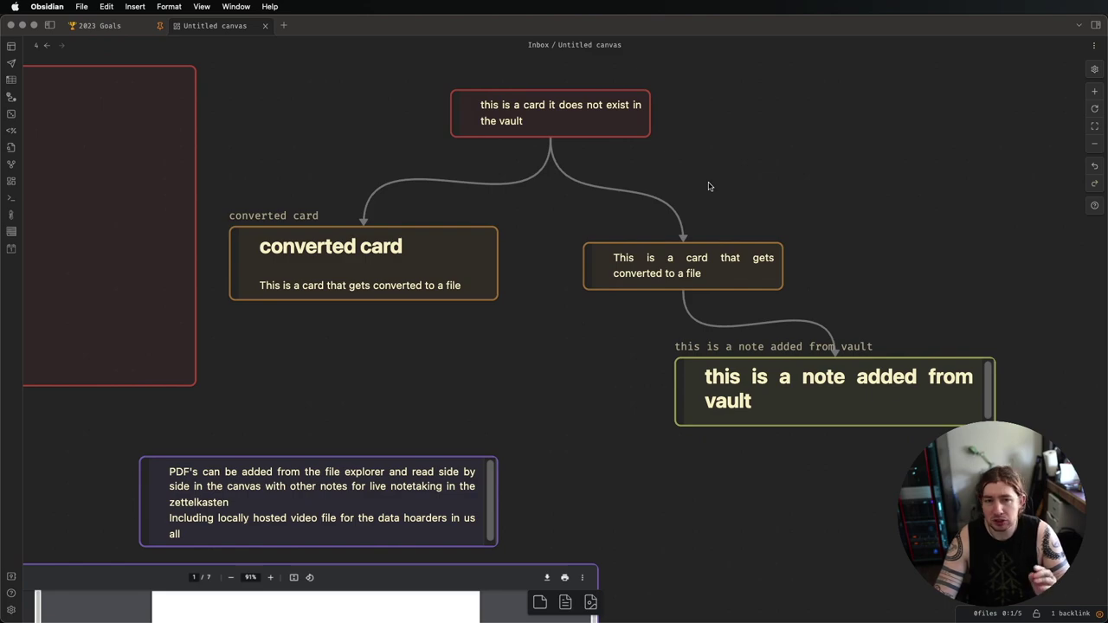
pyautogui.scroll(-1, 854, 183)
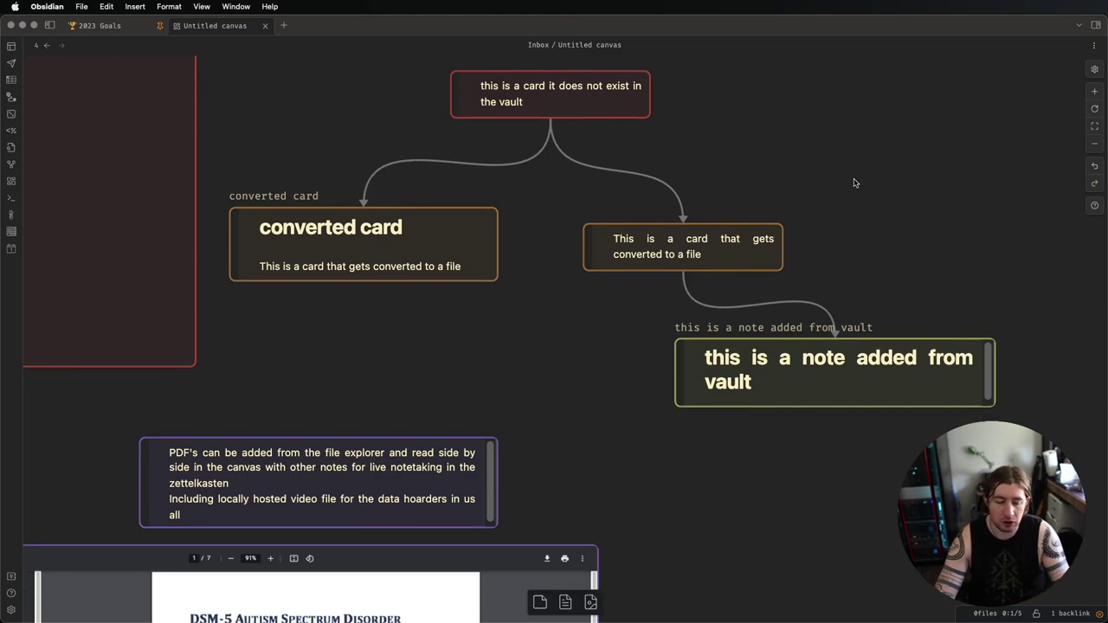
pyautogui.scroll(-3, 854, 183)
pyautogui.scroll(-3, 854, 182)
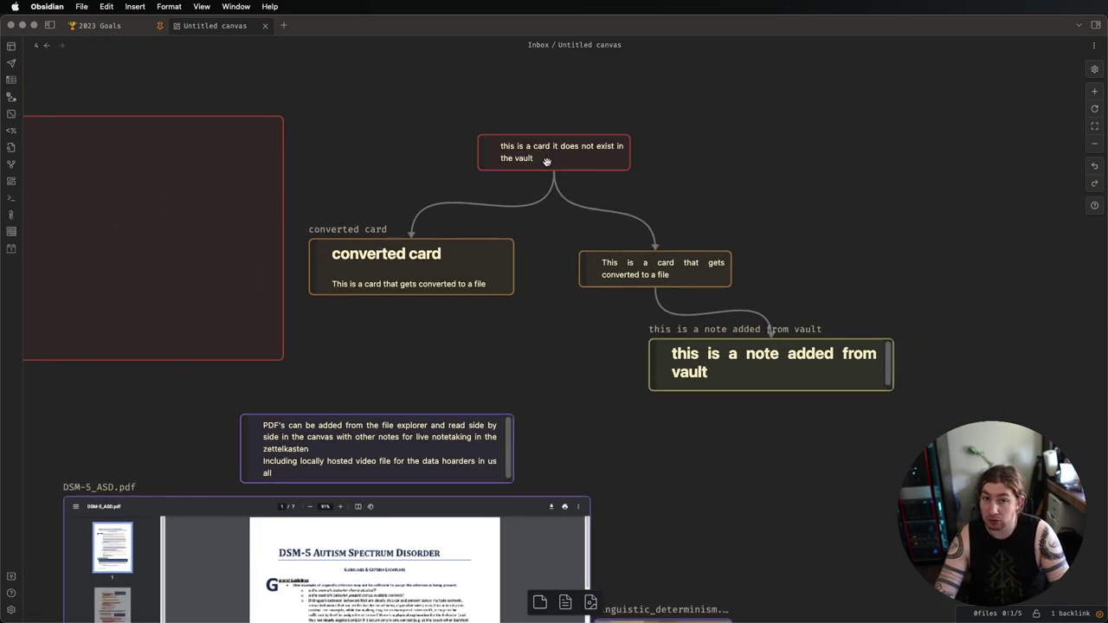
pyautogui.hscroll(-8, 633, 192)
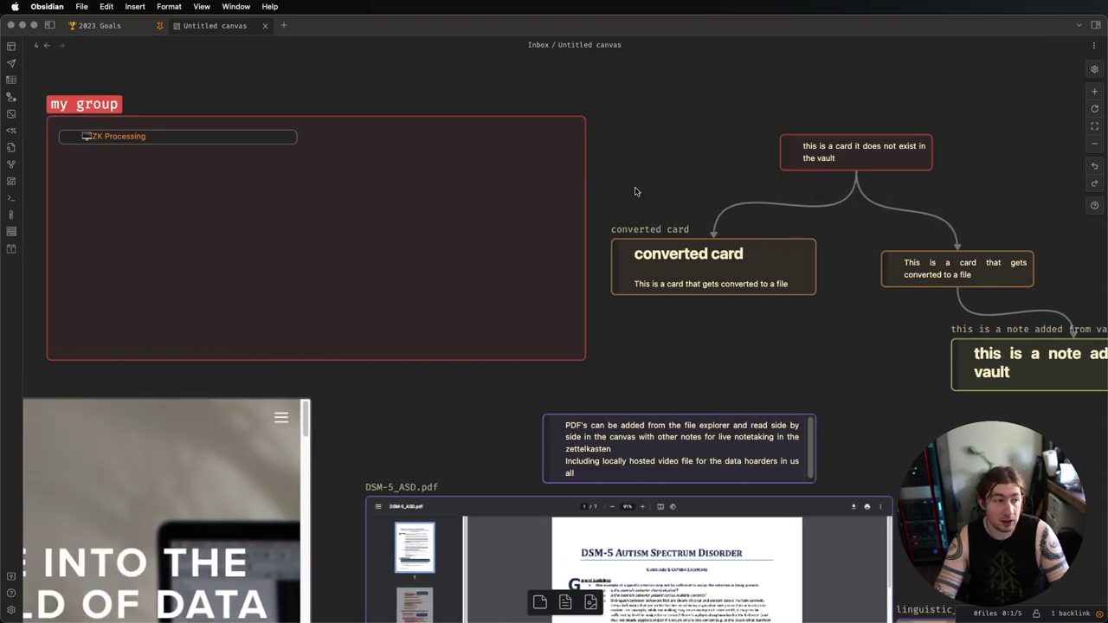
pyautogui.hscroll(-2, 633, 191)
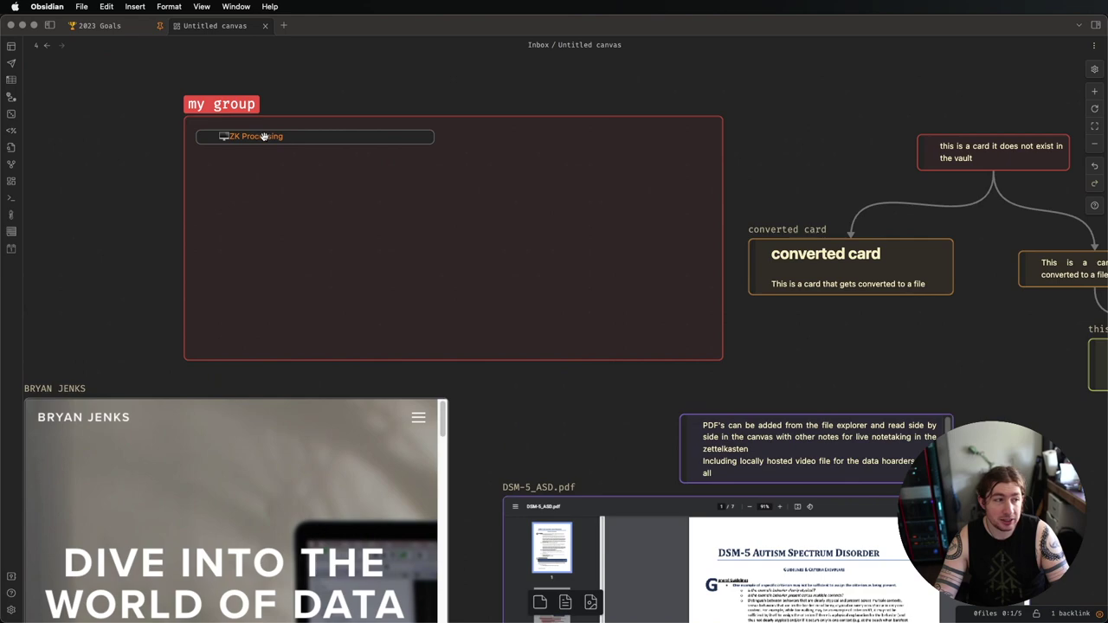
# - Drag the ZK Processing card's bottom edge down to make it taller, then close its preview
pyautogui.moveTo(334, 142); pyautogui.dragTo(336, 176)
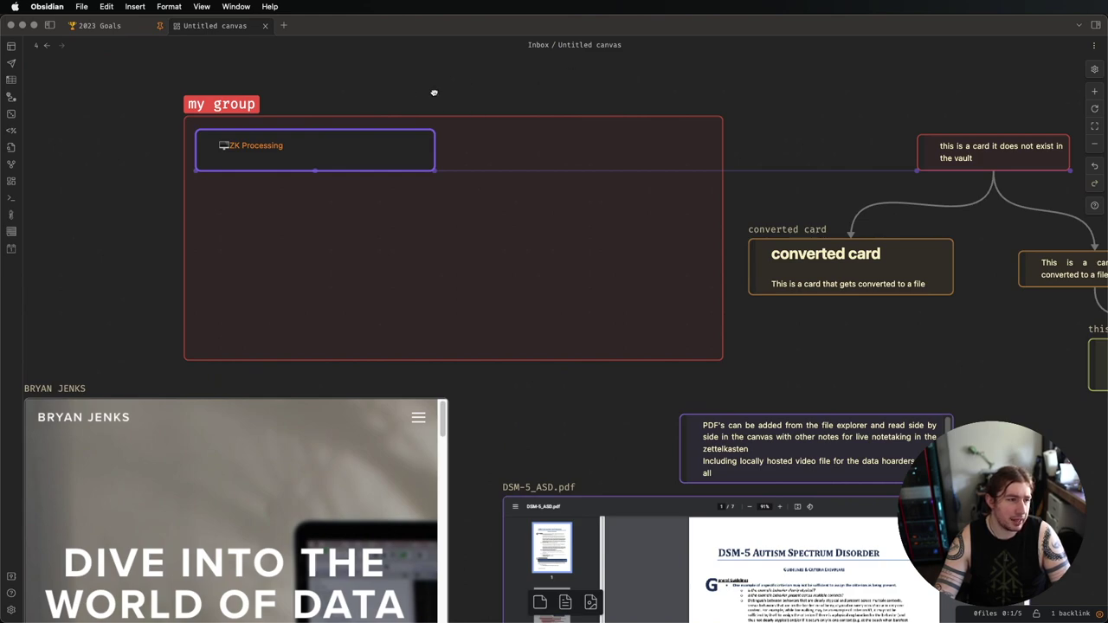
pyautogui.moveTo(257, 160); pyautogui.dragTo(260, 155)
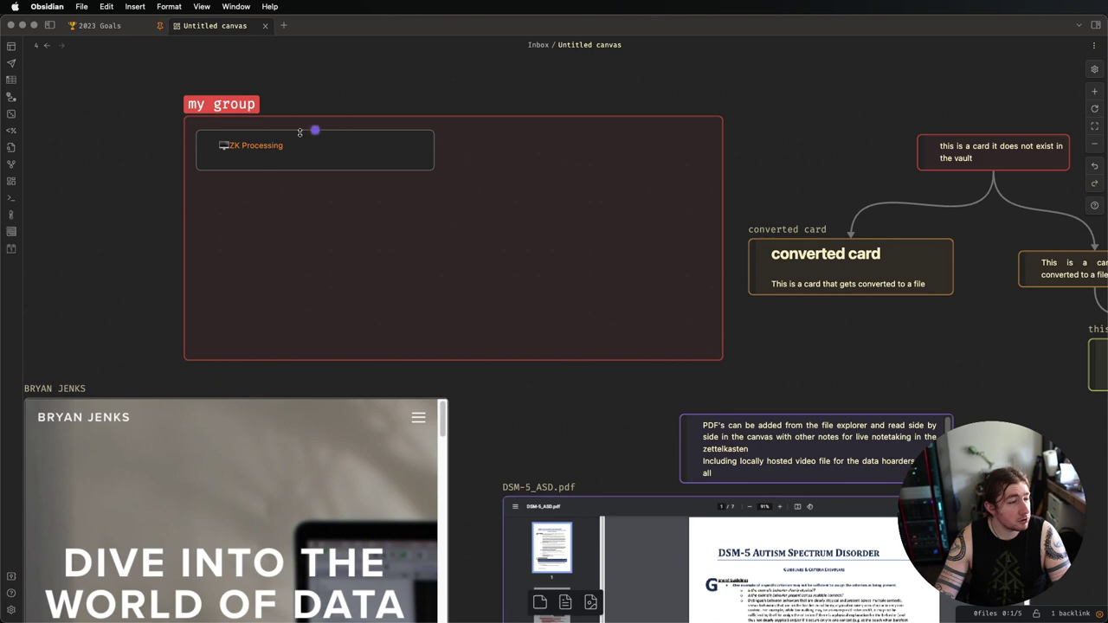
pyautogui.click(301, 145)
pyautogui.moveTo(250, 147)
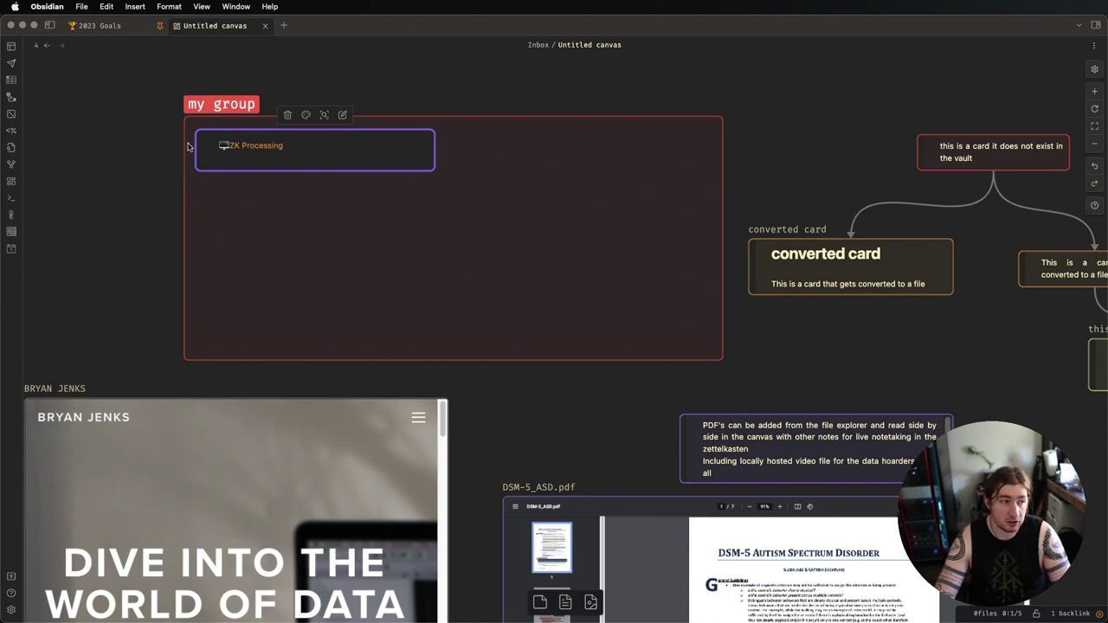
pyautogui.click(727, 73)
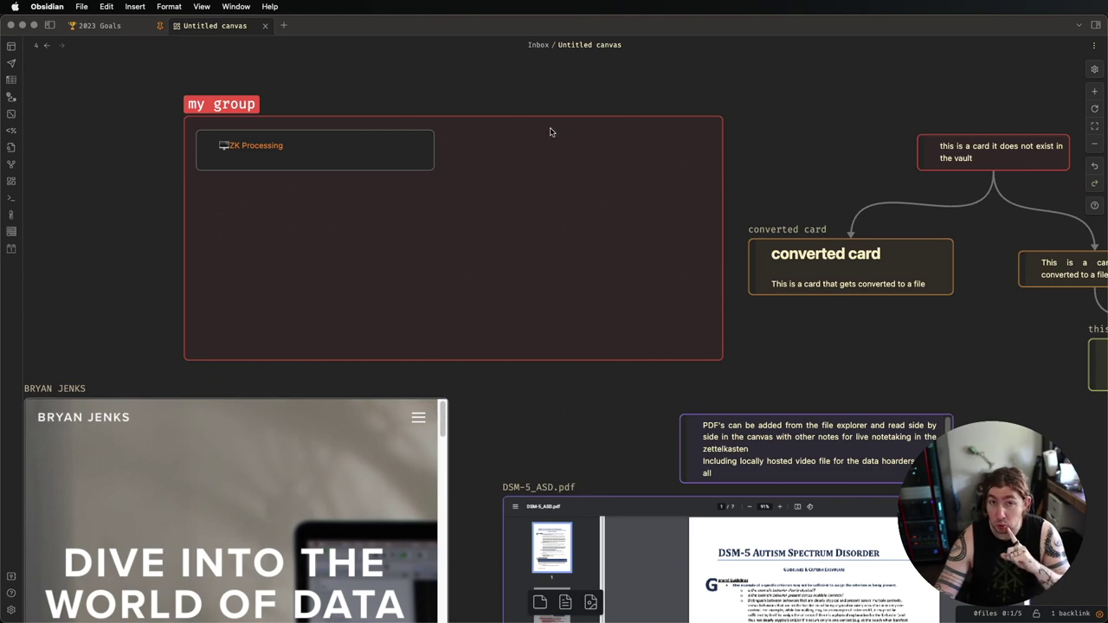
# - Toggle the left sidebar with Cmd+\ to show the vault's file explorer beside the canvas
pyautogui.press('super+backslash')
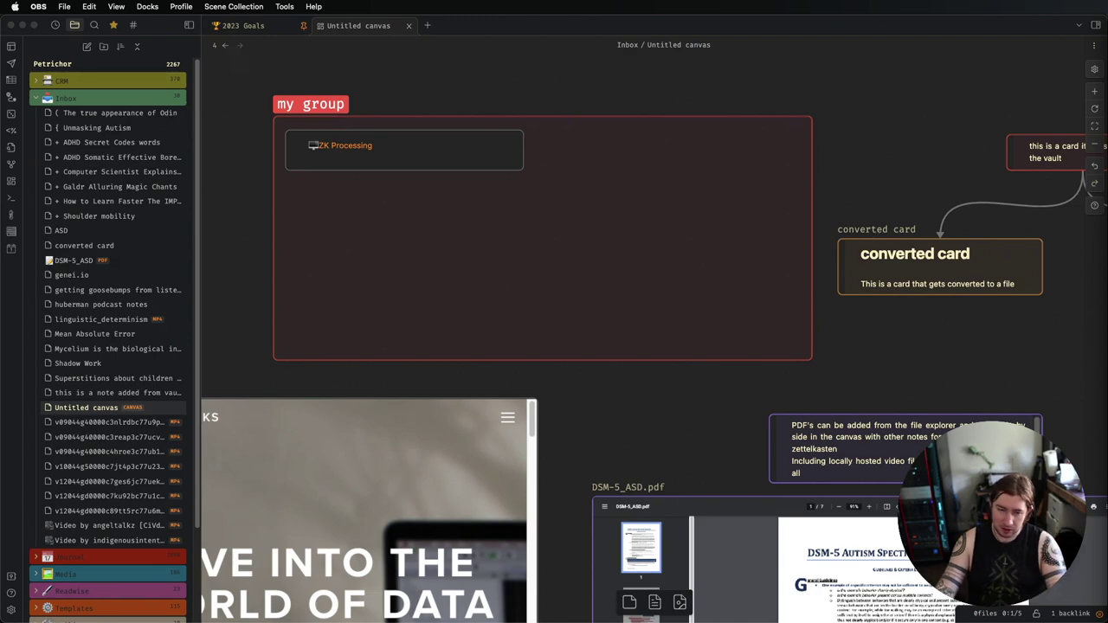
# - Bring Obsidian back into focus and scroll the canvas right toward the top card
pyautogui.click(861, 176)
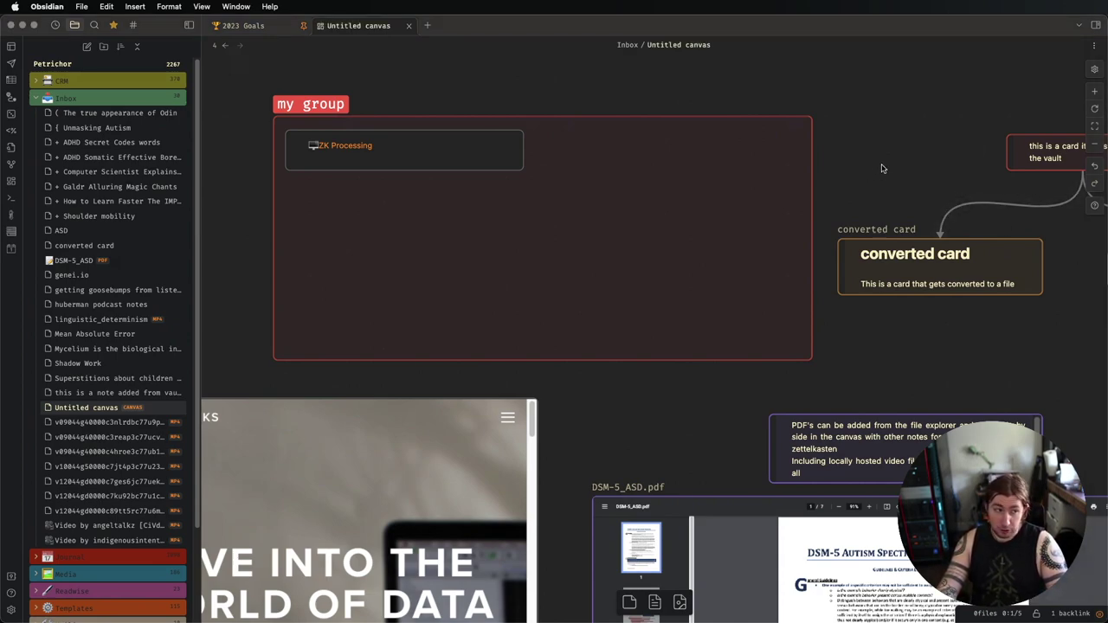
pyautogui.hscroll(10, 937, 157)
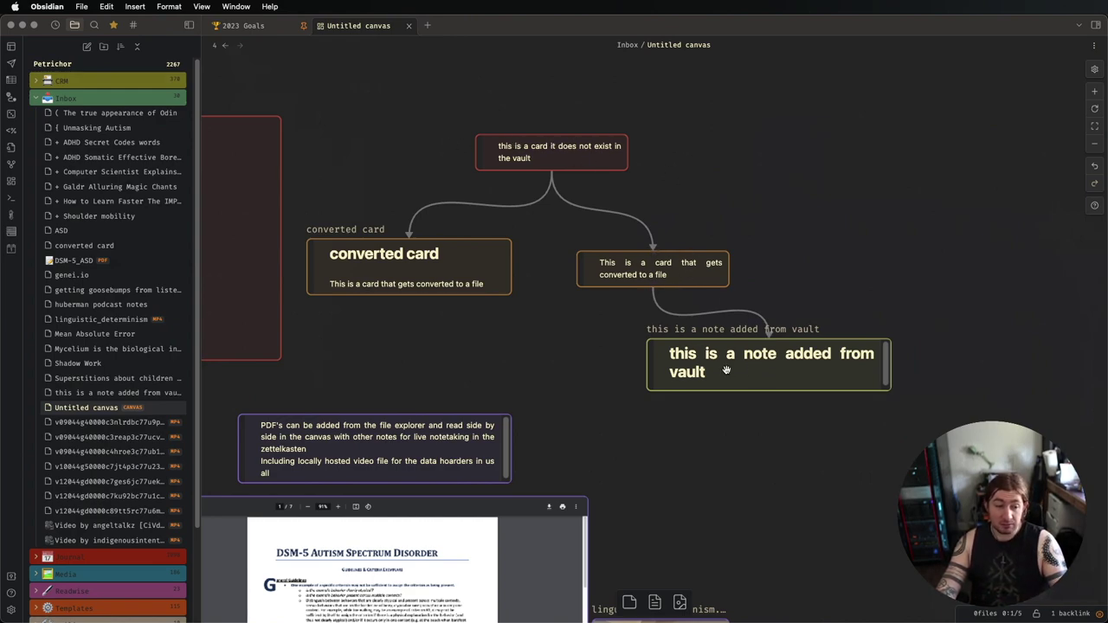
pyautogui.doubleClick(574, 158)
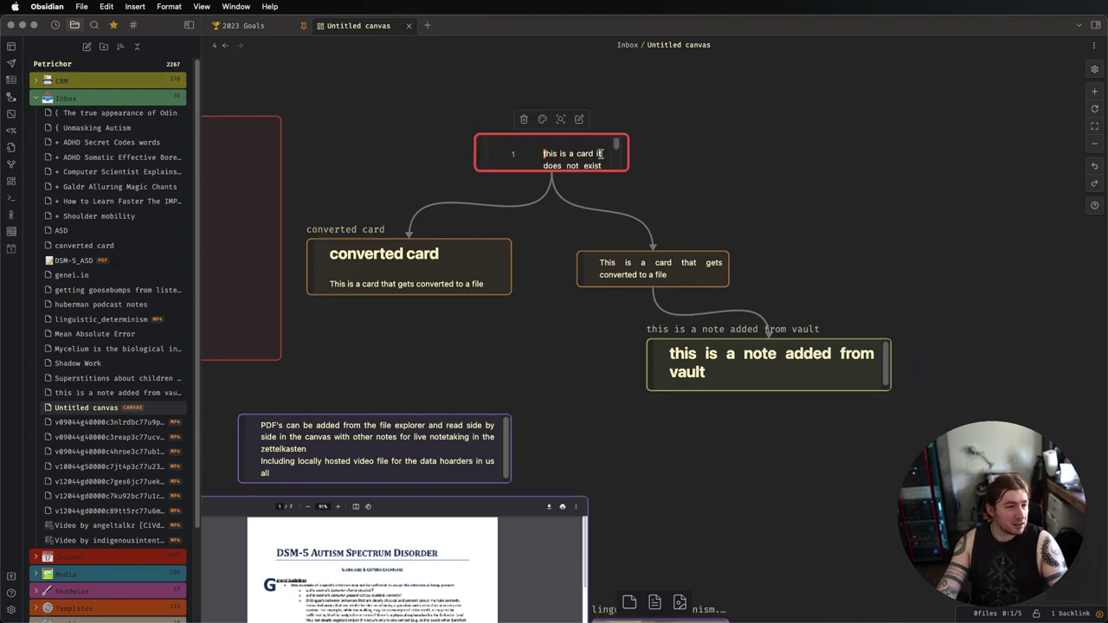
pyautogui.scroll(-1, 577, 155)
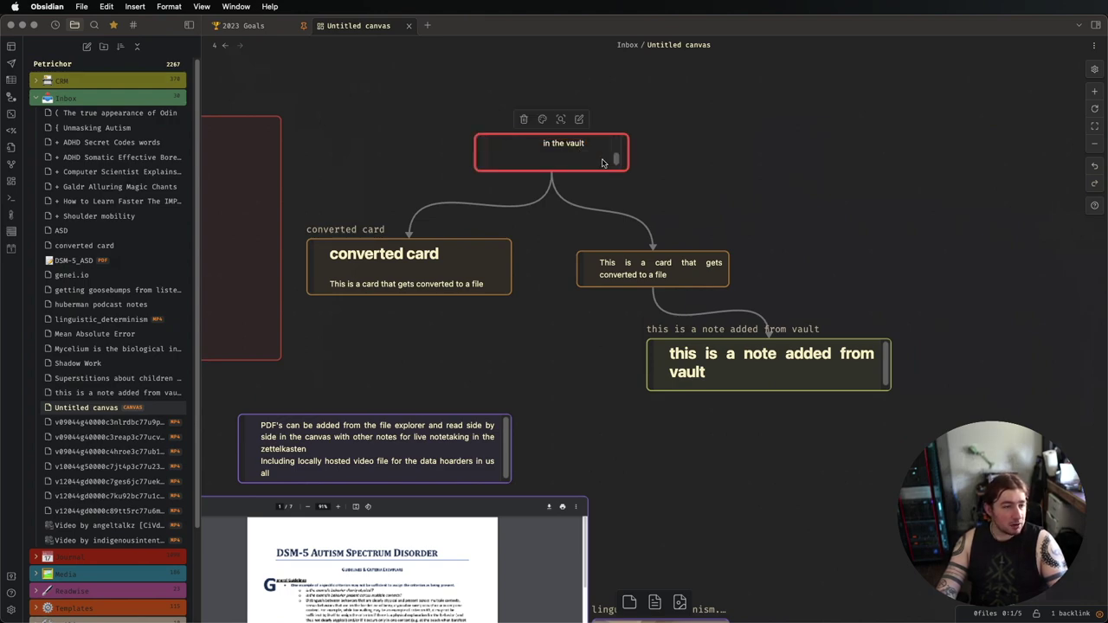
pyautogui.press('Return')
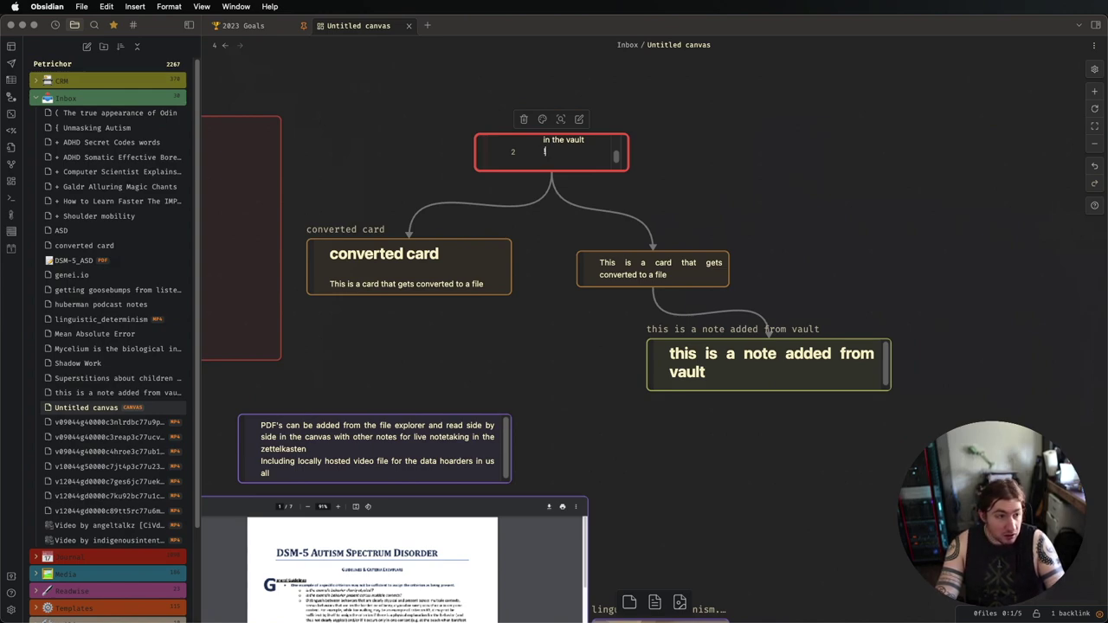
pyautogui.write('![')
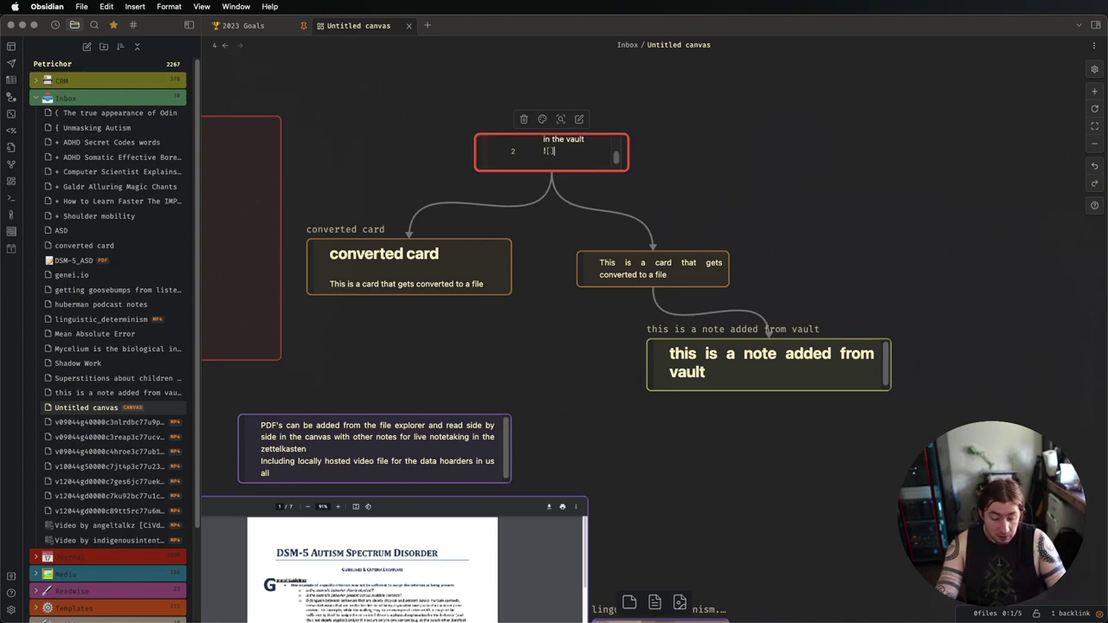
pyautogui.write('](')
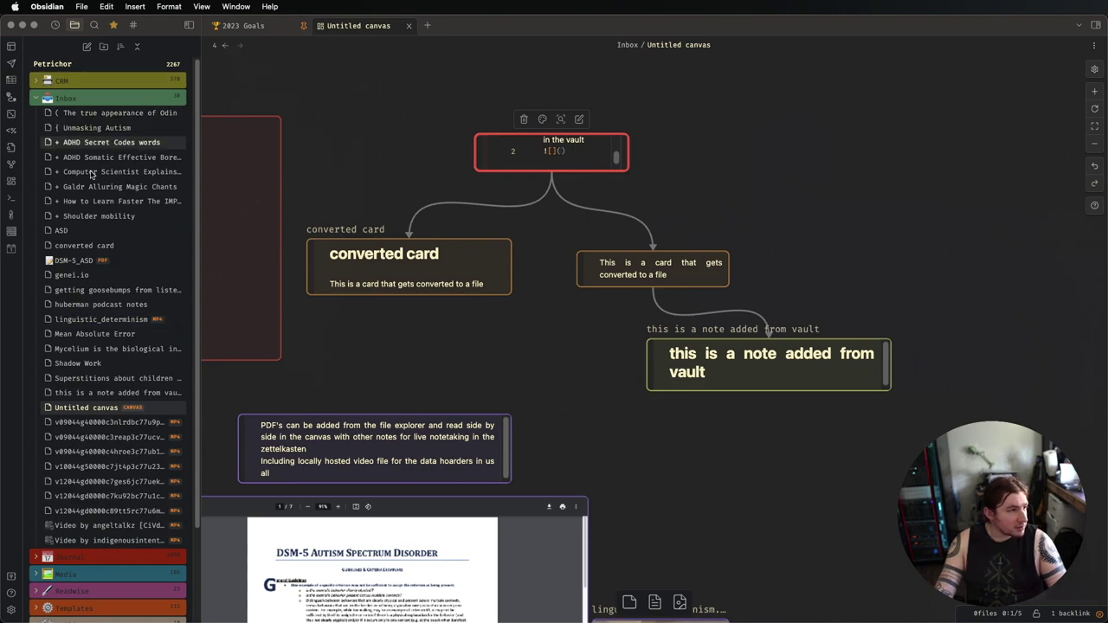
pyautogui.scroll(-3, 81, 467)
pyautogui.click(71, 464)
pyautogui.scroll(-2, 91, 485)
pyautogui.rightClick(103, 501)
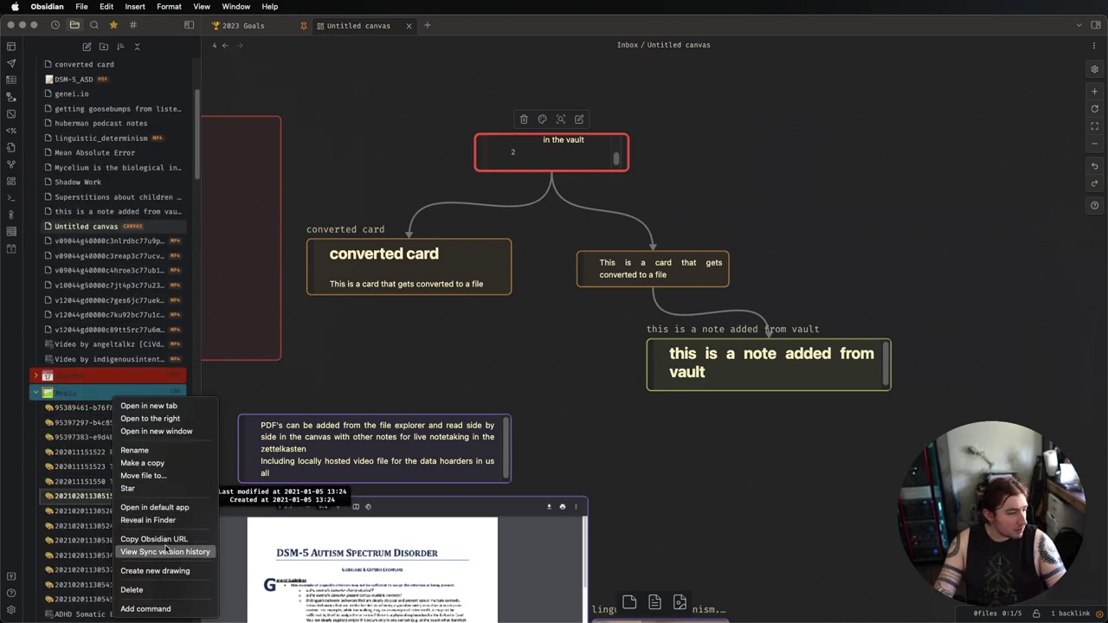
pyautogui.click(181, 452)
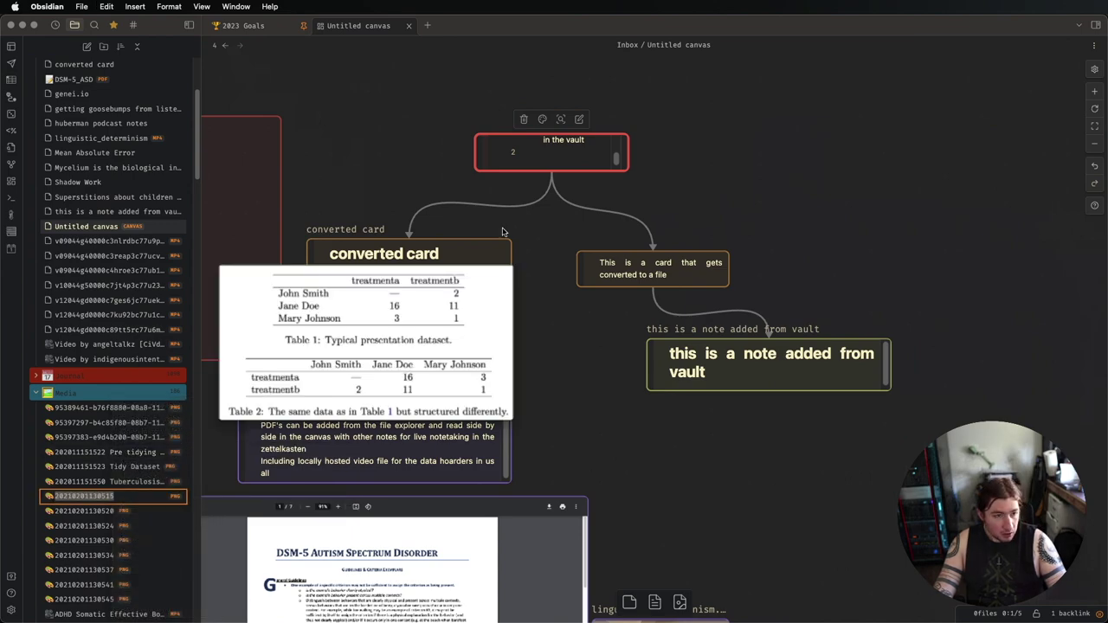
# - Paste the image file name into the card and enlarge the red card to fit its text
pyautogui.click(568, 153)
pyautogui.write('![](')
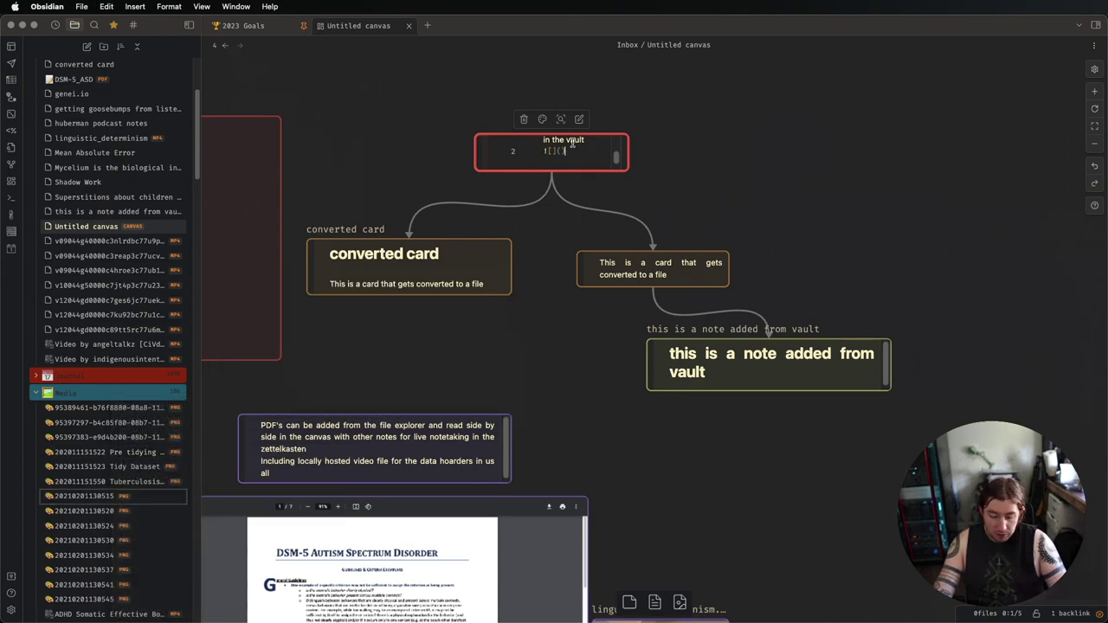
pyautogui.hotkey('ctrl', 'v')
pyautogui.scroll(-3, 588, 135)
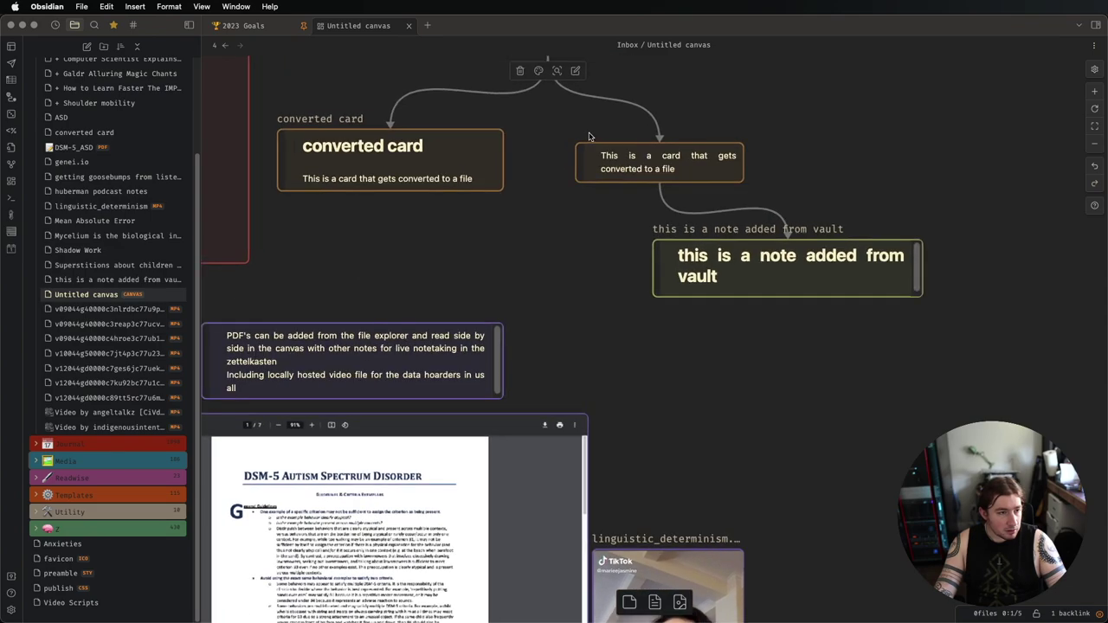
pyautogui.scroll(3, 589, 135)
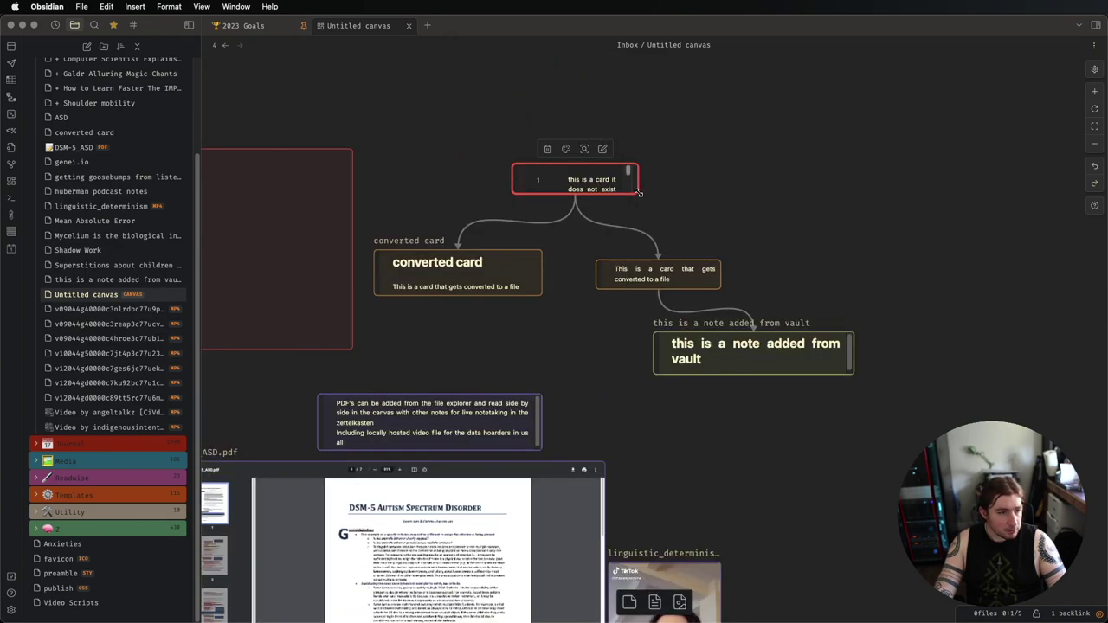
pyautogui.moveTo(639, 193); pyautogui.dragTo(755, 229)
# - Correct the embed to ![[20210201130515.png]] and exit editing so the image renders
pyautogui.doubleClick(635, 194)
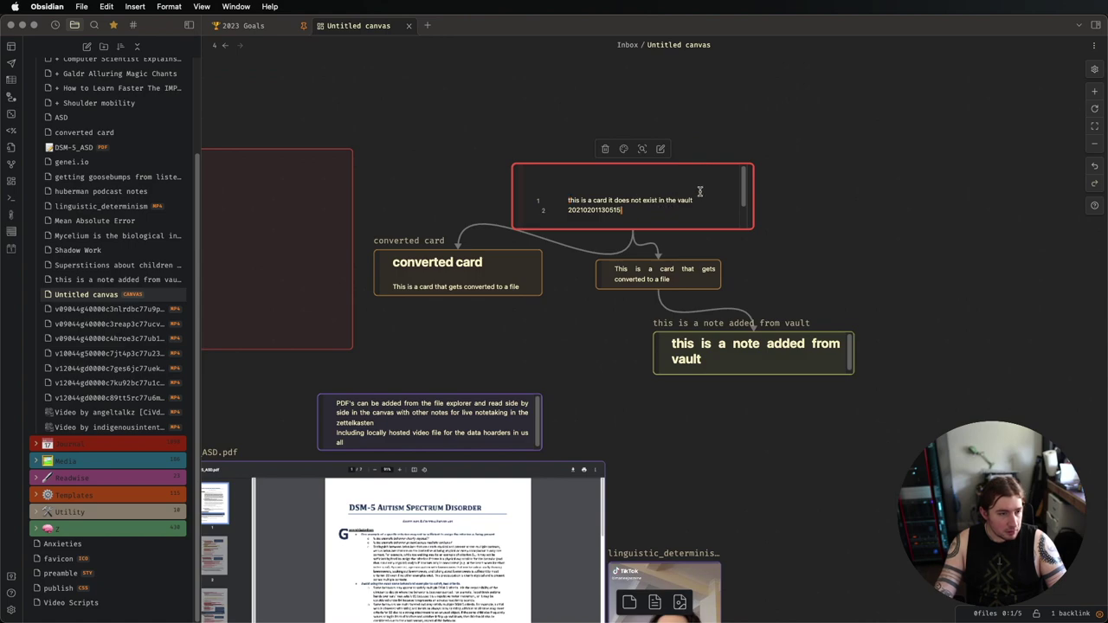
pyautogui.write('![[')
pyautogui.press('Delete')
pyautogui.press('Delete')
pyautogui.press('End')
pyautogui.write(']]')
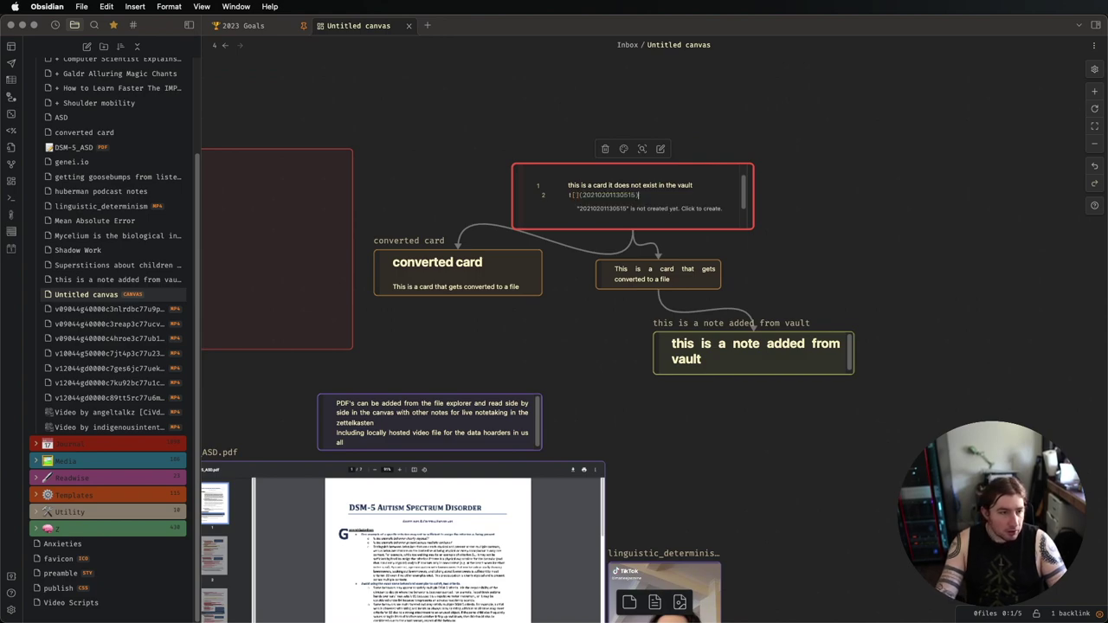
pyautogui.write('.png')
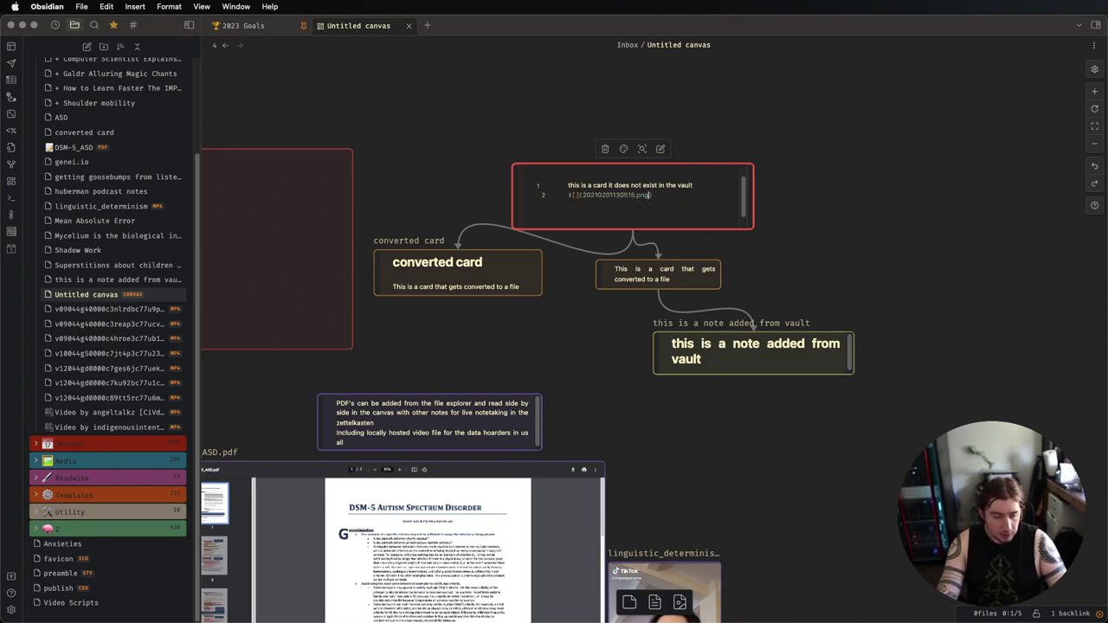
pyautogui.click(814, 188)
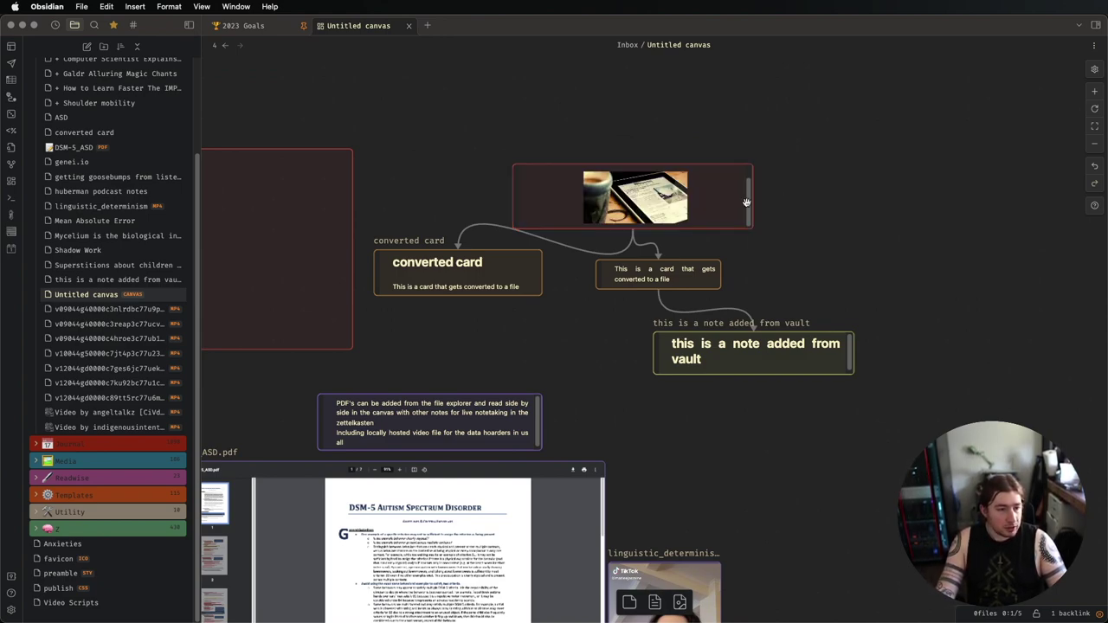
# - Drag the image card's corner to enlarge it, then nudge the card slightly higher
pyautogui.moveTo(757, 164); pyautogui.dragTo(798, 357)
pyautogui.scroll(-3, 829, 354)
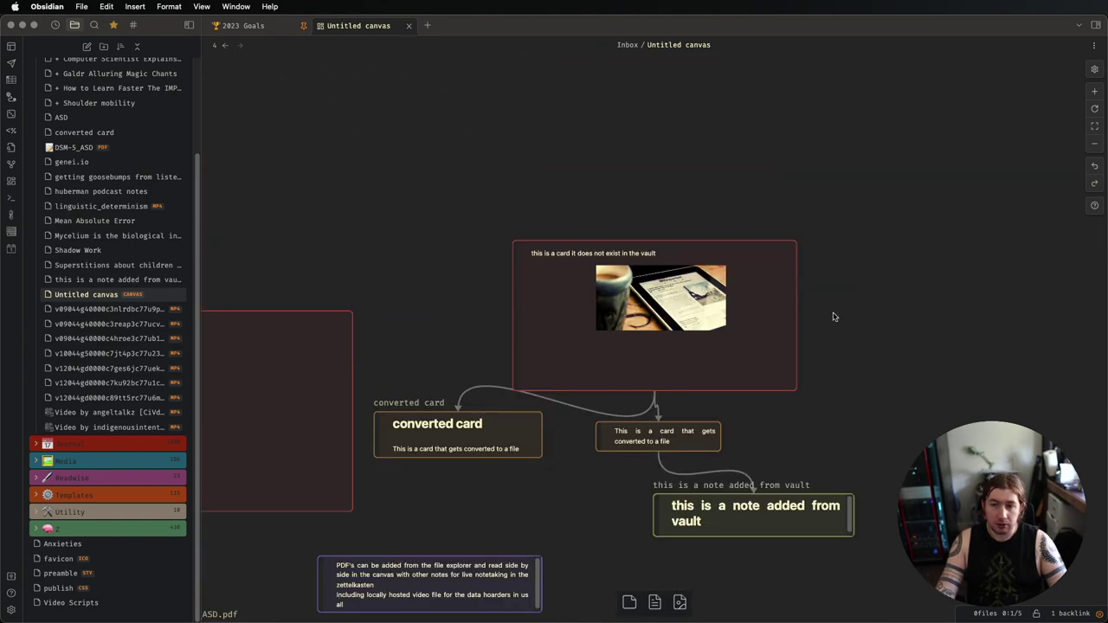
pyautogui.scroll(2, 775, 366)
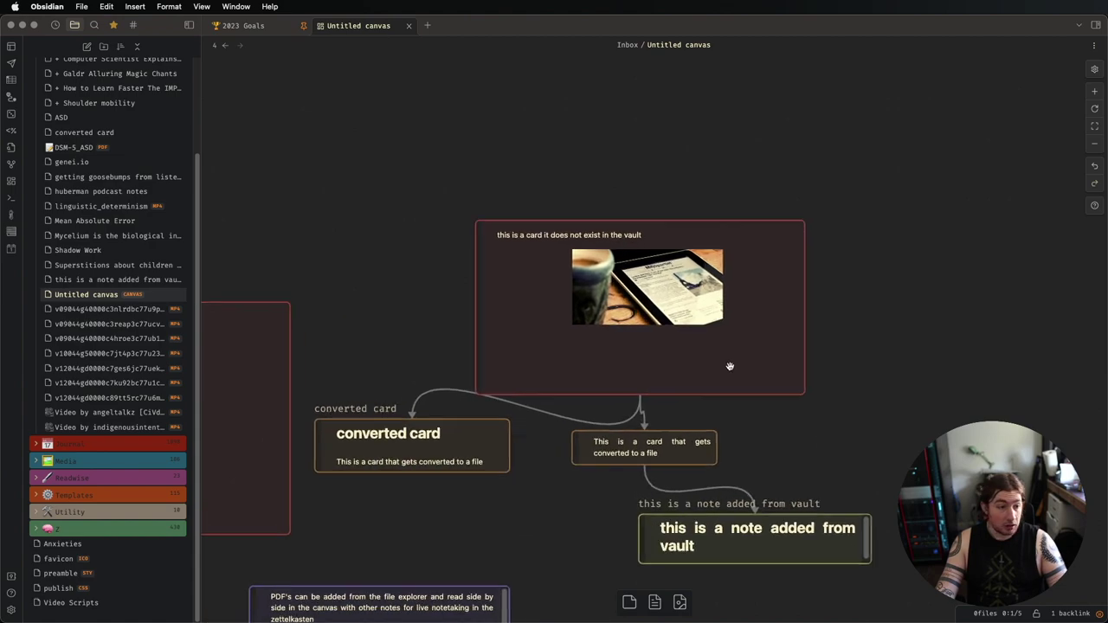
pyautogui.scroll(-5, 754, 364)
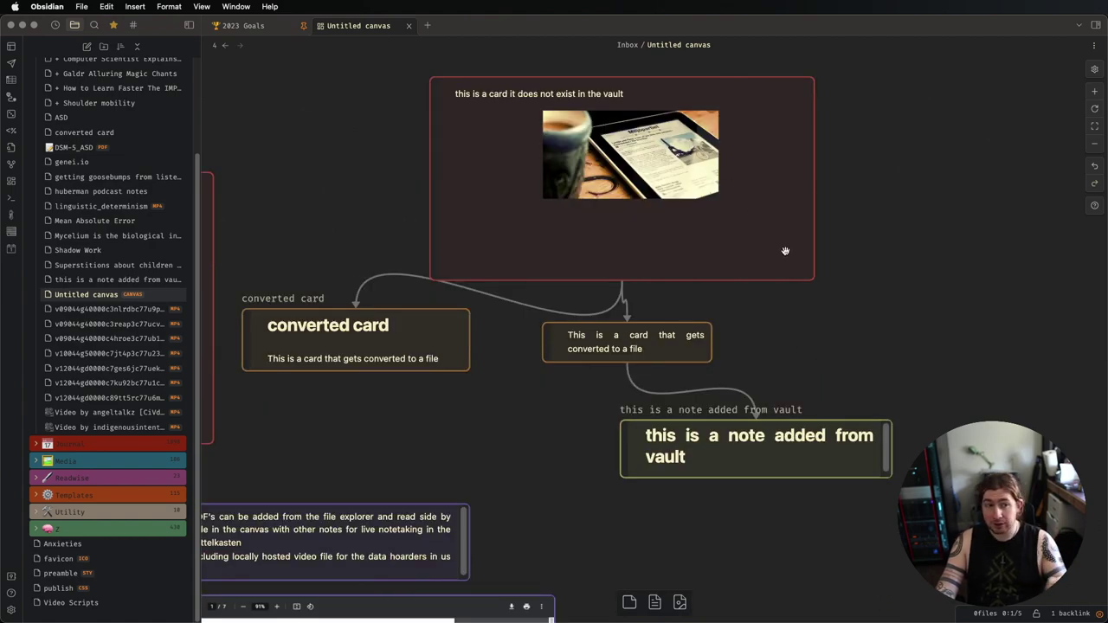
pyautogui.moveTo(777, 179)
pyautogui.mouseDown()
pyautogui.moveTo(774, 121)
pyautogui.moveTo(786, 159)
pyautogui.mouseUp()
pyautogui.scroll(2, 805, 182)
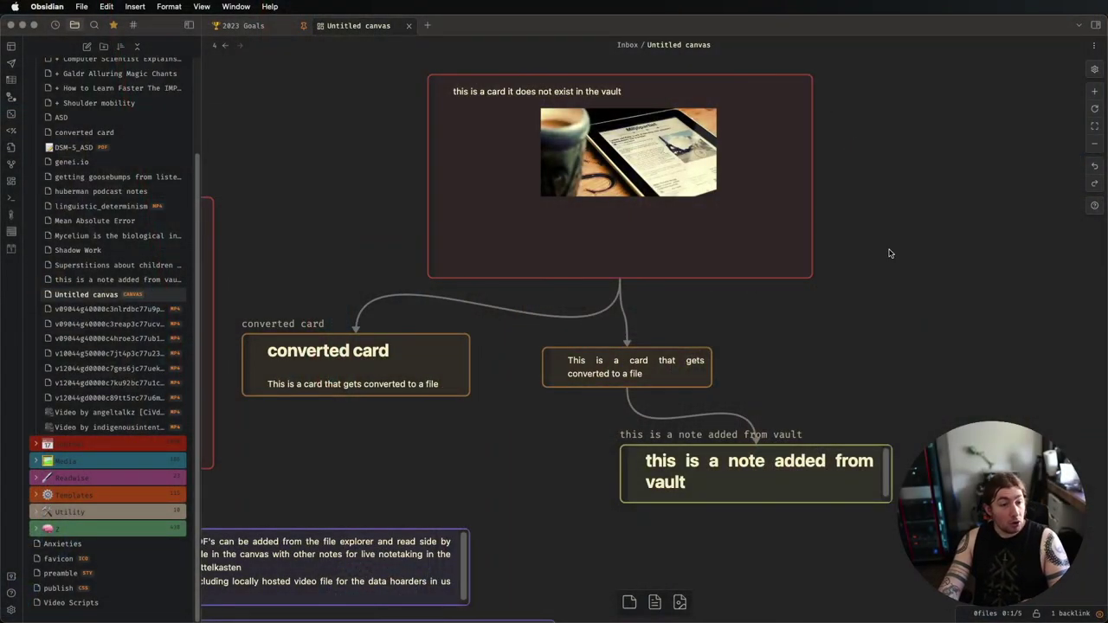
# - Scroll the file explorer down and expand the z folder of notes
pyautogui.scroll(-1, 707, 249)
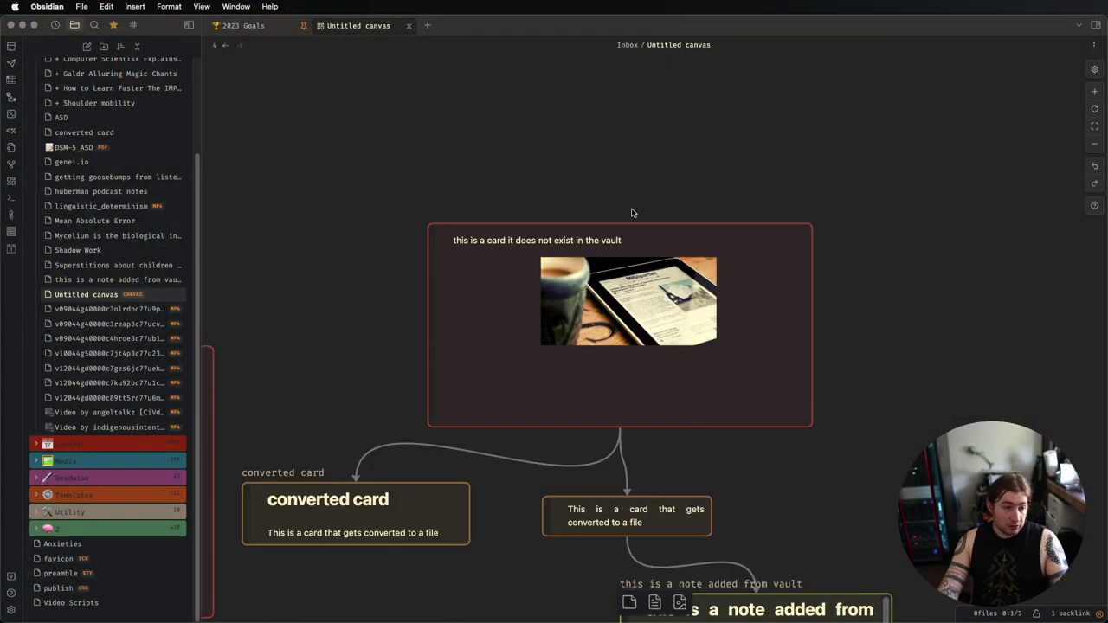
pyautogui.scroll(-5, 903, 341)
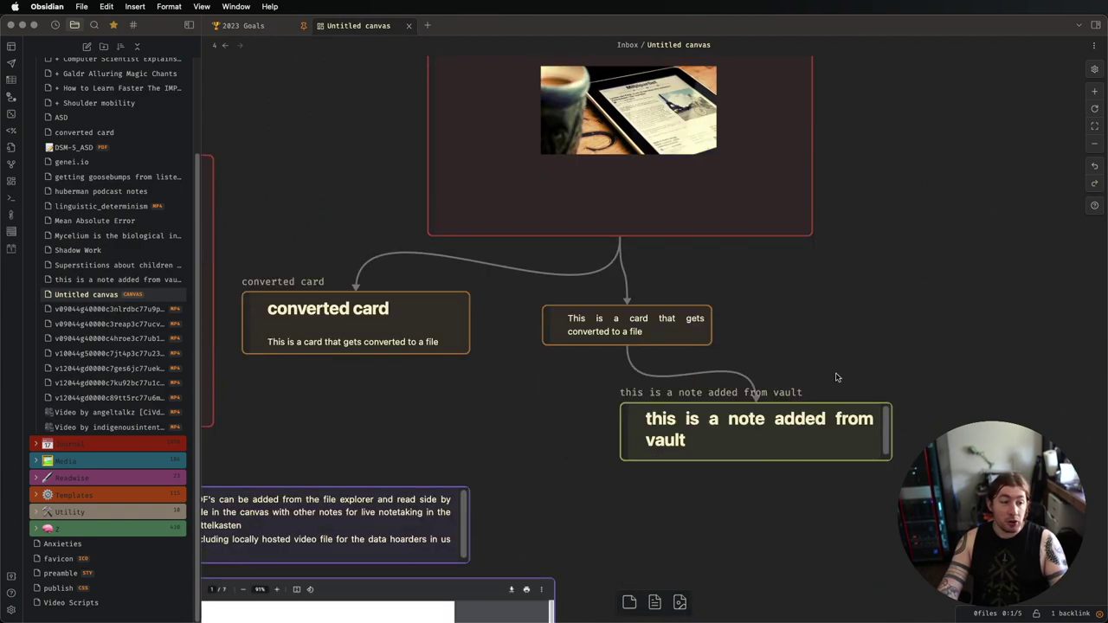
pyautogui.scroll(-7, 915, 379)
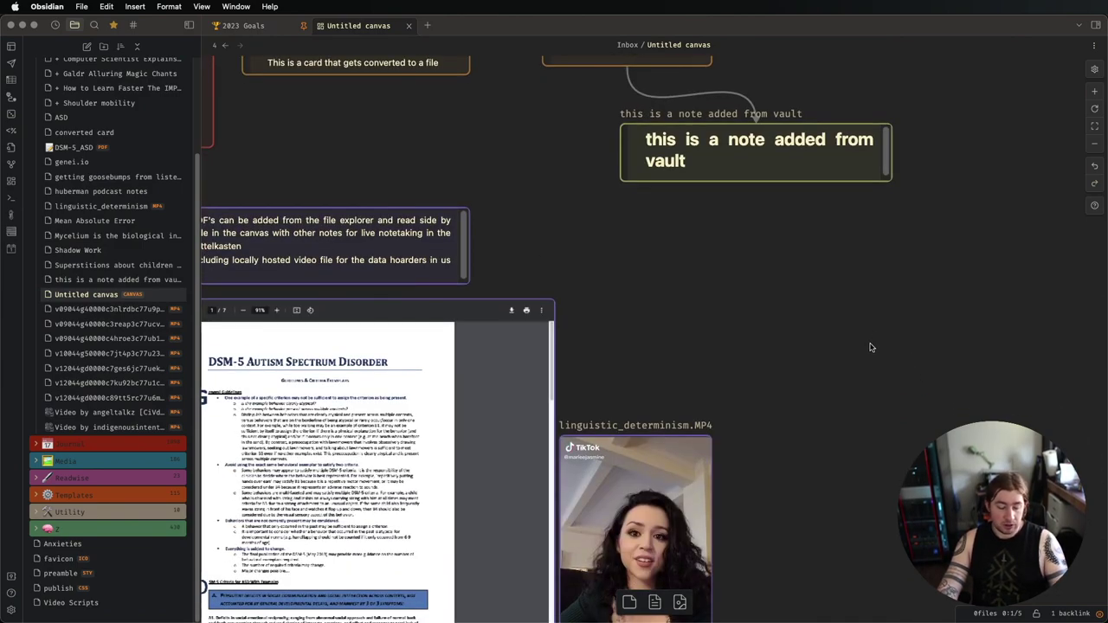
pyautogui.scroll(-5, 871, 348)
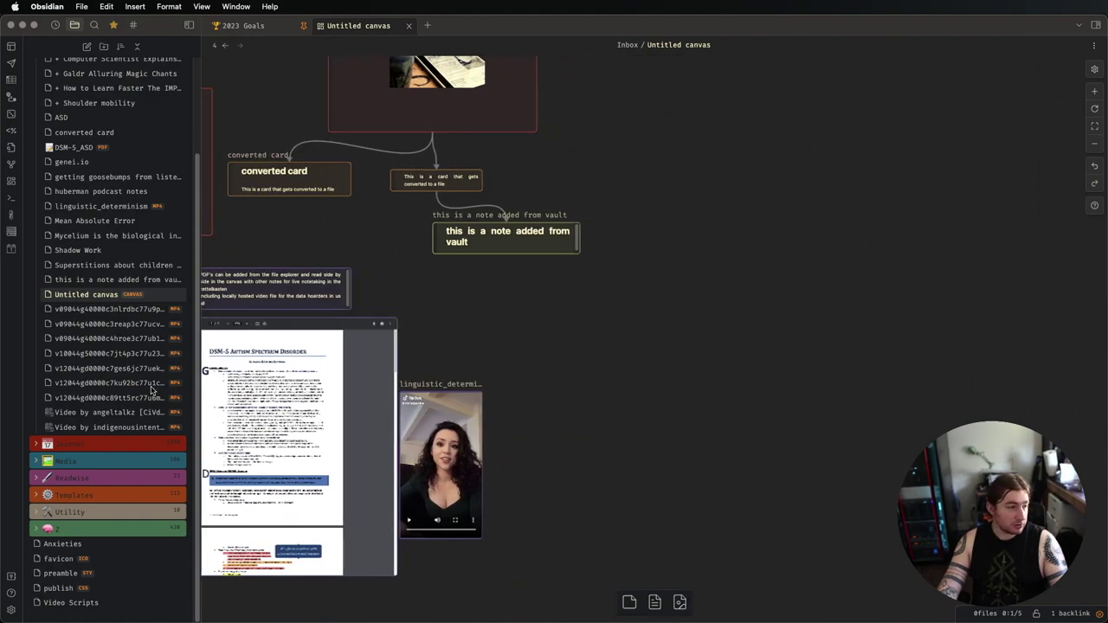
pyautogui.click(72, 529)
pyautogui.click(72, 529)
pyautogui.click(72, 529)
# - Drag the Median note onto the canvas beside the video and enlarge its card
pyautogui.scroll(-8, 110, 525)
pyautogui.scroll(-20, 110, 526)
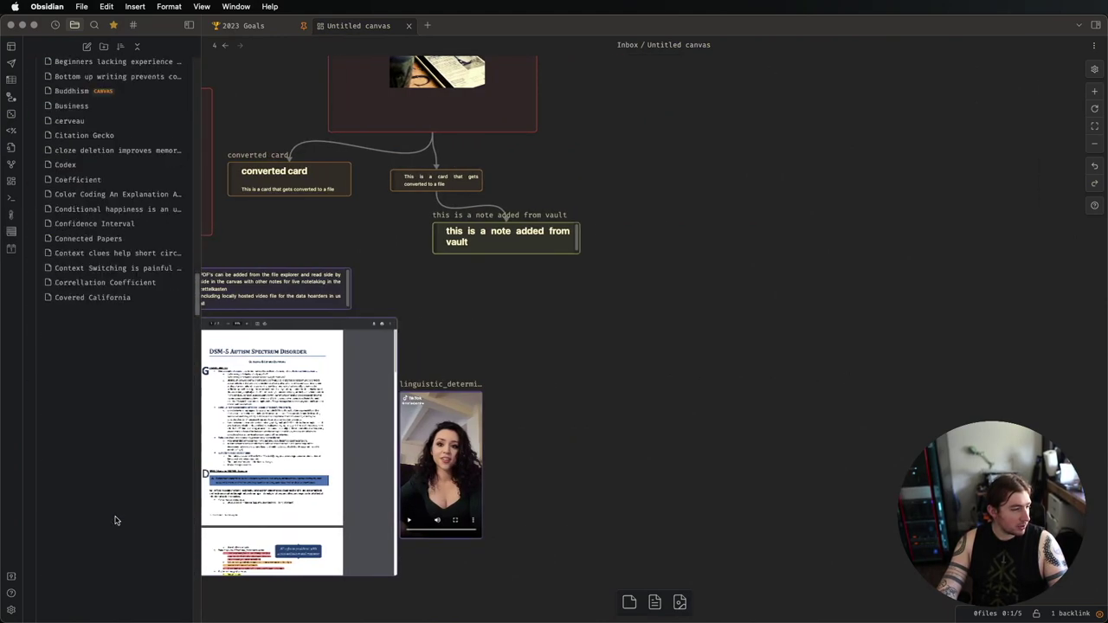
pyautogui.scroll(-8, 99, 520)
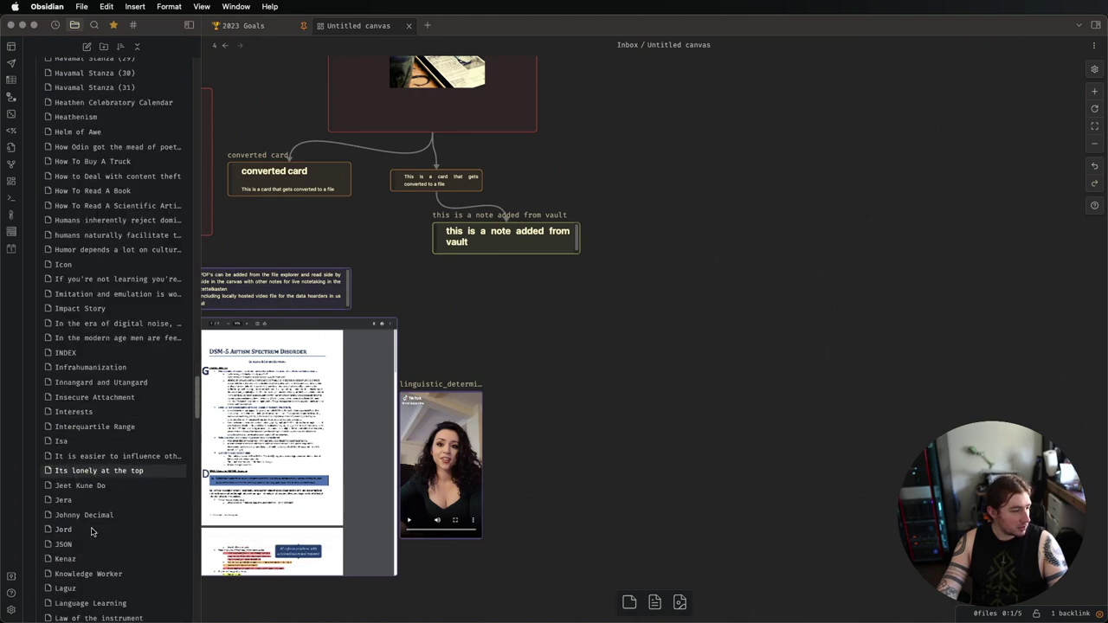
pyautogui.scroll(-13, 86, 494)
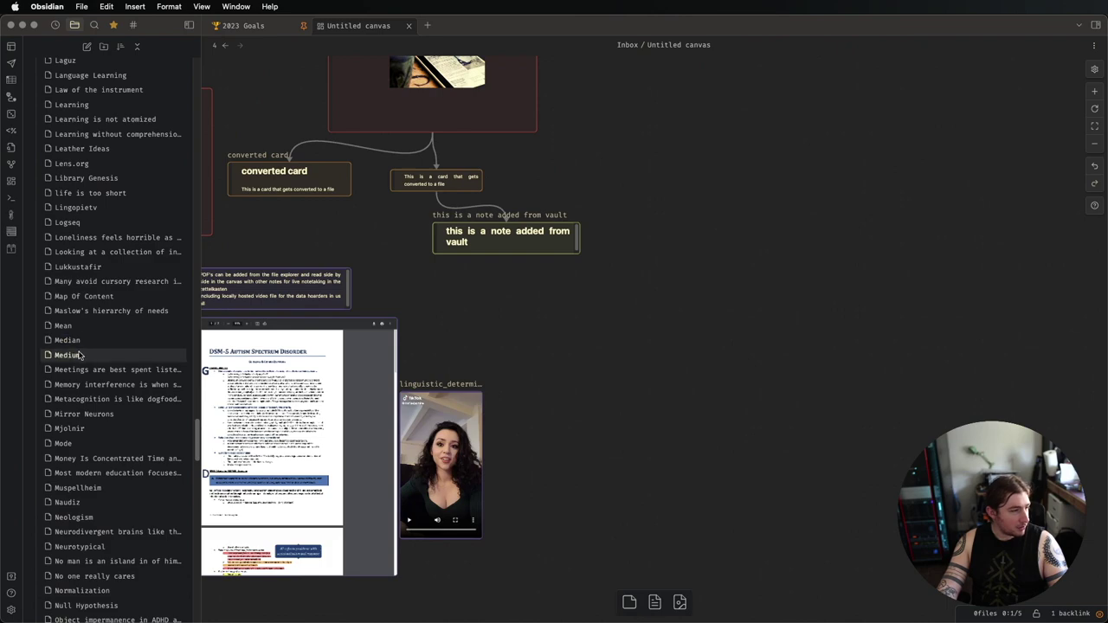
pyautogui.moveTo(112, 341); pyautogui.dragTo(777, 333)
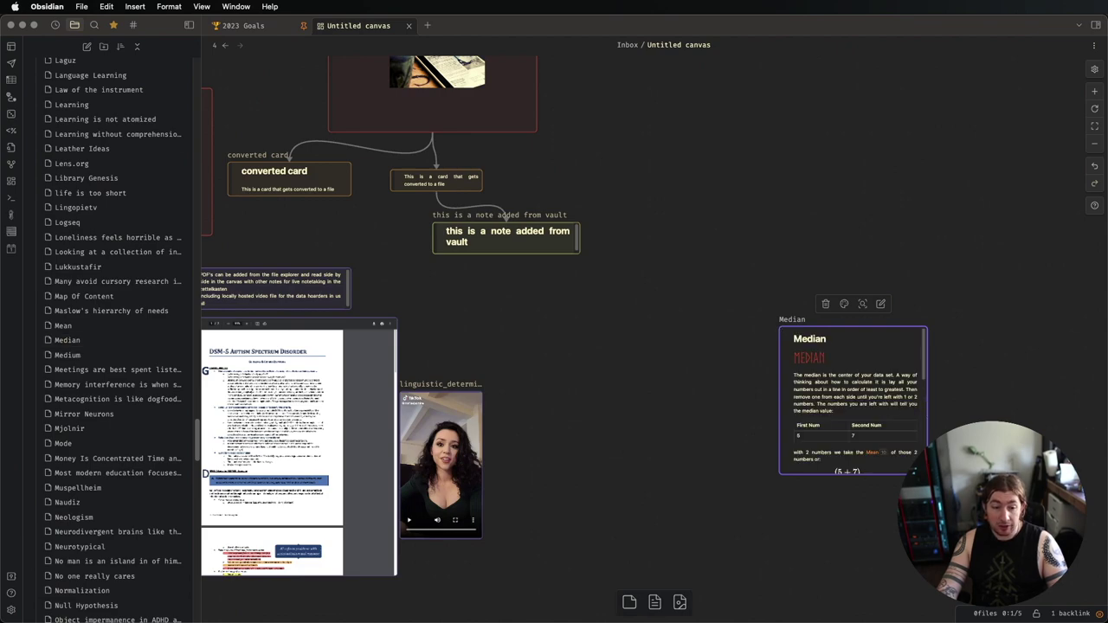
pyautogui.moveTo(928, 473); pyautogui.dragTo(1063, 554)
# - Drag the Median card's top edge up to reveal its CODE section, then return it to reading view
pyautogui.scroll(-3, 916, 387)
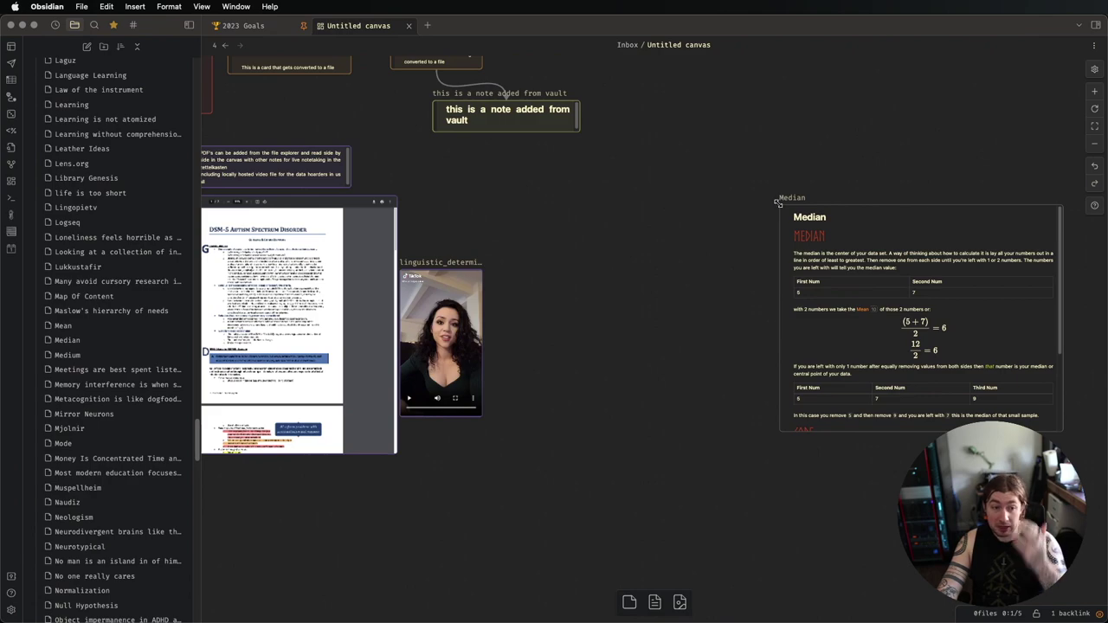
pyautogui.moveTo(778, 201); pyautogui.dragTo(778, 156)
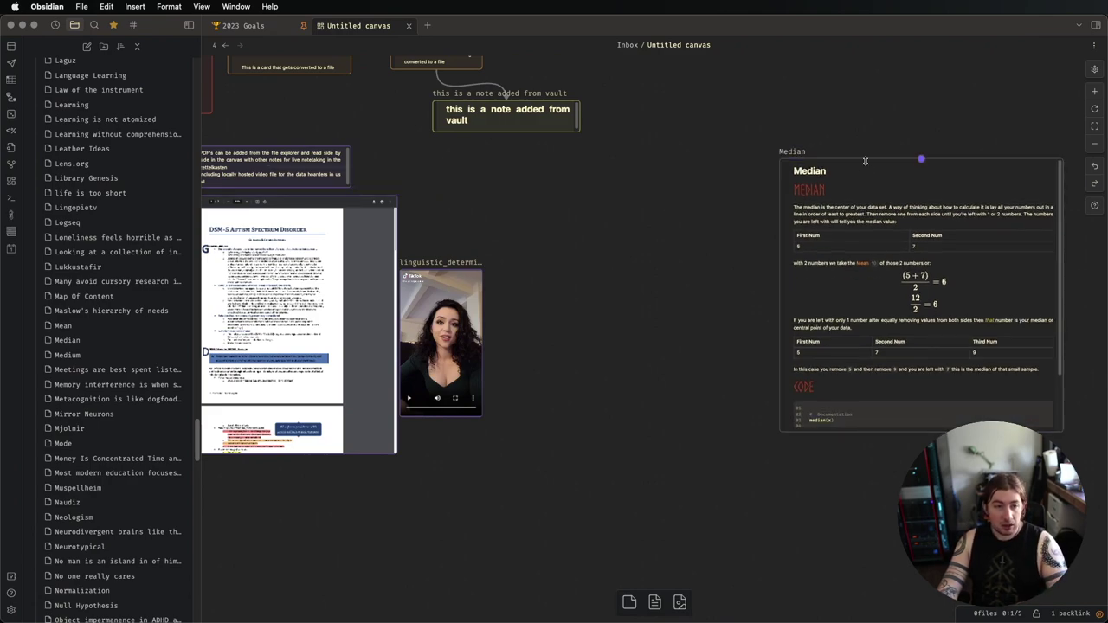
pyautogui.click(865, 160)
pyautogui.click(810, 84)
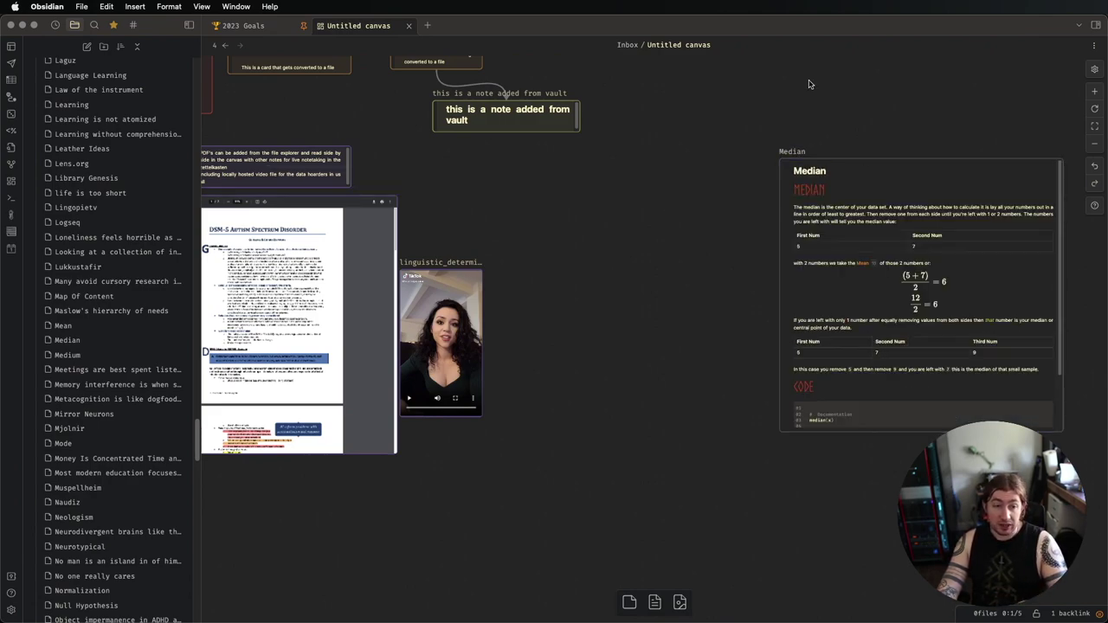
pyautogui.click(879, 247)
pyautogui.scroll(-5, 825, 239)
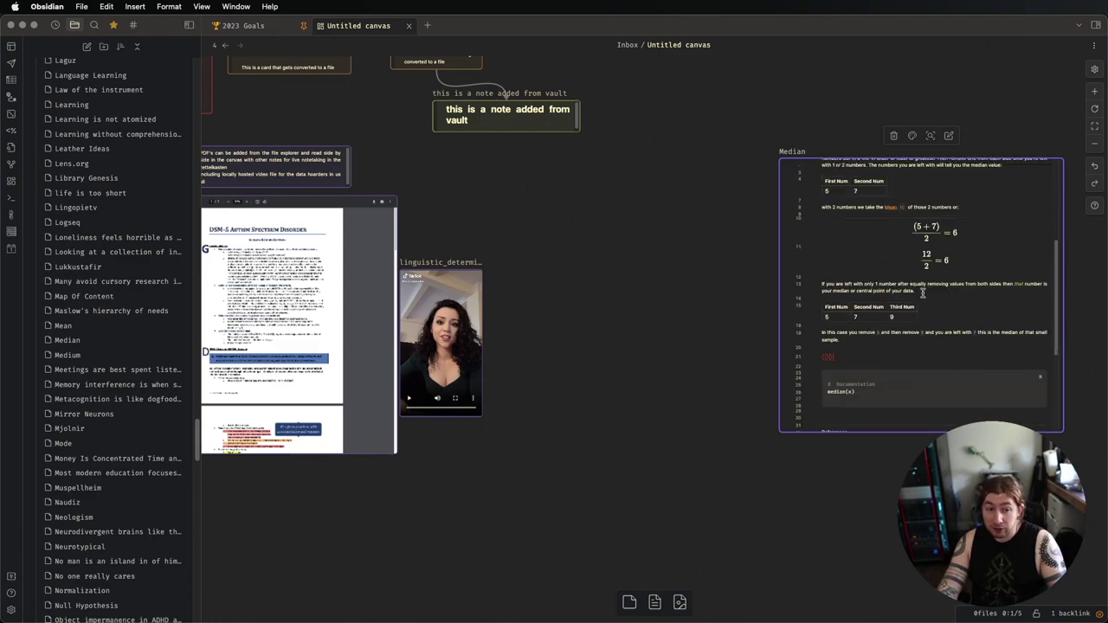
pyautogui.scroll(5, 924, 294)
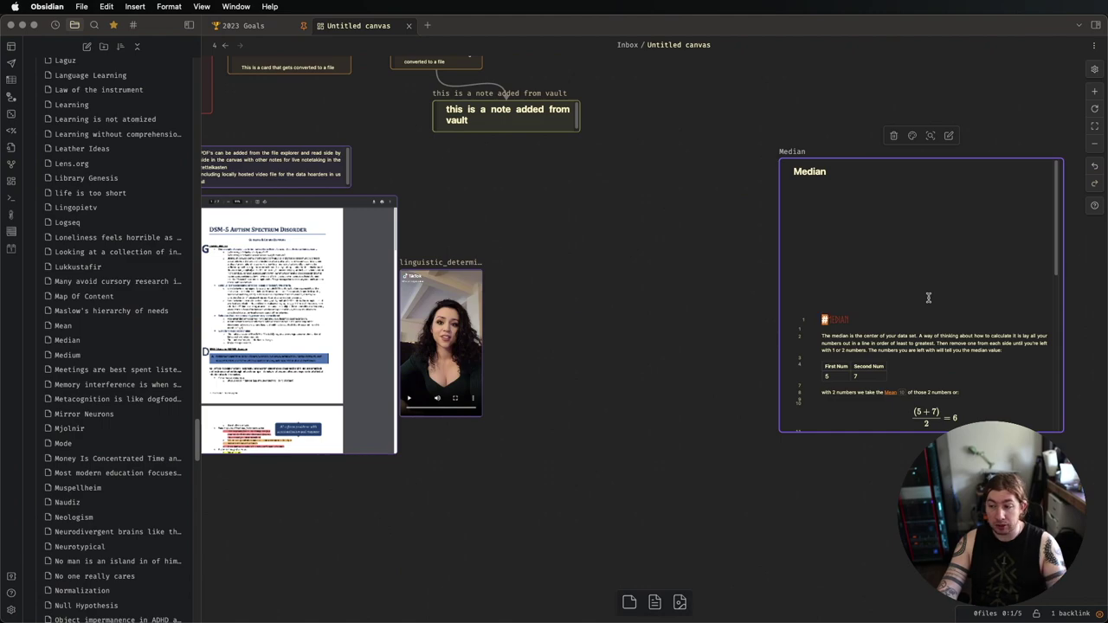
pyautogui.click(723, 169)
# - Draw an arrow from the image card to the Median card and label it 'this is a label'
pyautogui.scroll(5, 589, 295)
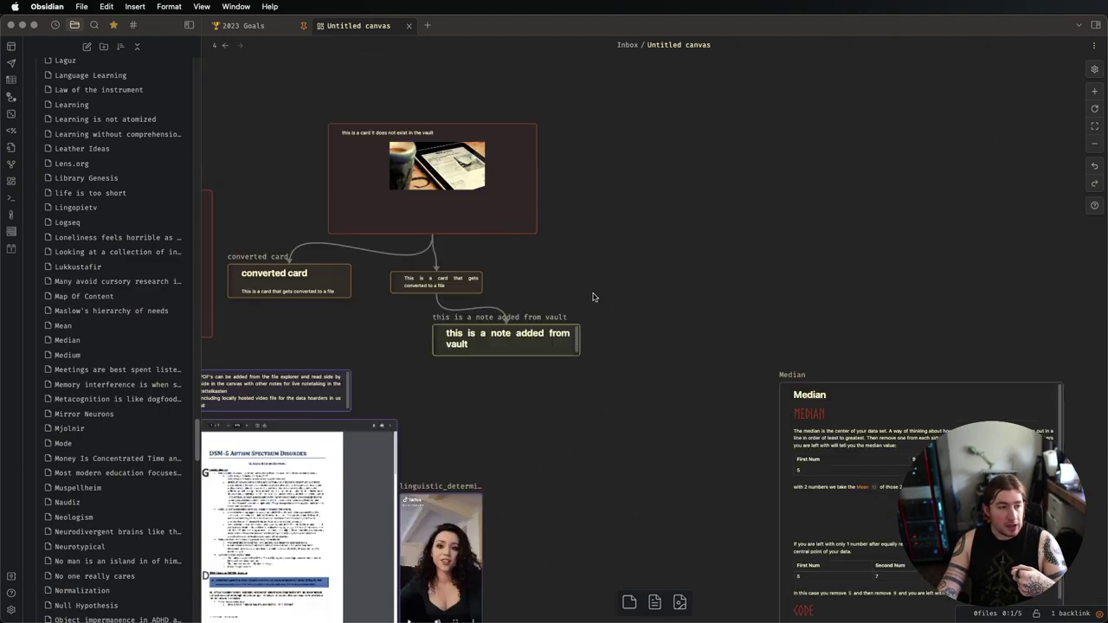
pyautogui.moveTo(538, 182); pyautogui.dragTo(923, 387)
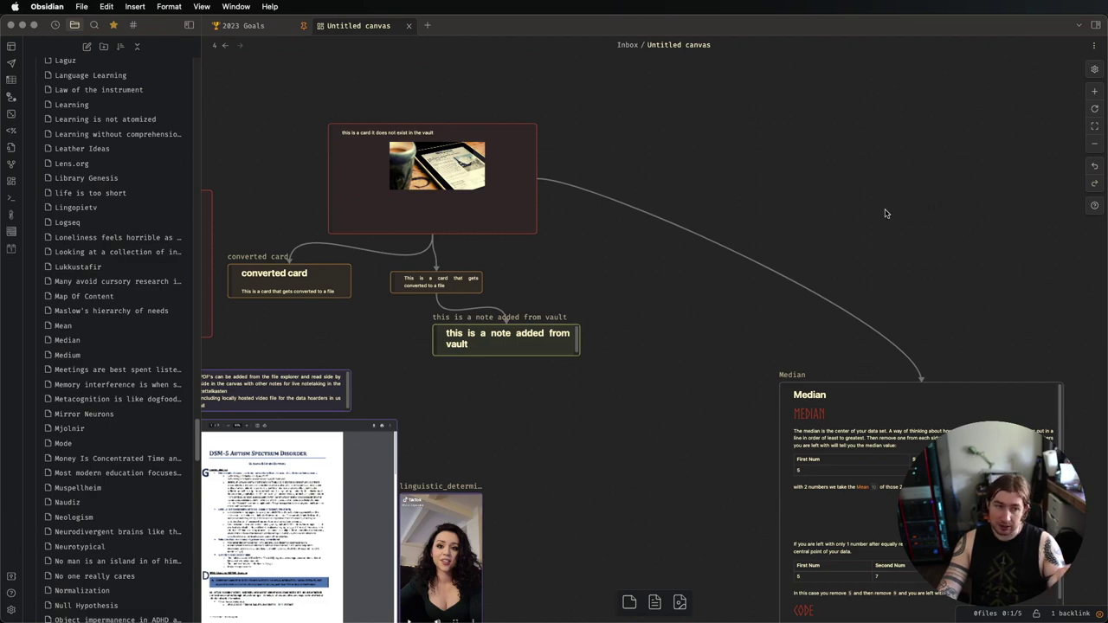
pyautogui.click(732, 253)
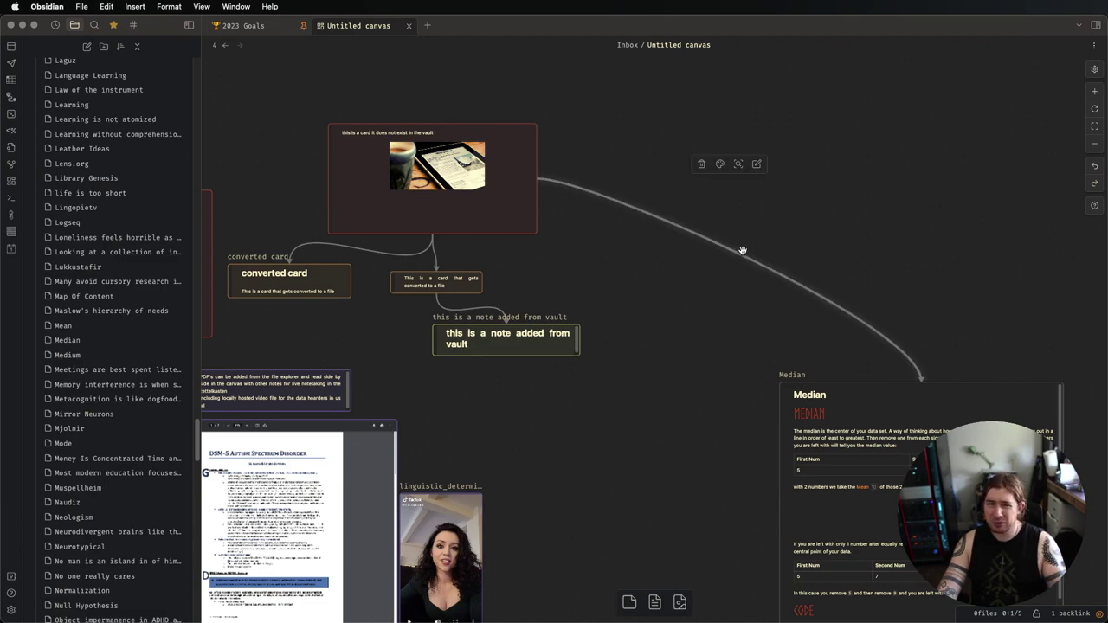
pyautogui.click(757, 164)
pyautogui.write('this is a ')
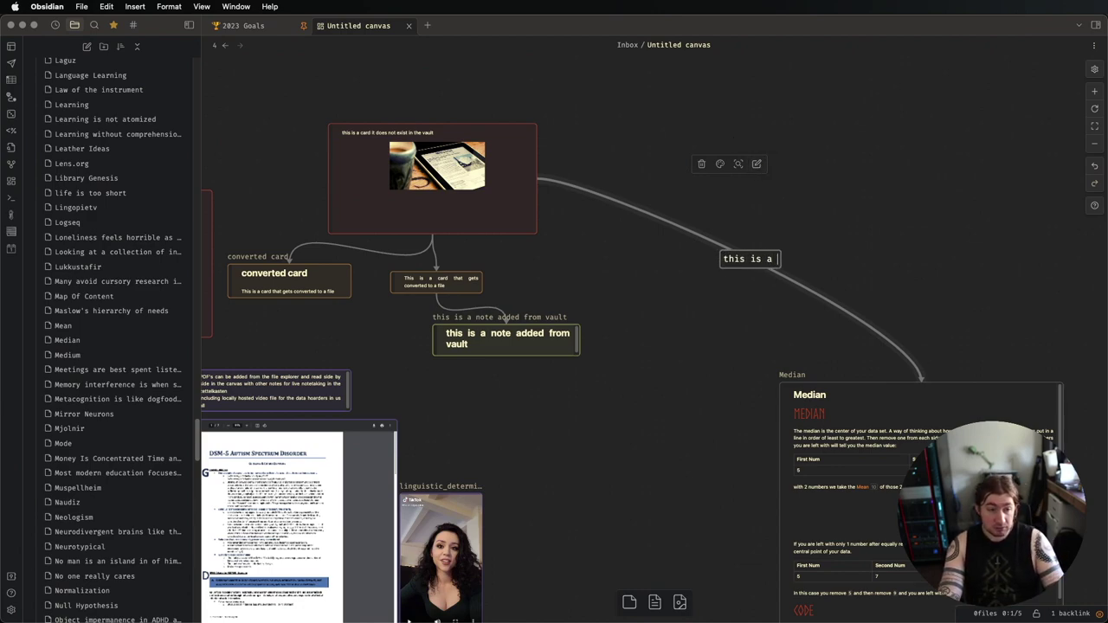
pyautogui.write('label')
pyautogui.press('Return')
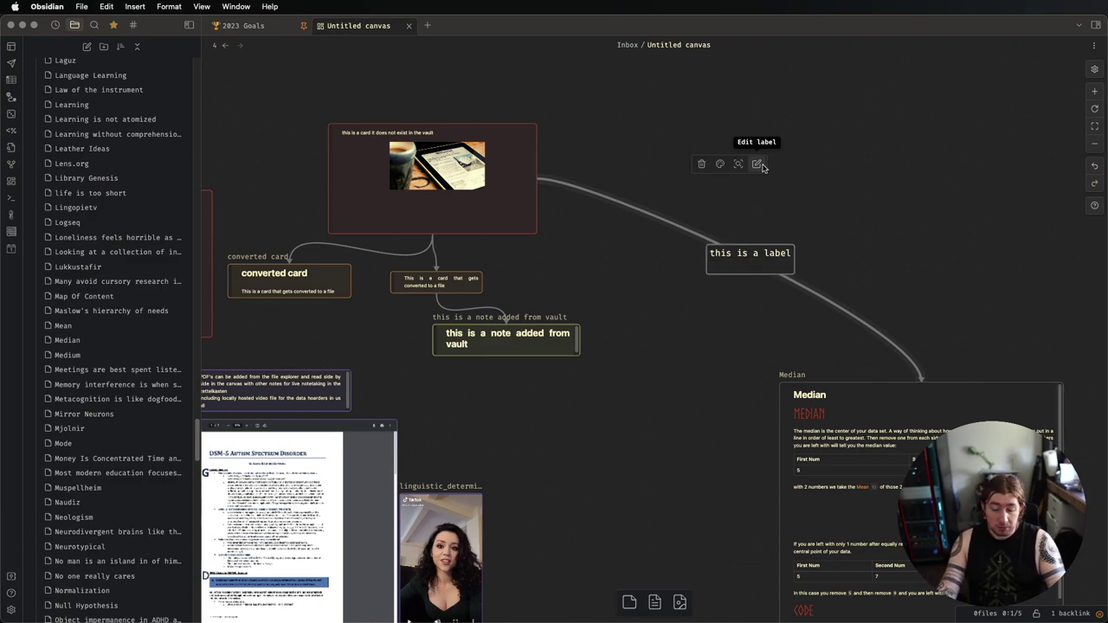
pyautogui.click(846, 173)
pyautogui.click(754, 261)
pyautogui.click(812, 392)
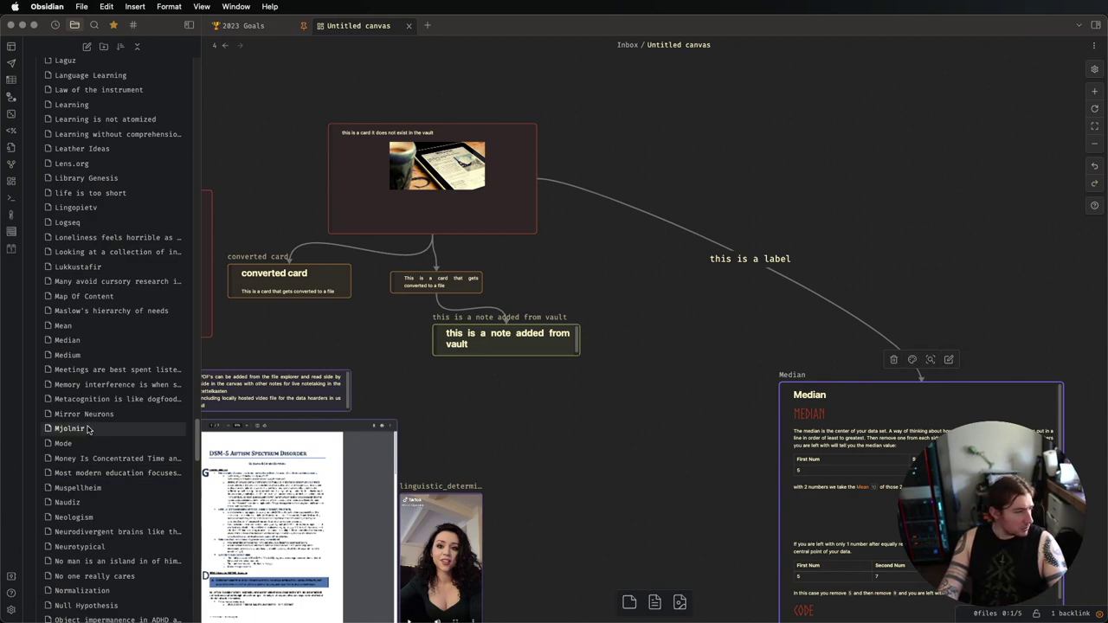
# - Open the Median note in its own tab and scroll through it
pyautogui.click(76, 343)
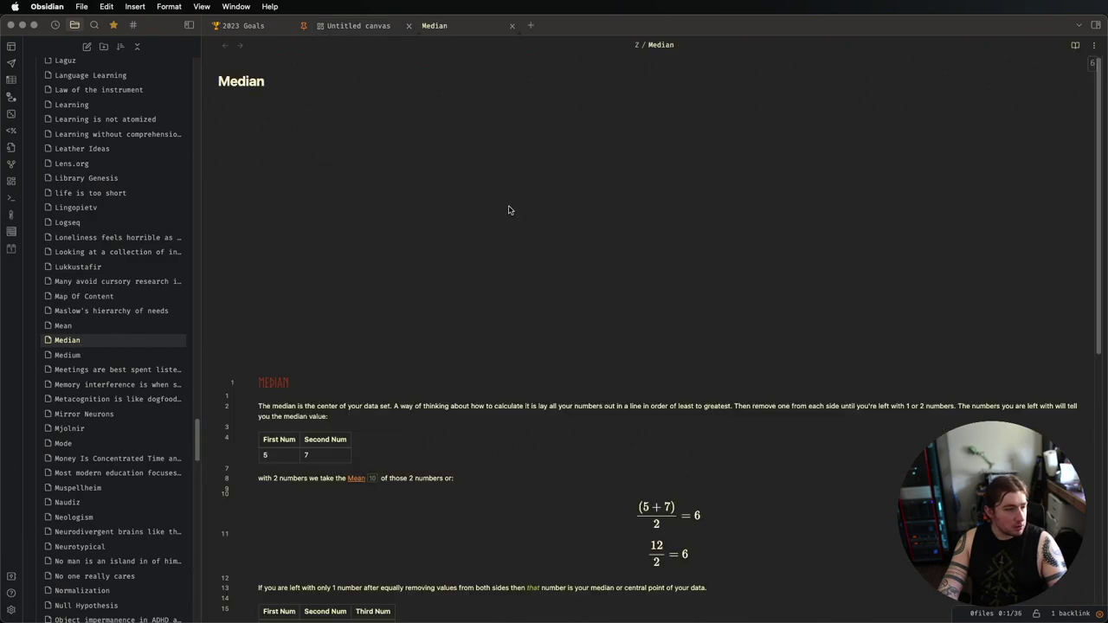
pyautogui.scroll(-3, 433, 297)
pyautogui.scroll(3, 407, 225)
pyautogui.scroll(-2, 1106, 115)
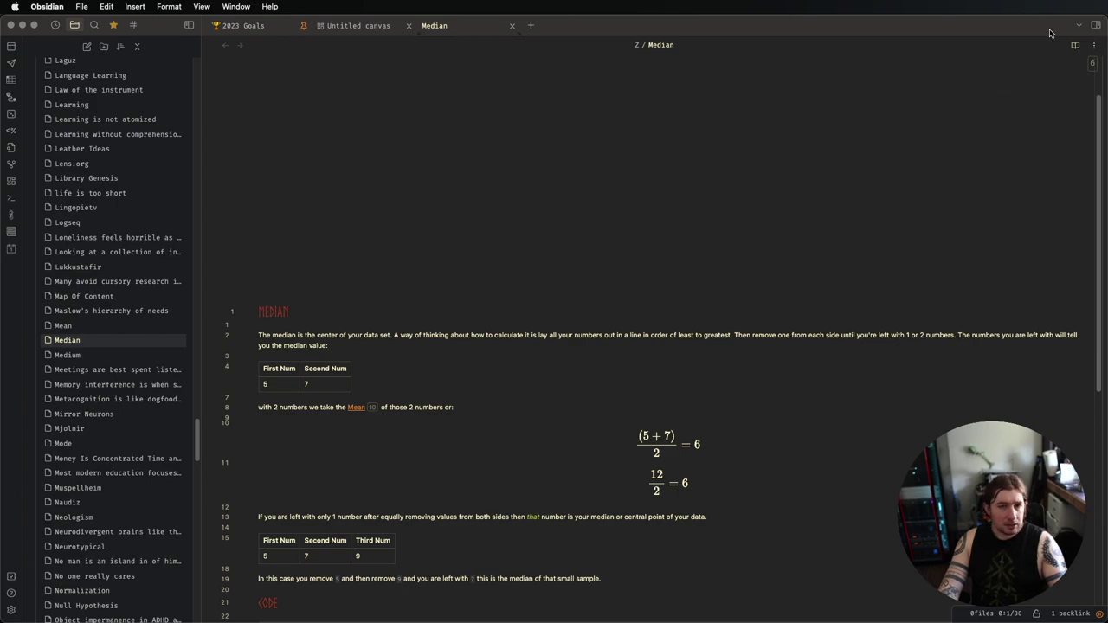
# - Check the Median note's backlinks and outgoing links in the side panel, then close its tab
pyautogui.click(1096, 25)
pyautogui.click(1096, 25)
pyautogui.moveTo(1103, 63)
pyautogui.click(1096, 25)
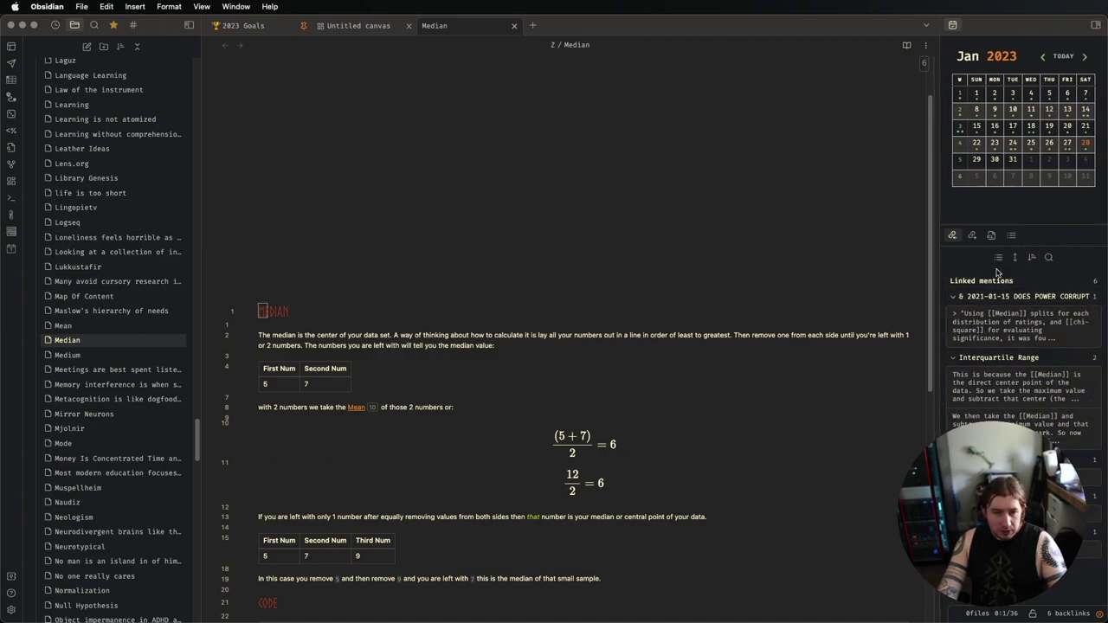
pyautogui.click(972, 236)
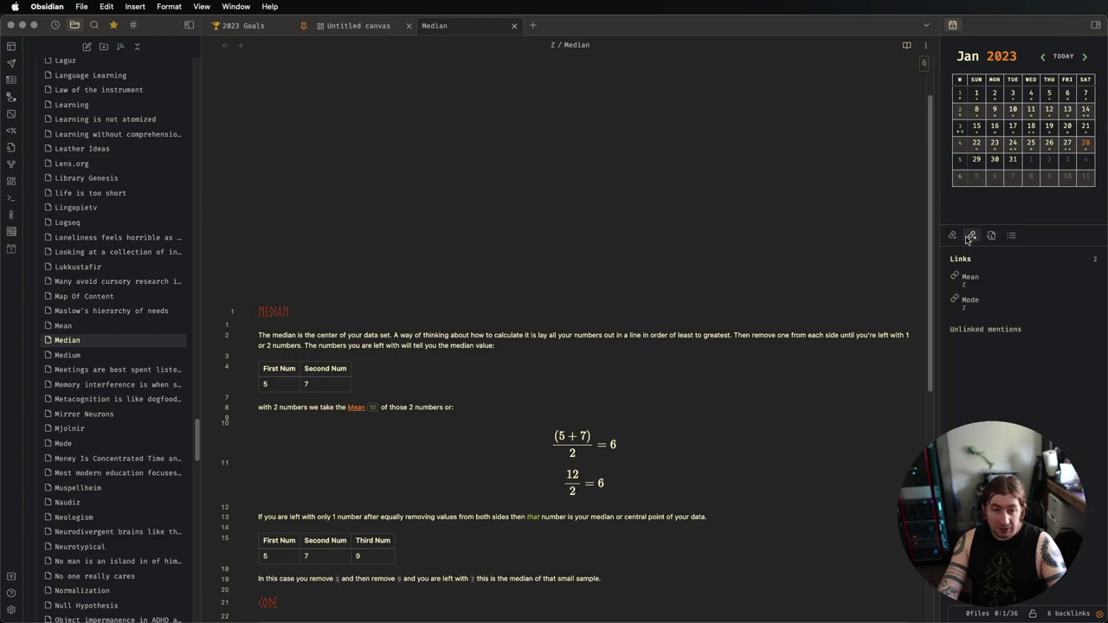
pyautogui.click(953, 236)
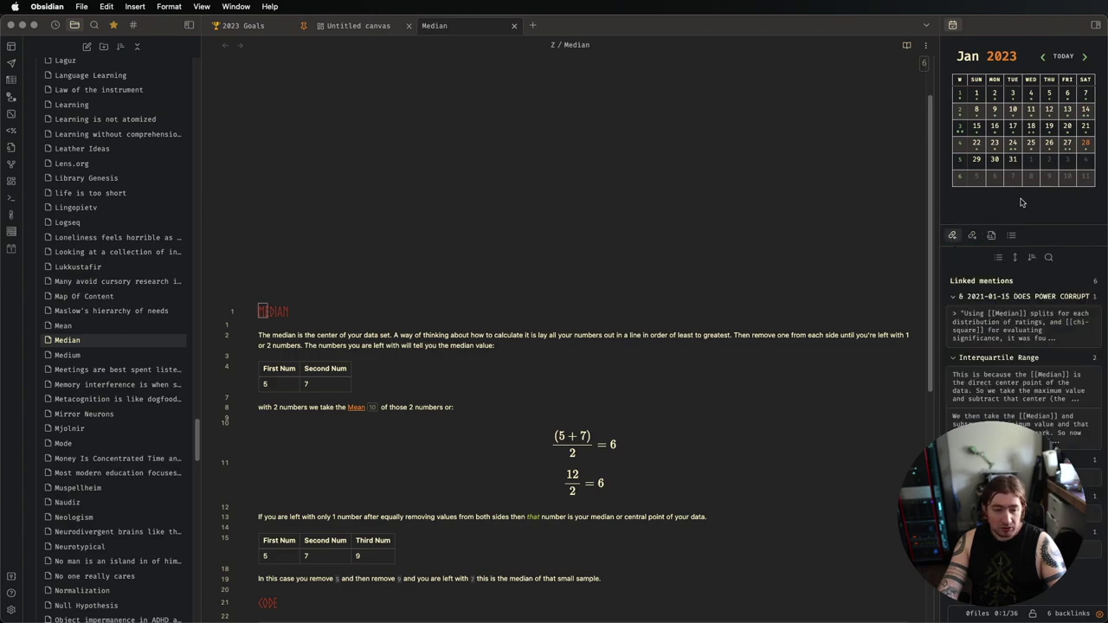
pyautogui.click(1097, 25)
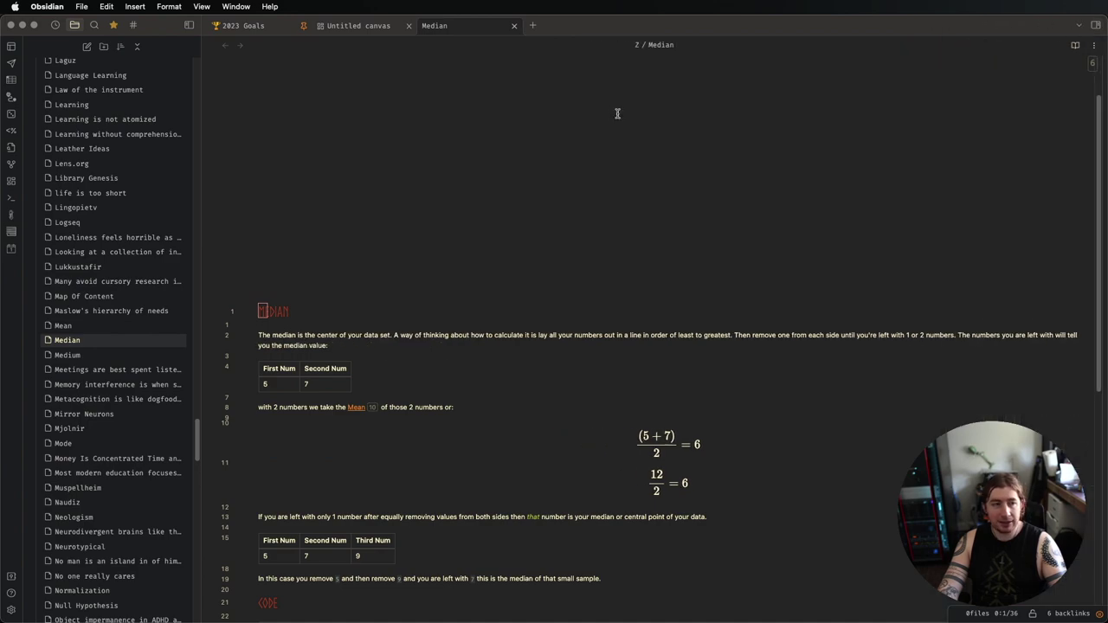
pyautogui.press('super+w')
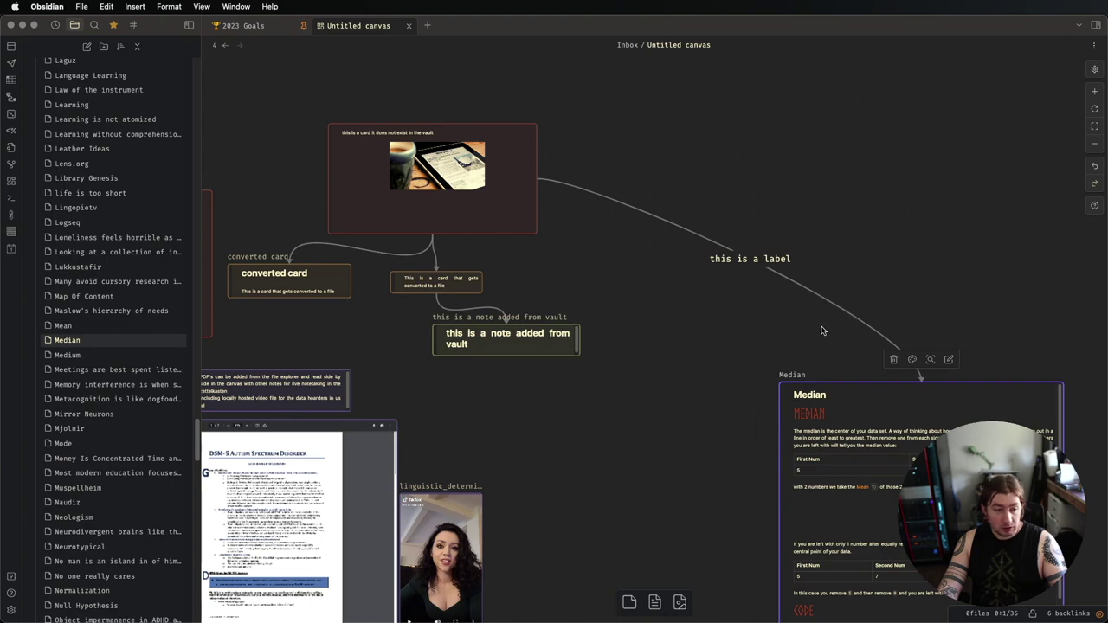
# - Add a new text card reading 'this is a brand new card' to the canvas
pyautogui.scroll(-5, 647, 327)
pyautogui.rightClick(792, 371)
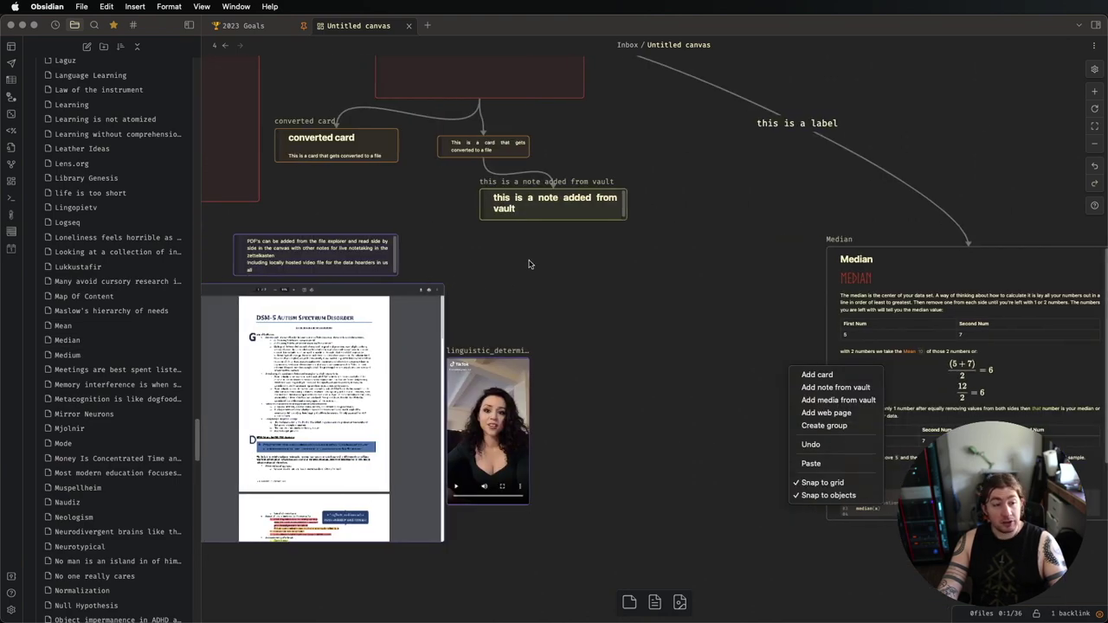
pyautogui.click(656, 240)
pyautogui.scroll(7, 614, 314)
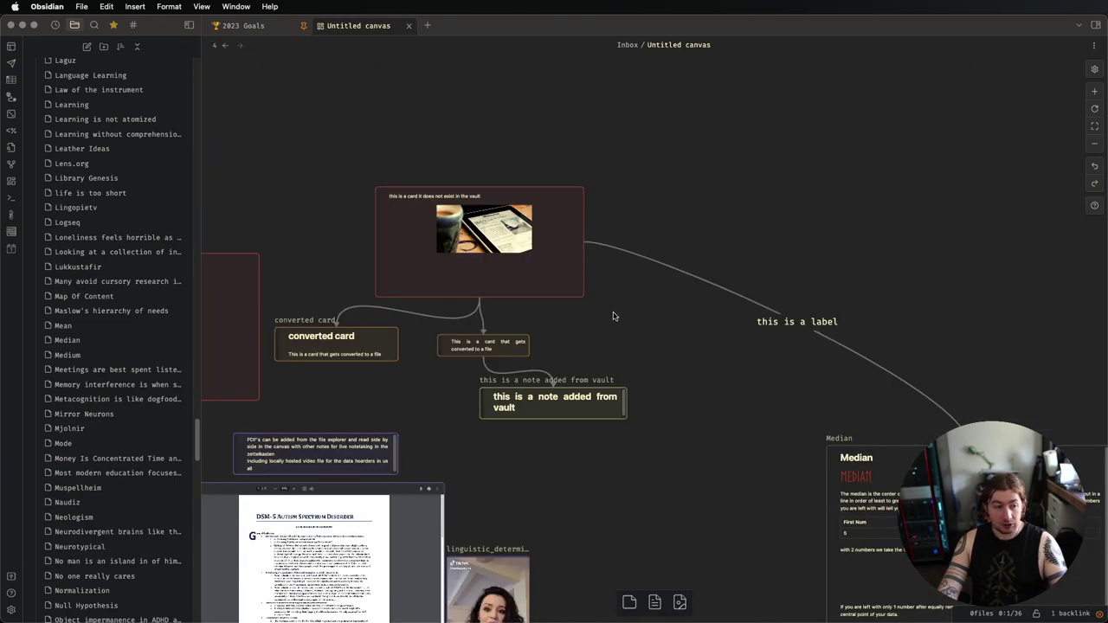
pyautogui.hscroll(-2, 592, 322)
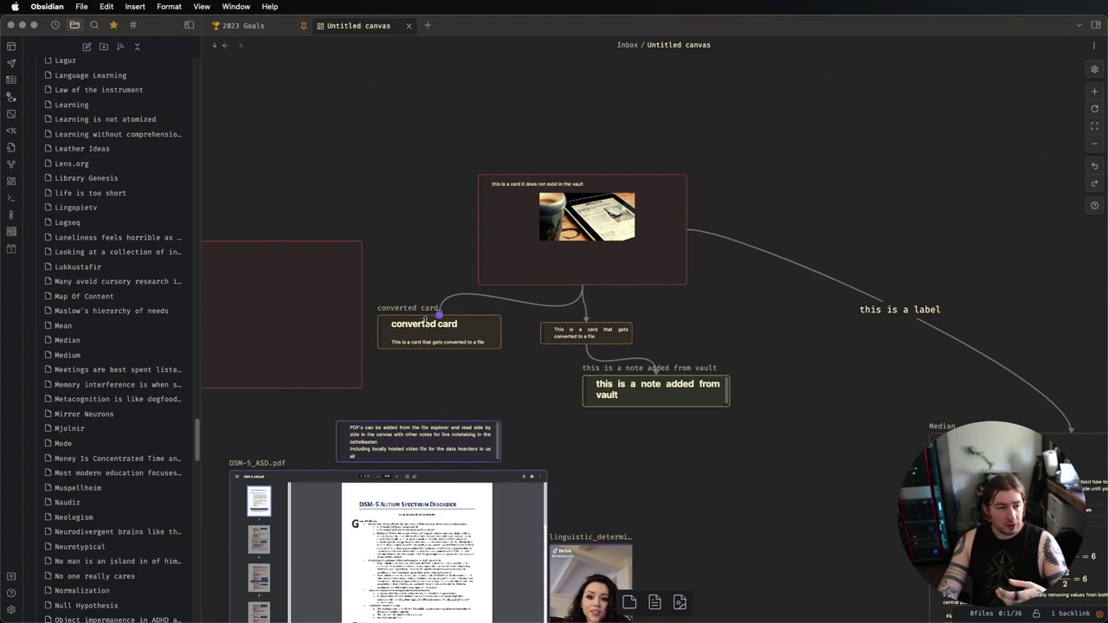
pyautogui.rightClick(834, 165)
pyautogui.click(796, 168)
pyautogui.doubleClick(852, 163)
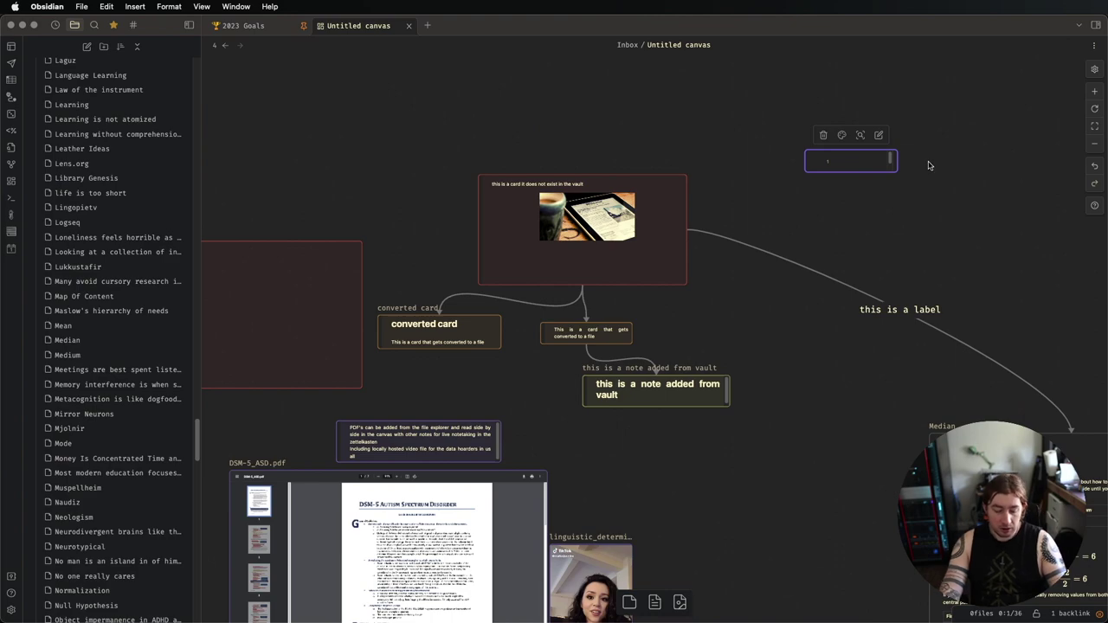
pyautogui.write('this is a brand new card')
pyautogui.scroll(5, 926, 143)
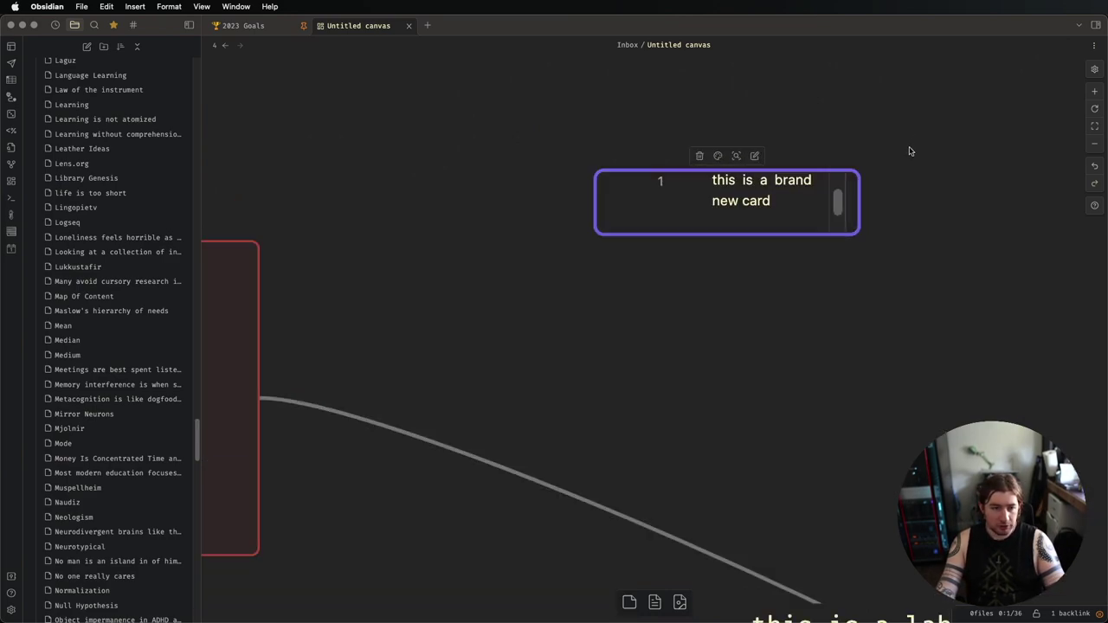
pyautogui.click(918, 181)
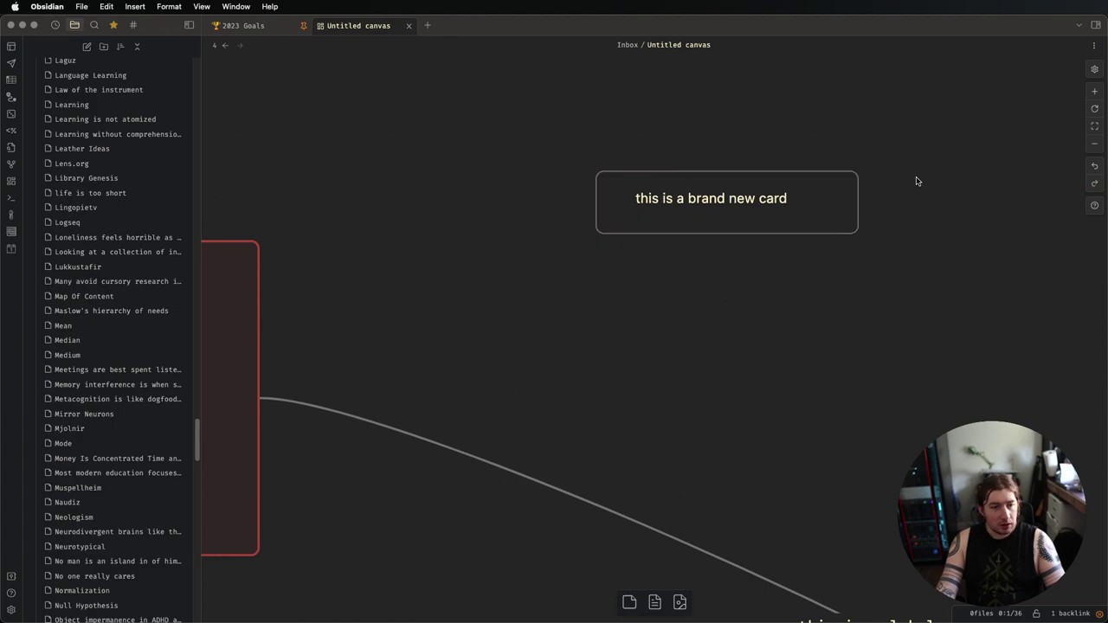
# - Convert the card into a note file named 'youtube test card' and enlarge it
pyautogui.click(791, 192)
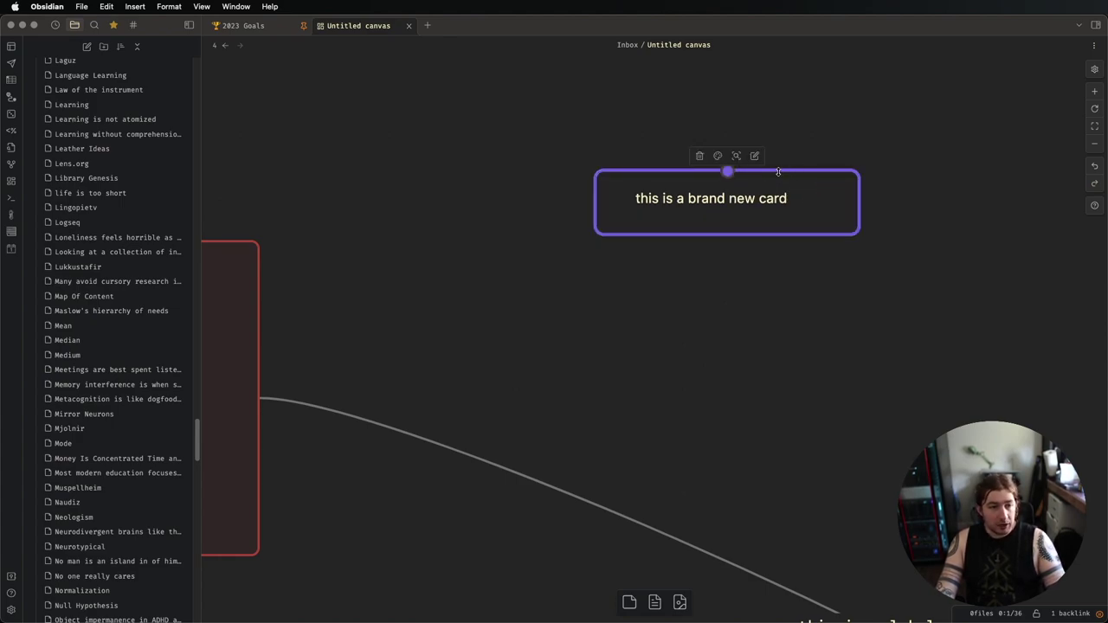
pyautogui.rightClick(809, 174)
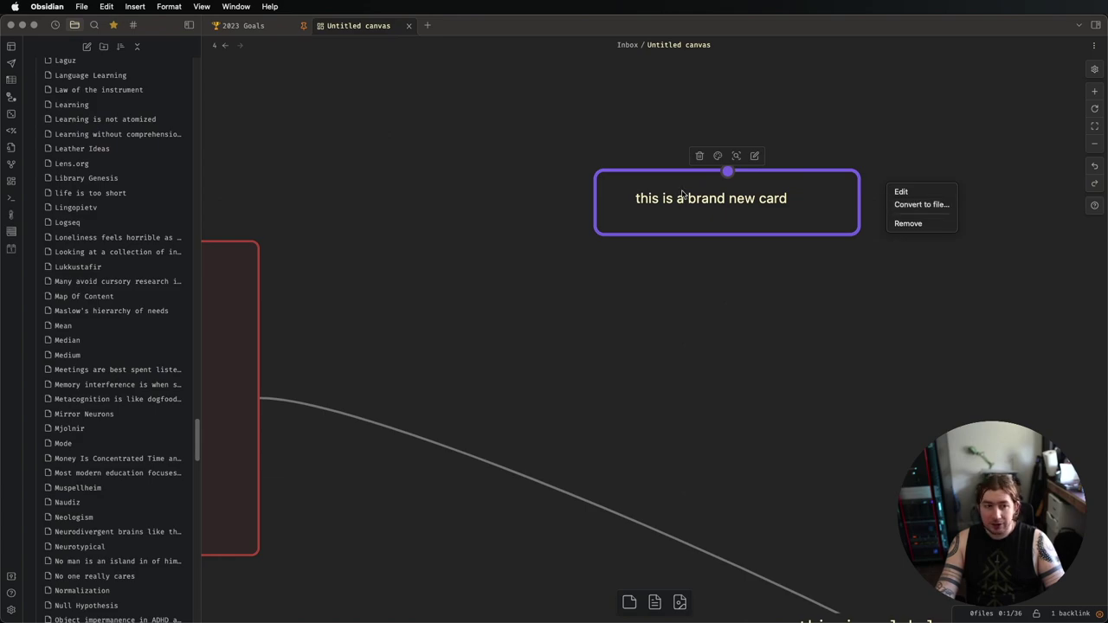
pyautogui.click(923, 205)
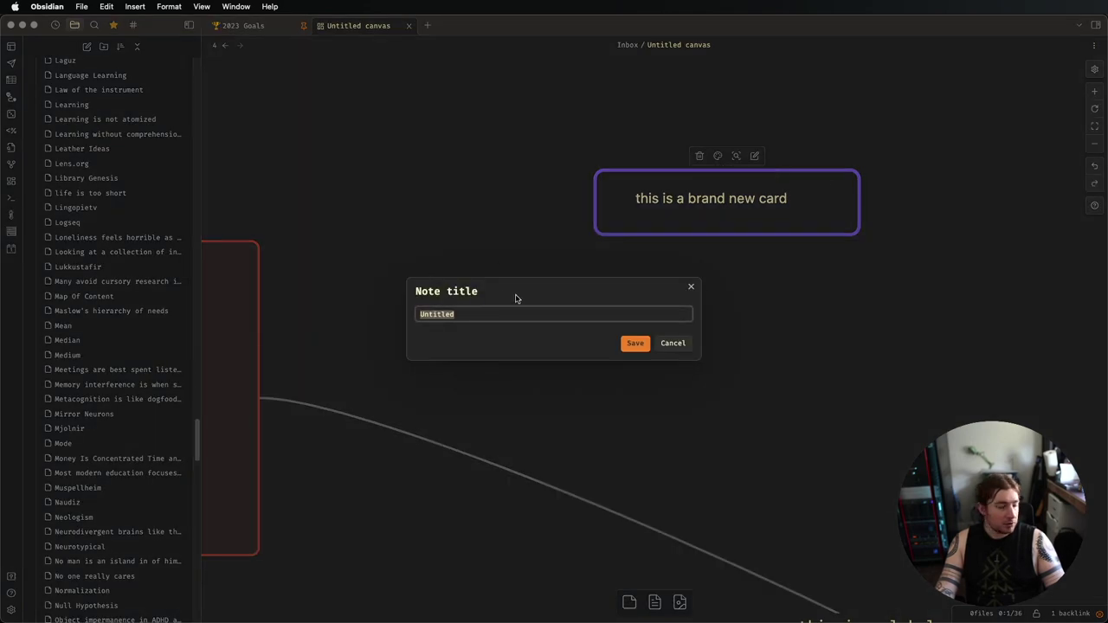
pyautogui.write('youtube')
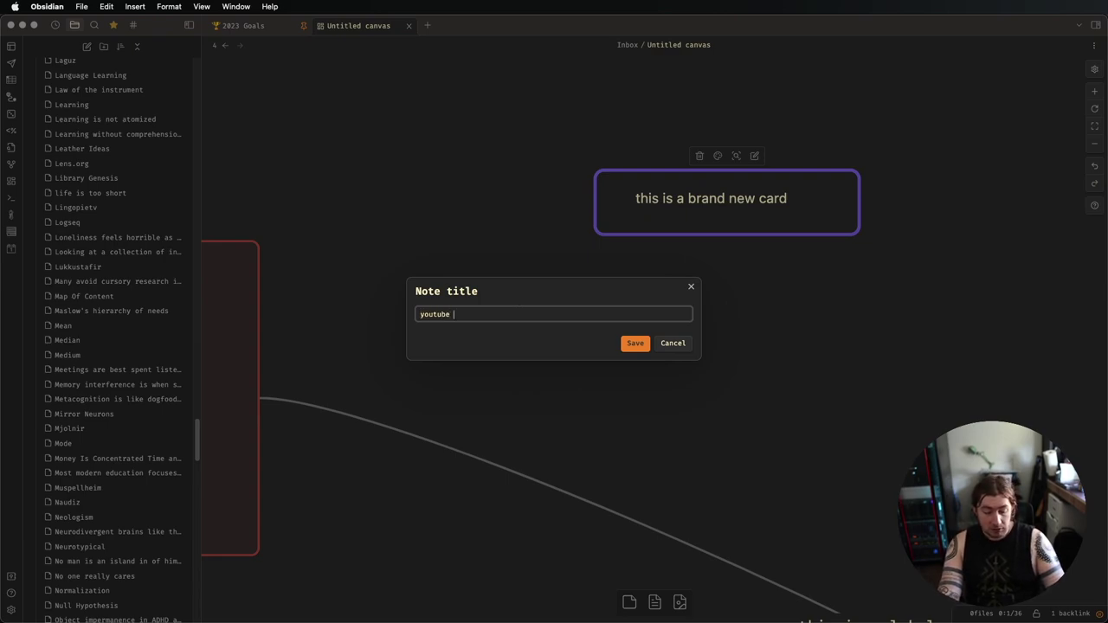
pyautogui.write(' test card')
pyautogui.press('Return')
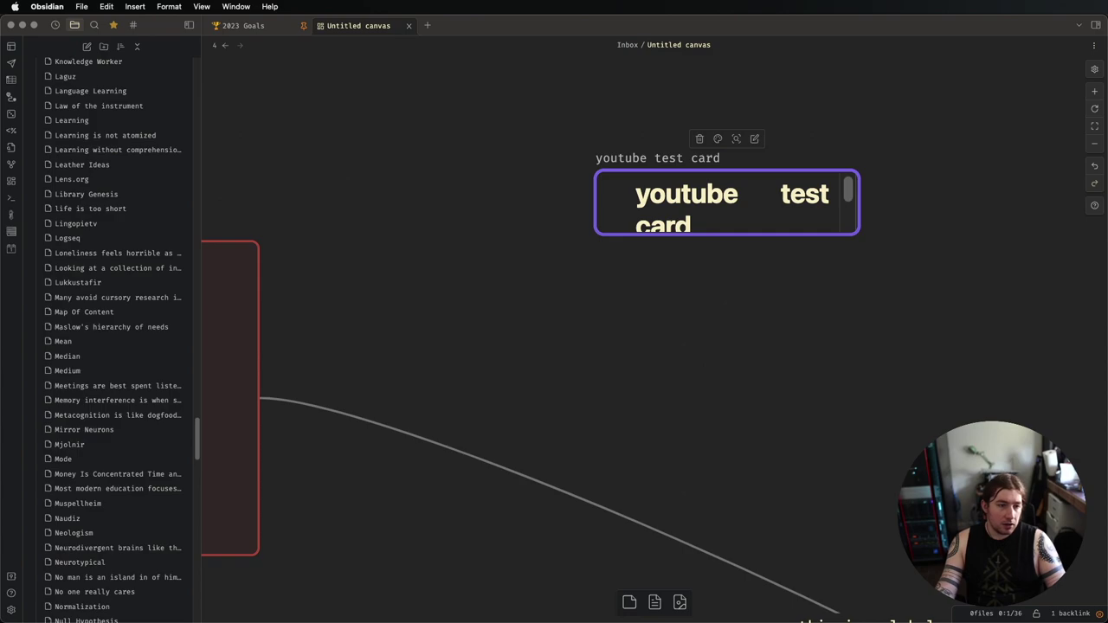
pyautogui.moveTo(857, 231); pyautogui.dragTo(960, 397)
# - Open the youtube test card note in a right split beside the canvas
pyautogui.click(765, 162)
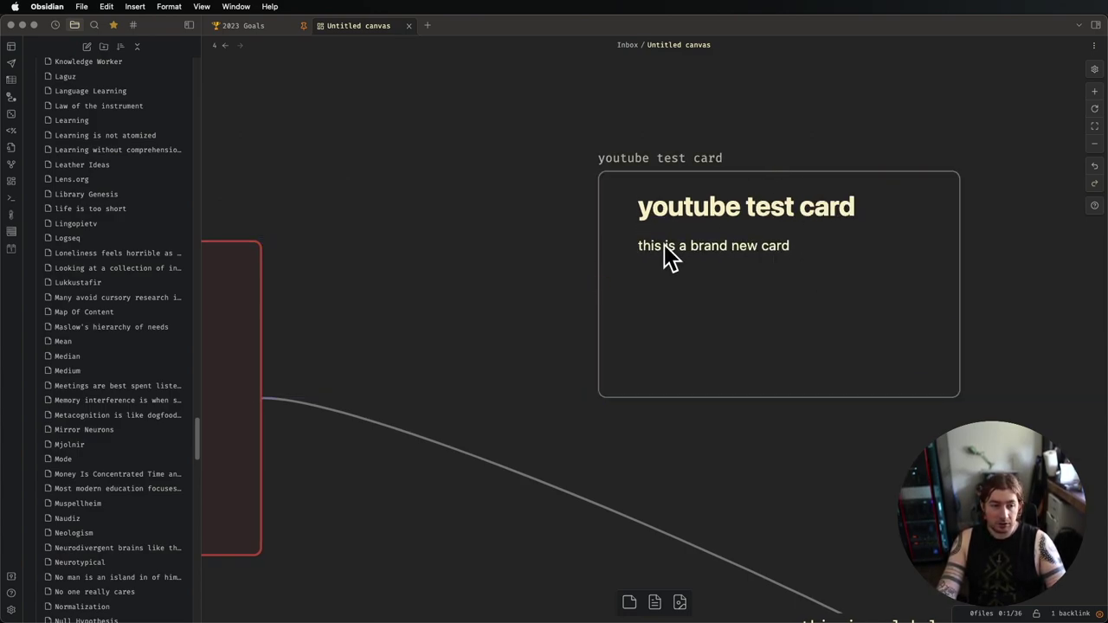
pyautogui.click(734, 202)
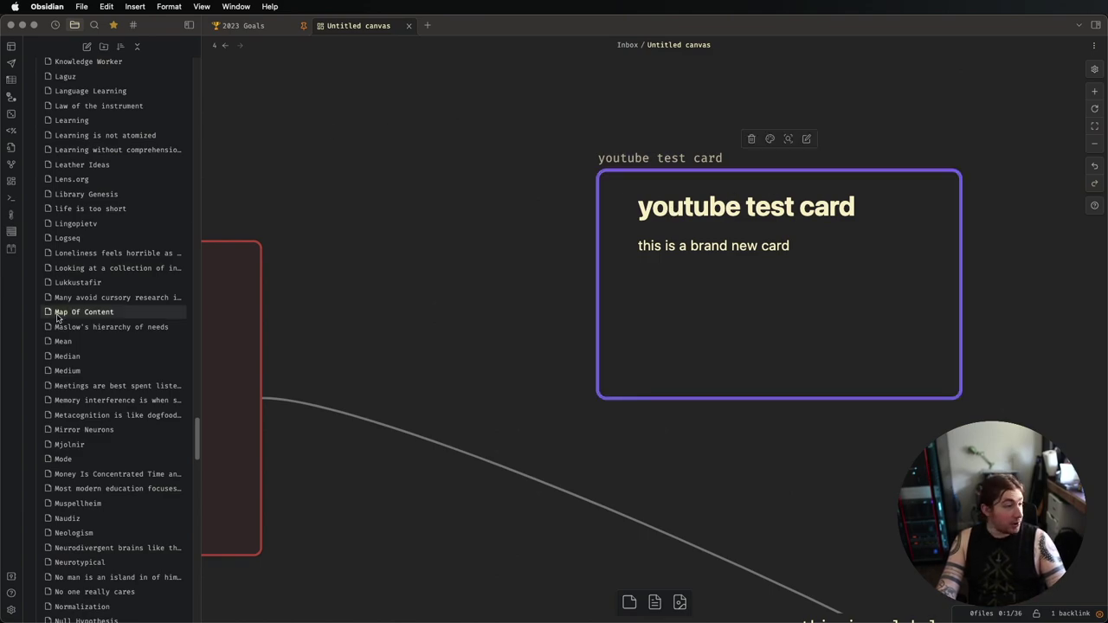
pyautogui.scroll(-20, 134, 362)
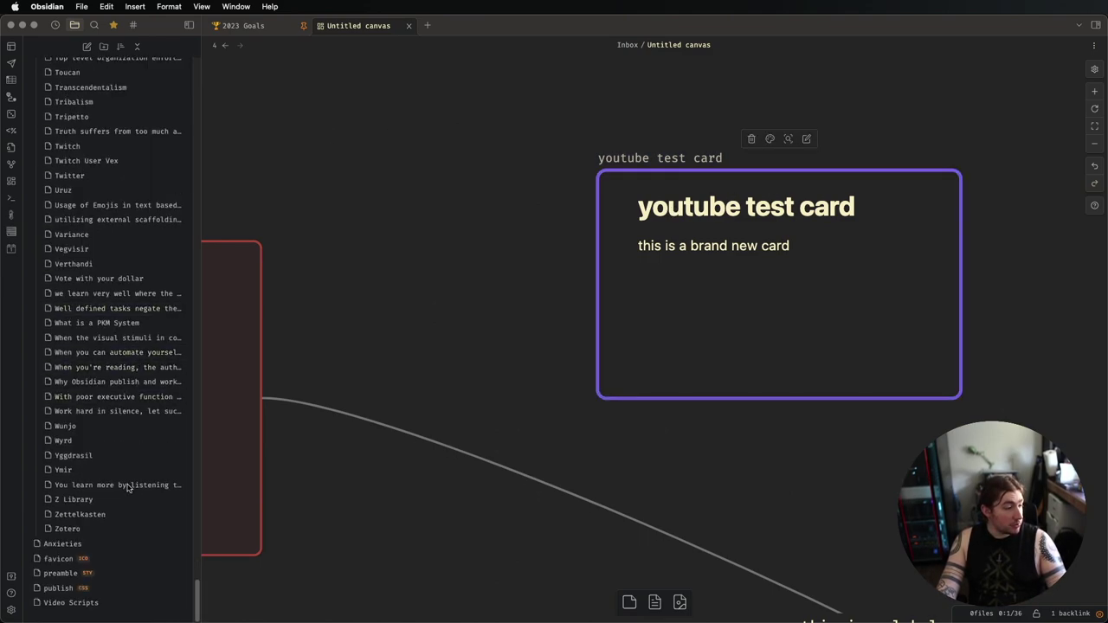
pyautogui.scroll(20, 117, 485)
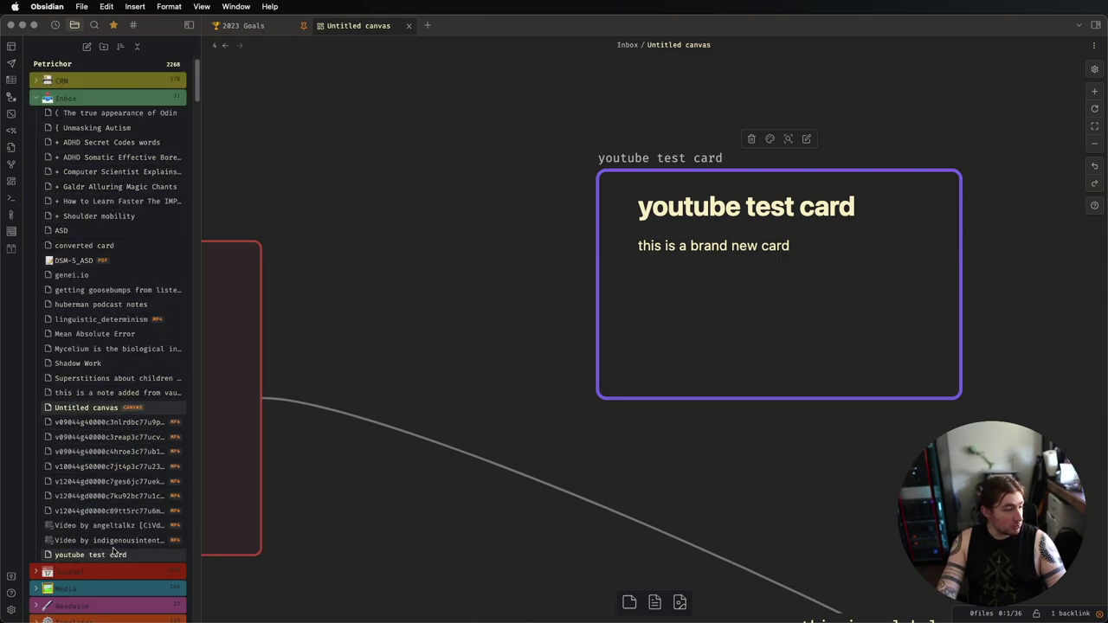
pyautogui.click(116, 556)
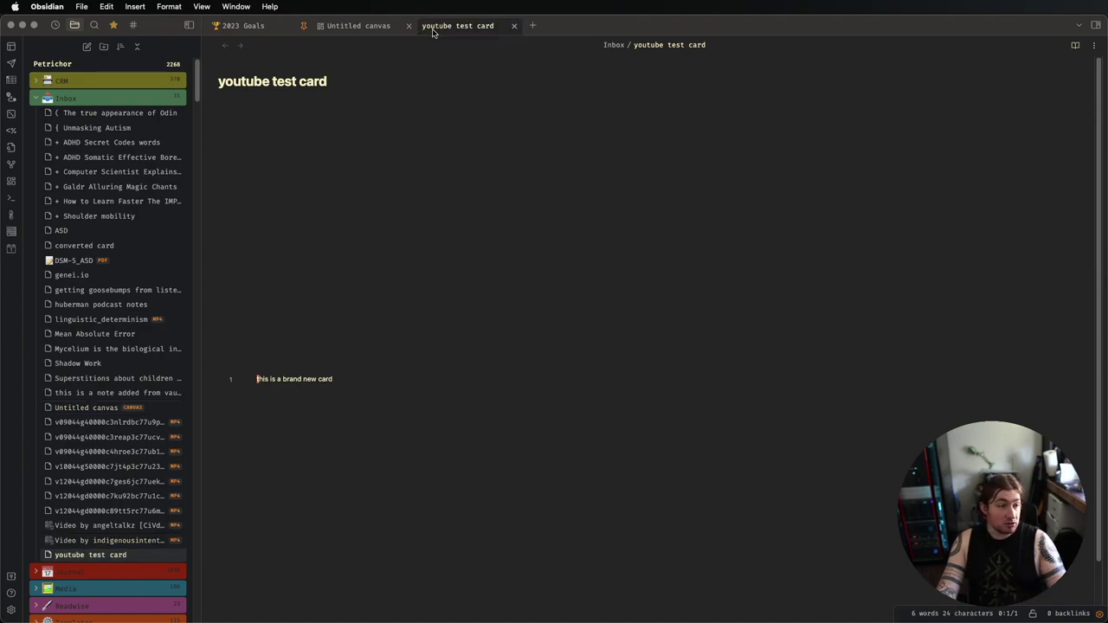
pyautogui.moveTo(437, 33); pyautogui.dragTo(1029, 133)
pyautogui.hscroll(3, 536, 217)
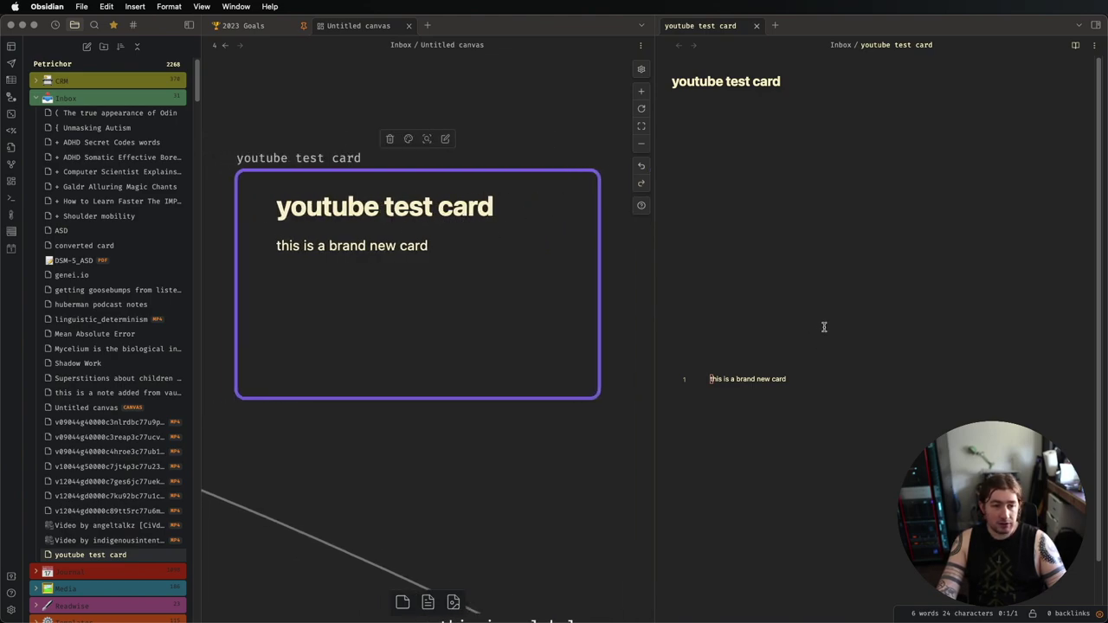
# - Add a 'hello world' line below the card text, separated by a blank line
pyautogui.click(865, 387)
pyautogui.press('Return')
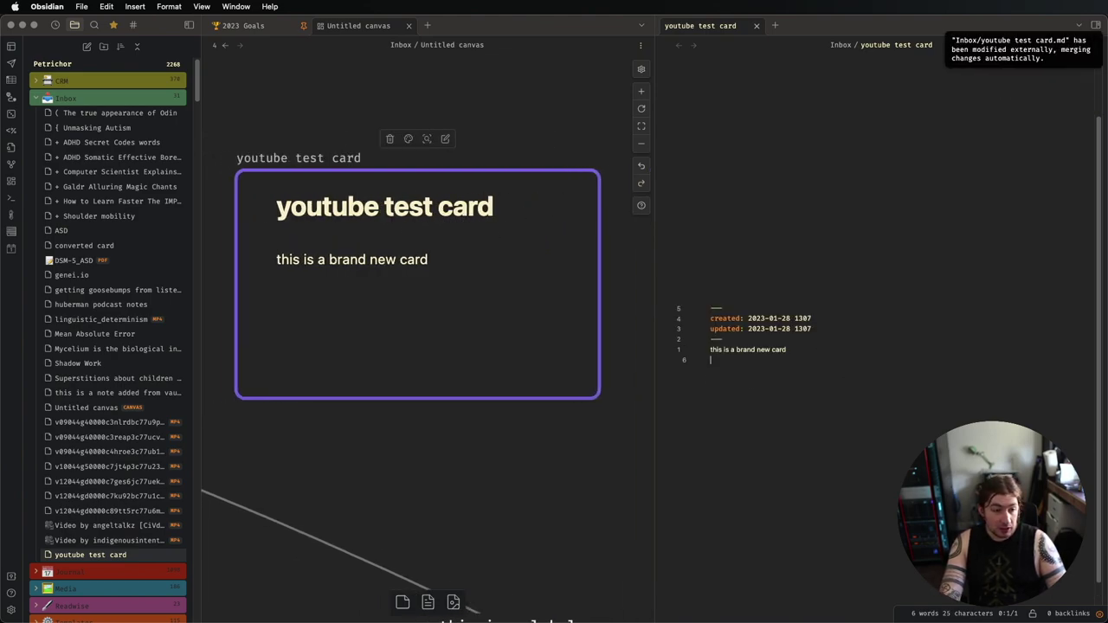
pyautogui.write('hello workd')
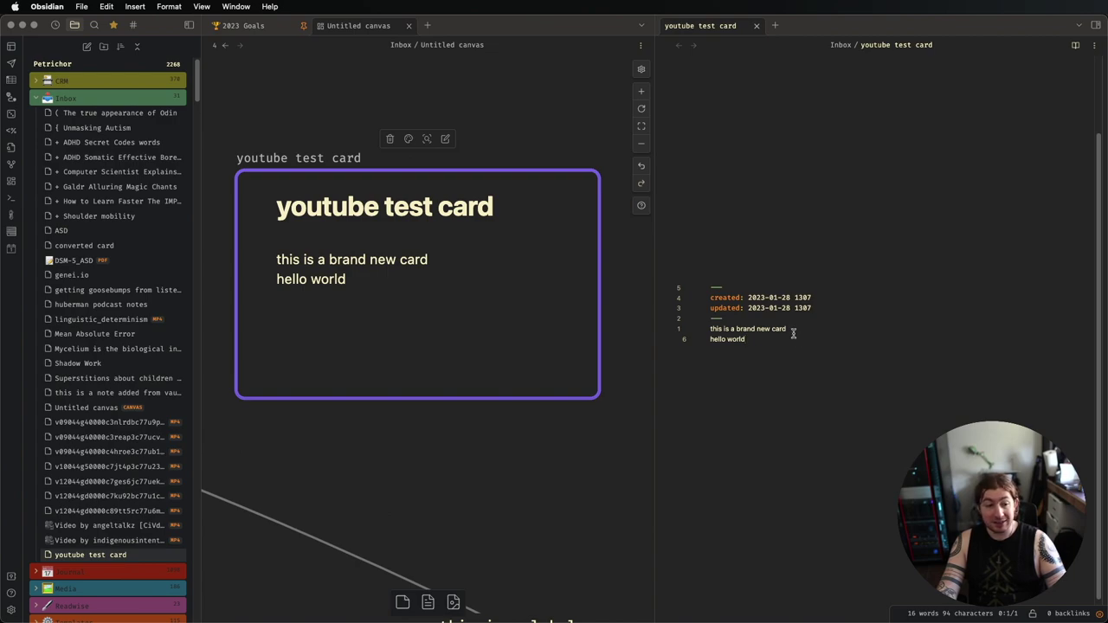
pyautogui.click(710, 339)
pyautogui.press('Return')
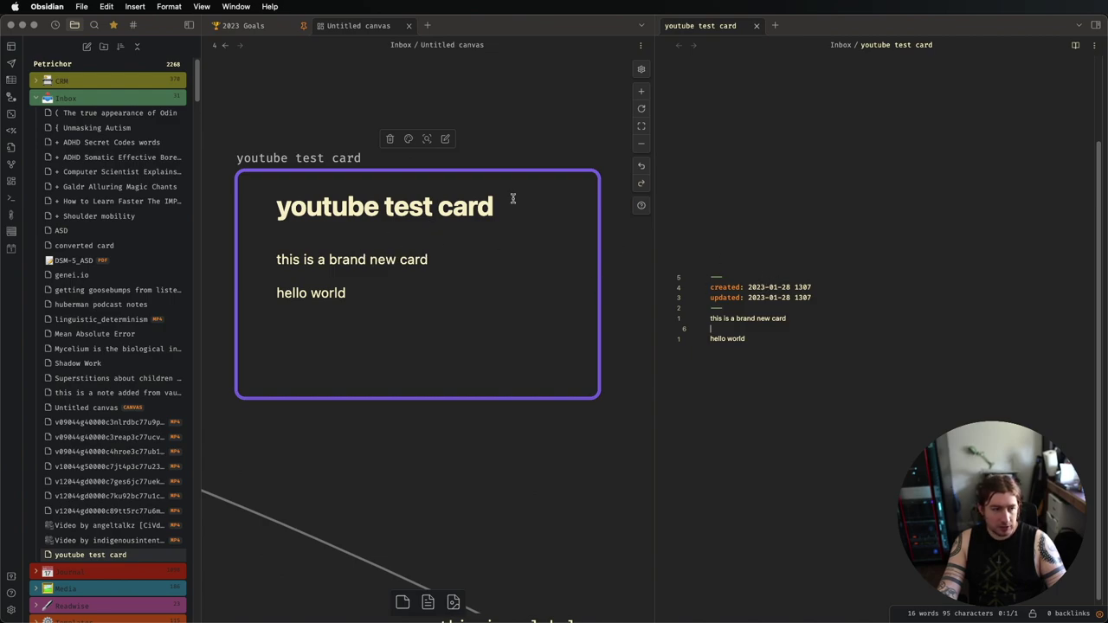
# - Close the side note pane so the canvas fills the window again
pyautogui.click(540, 151)
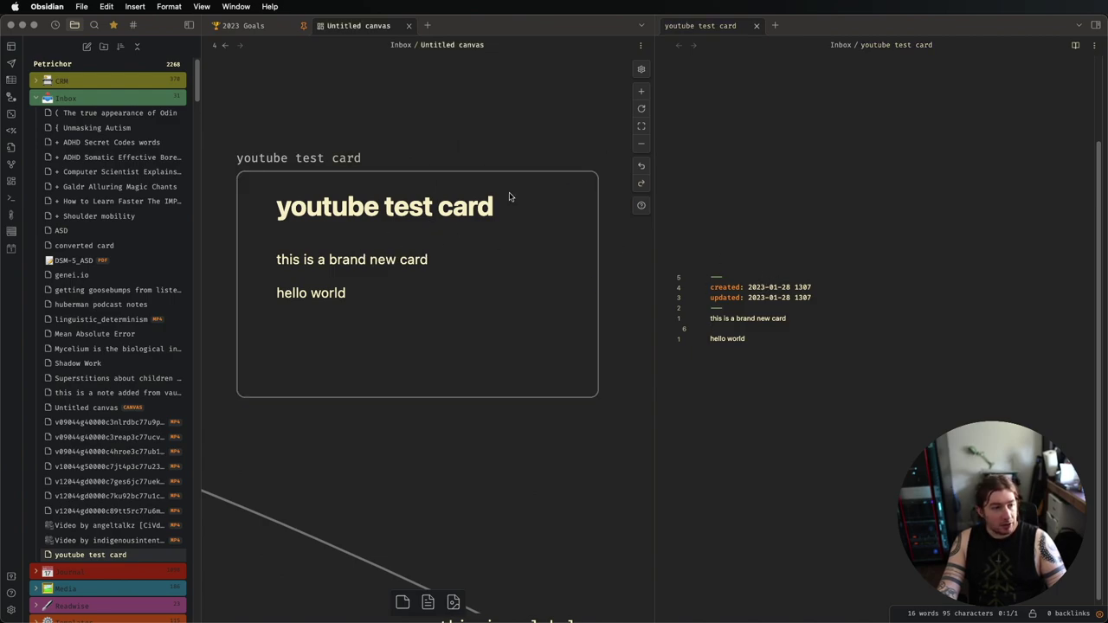
pyautogui.click(327, 164)
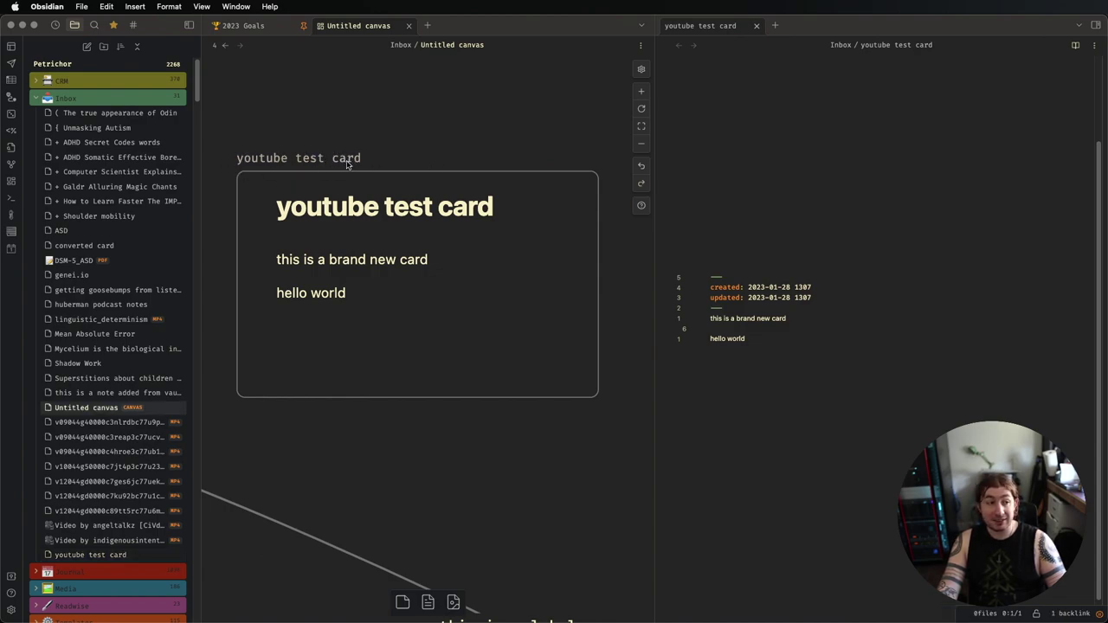
pyautogui.click(342, 161)
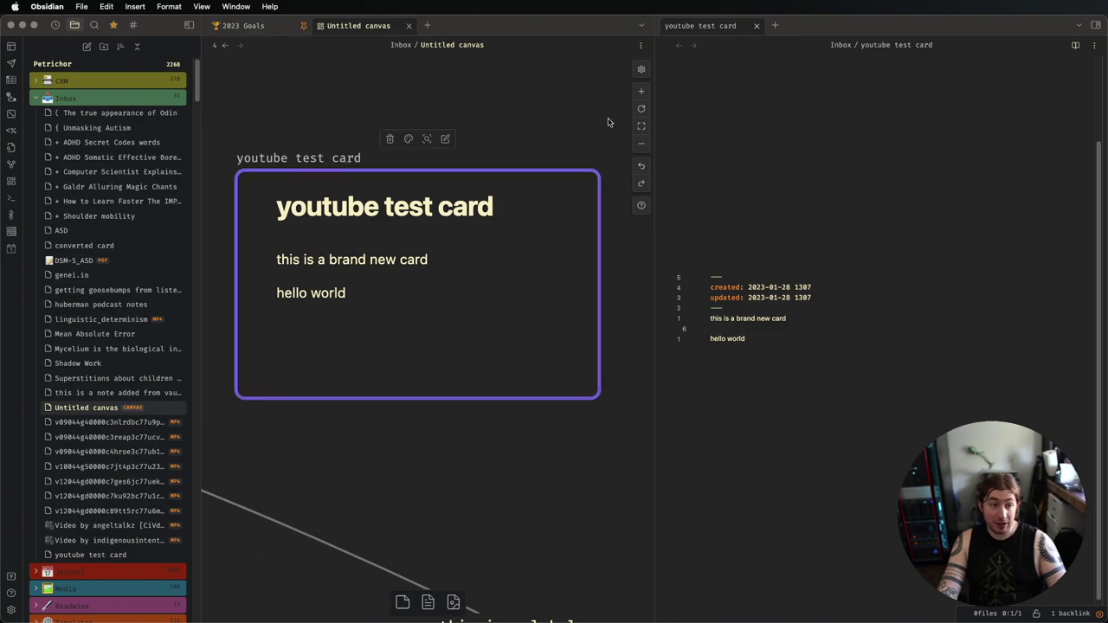
pyautogui.click(756, 25)
# - Pan around the canvas, view the converted note, then return to the Untitled canvas
pyautogui.scroll(-5, 628, 243)
pyautogui.scroll(-5, 459, 398)
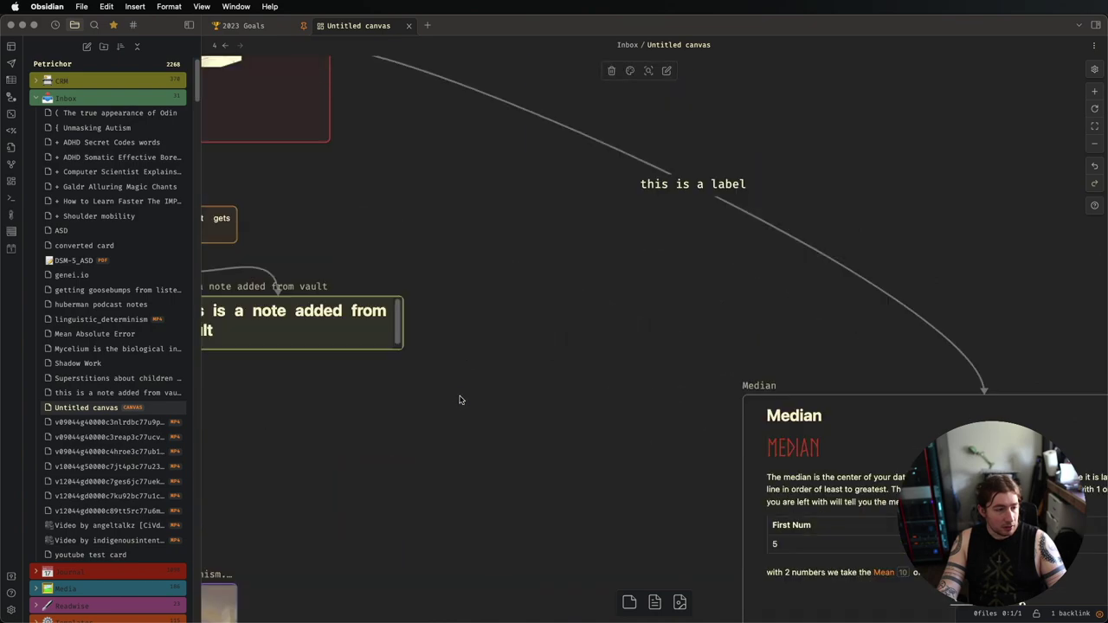
pyautogui.hscroll(-4, 468, 390)
pyautogui.scroll(-3, 475, 383)
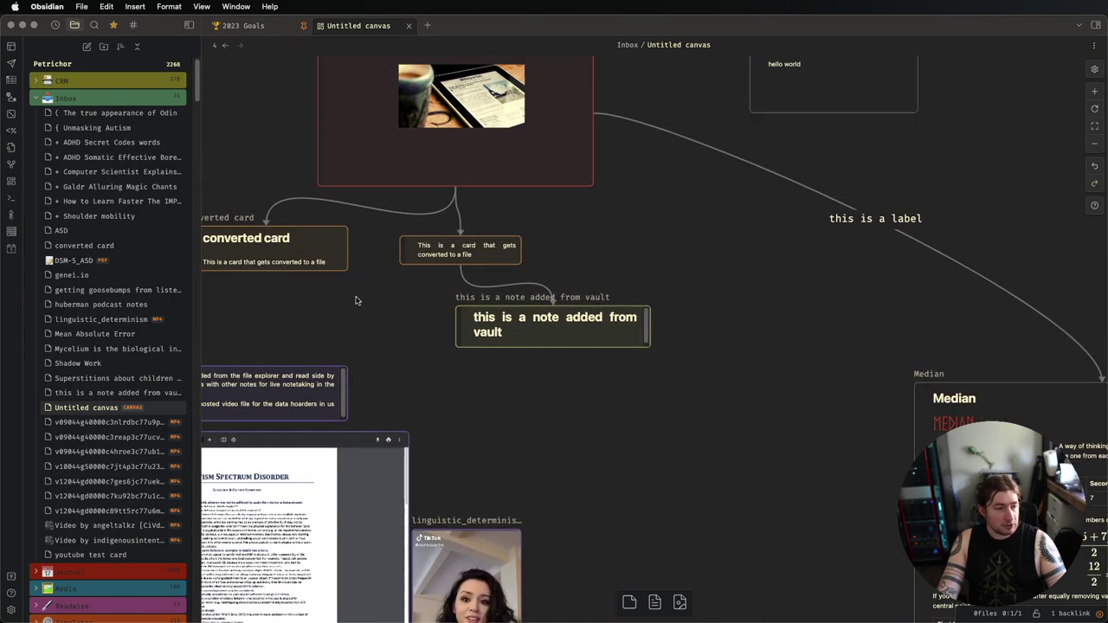
pyautogui.moveTo(355, 298); pyautogui.dragTo(387, 297)
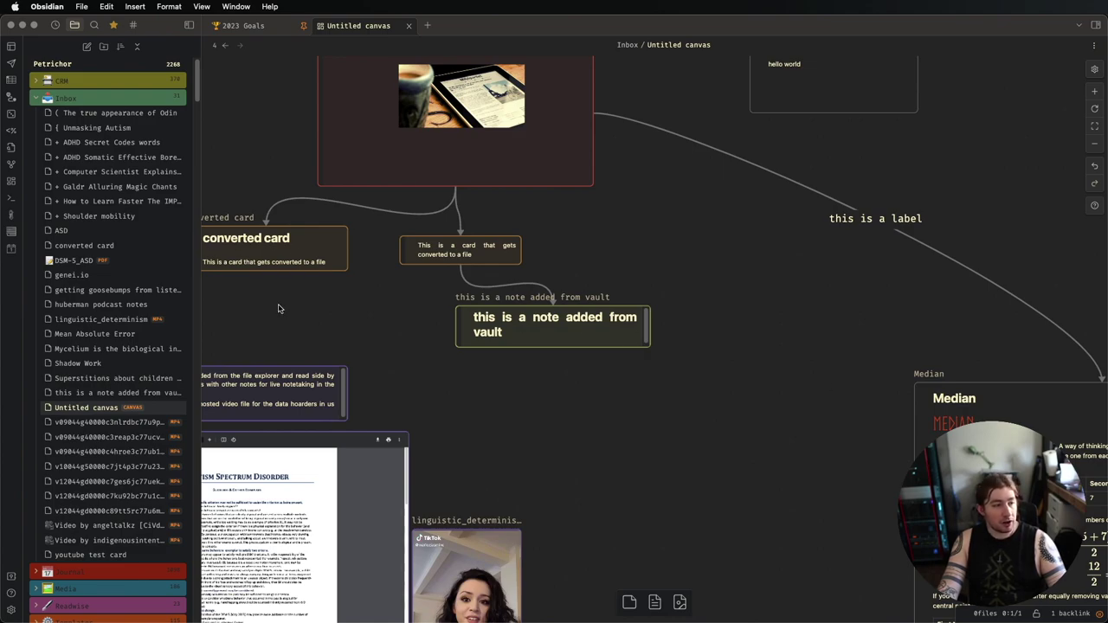
pyautogui.hscroll(-3, 283, 301)
pyautogui.scroll(5, 516, 252)
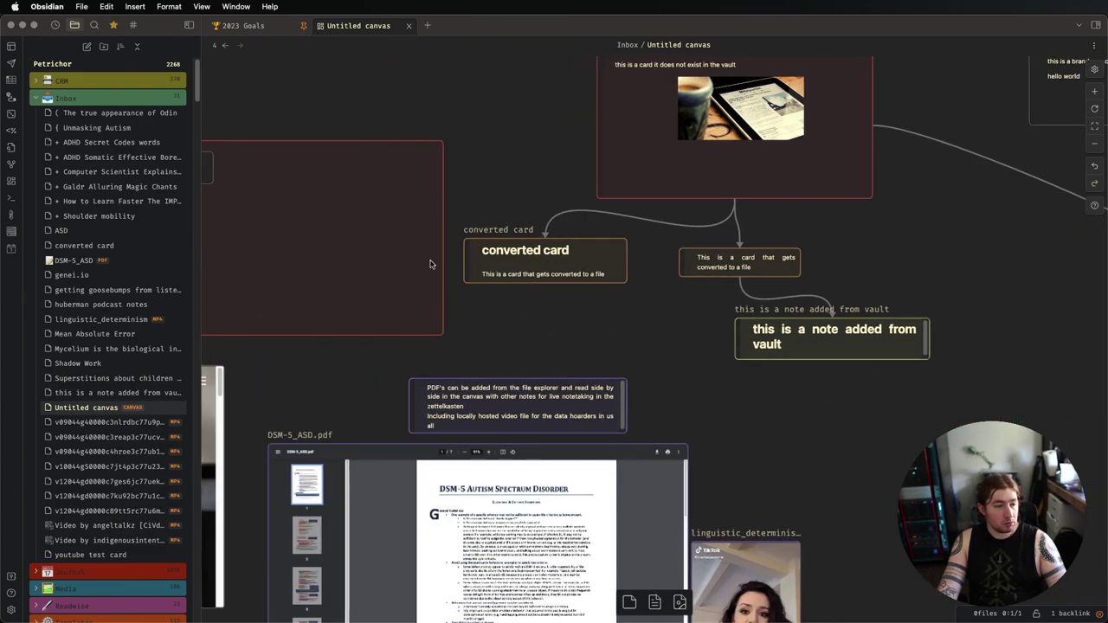
pyautogui.click(84, 246)
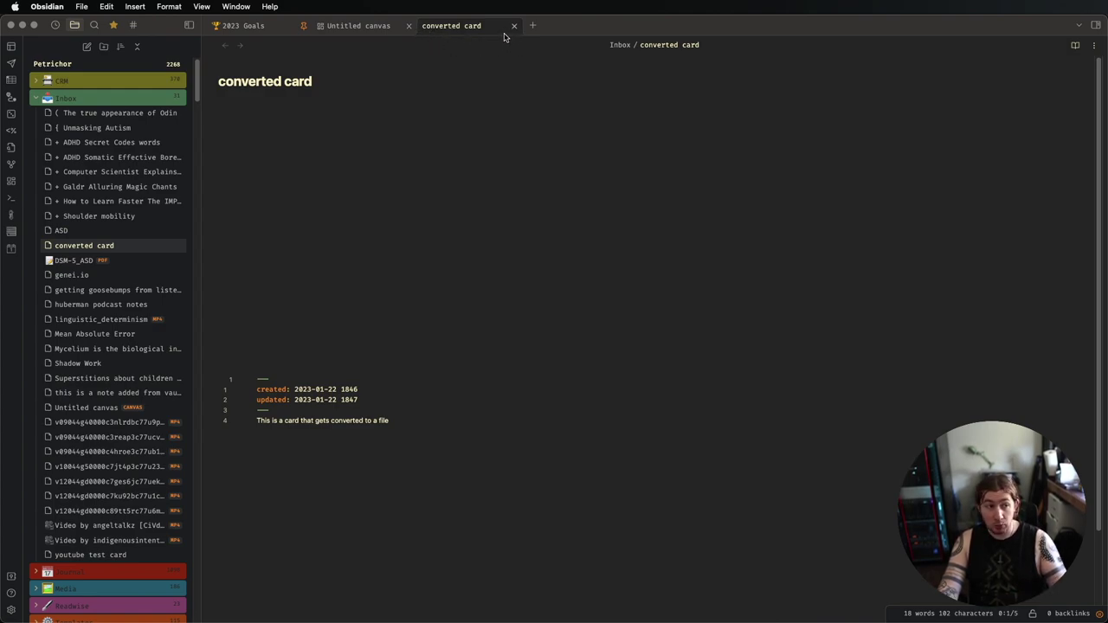
pyautogui.hotkey('ctrl', 'shift', 'Tab')
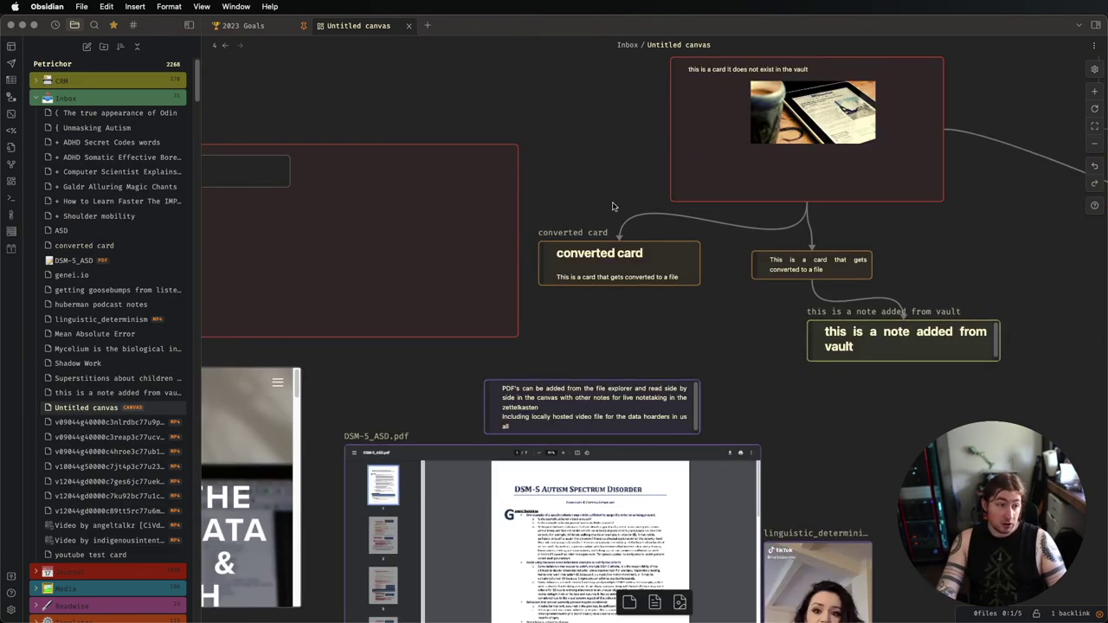
# - Drag the youtube test card down-right until it sits just above the Median card
pyautogui.hscroll(-5, 599, 201)
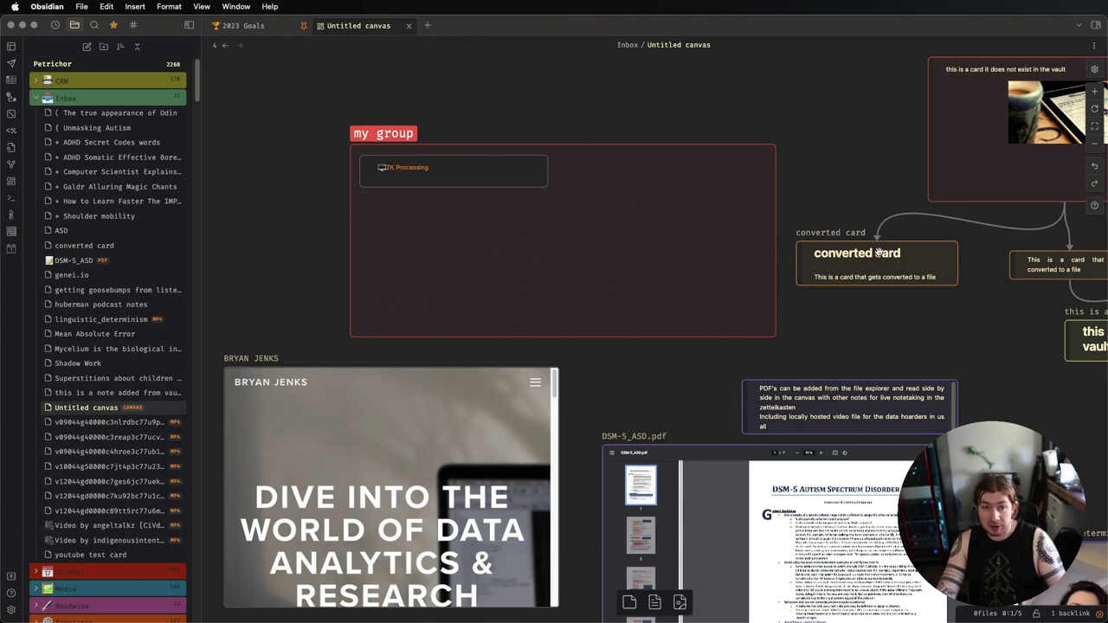
pyautogui.scroll(5, 841, 169)
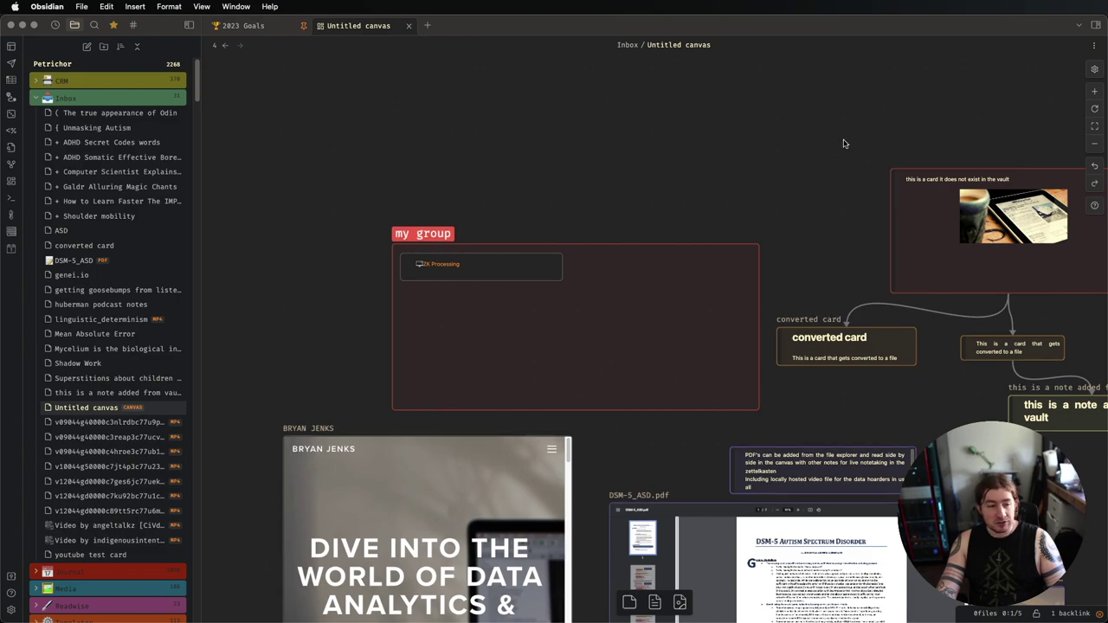
pyautogui.hscroll(5, 840, 147)
pyautogui.scroll(-3, 836, 147)
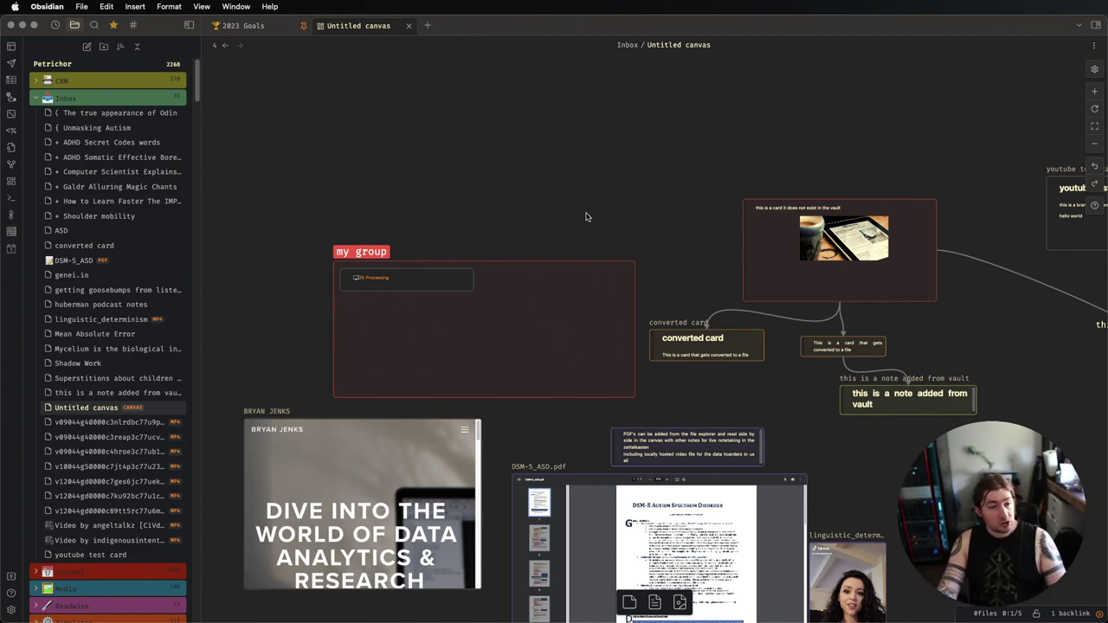
pyautogui.click(366, 252)
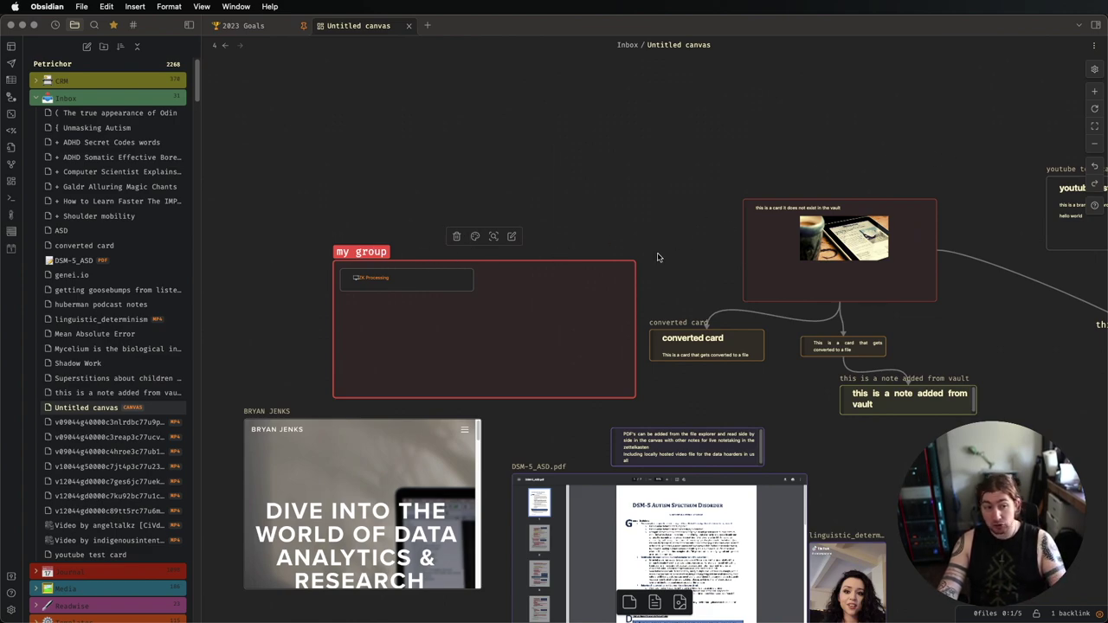
pyautogui.hscroll(8, 934, 171)
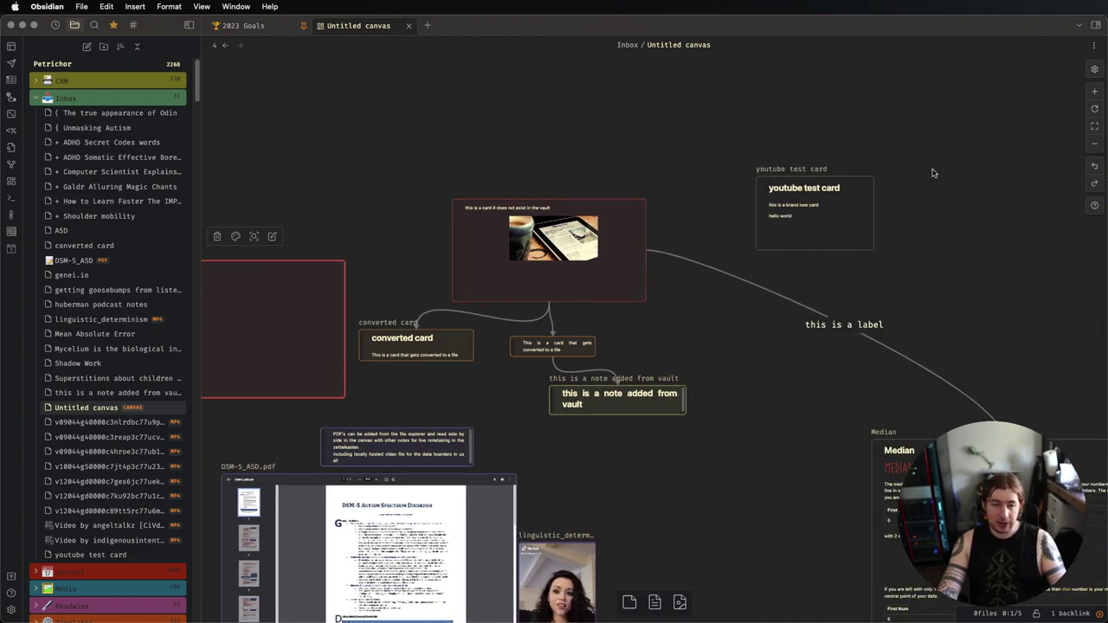
pyautogui.moveTo(887, 258); pyautogui.dragTo(997, 383)
pyautogui.scroll(-6, 962, 269)
pyautogui.hscroll(4, 962, 269)
pyautogui.scroll(3, 944, 259)
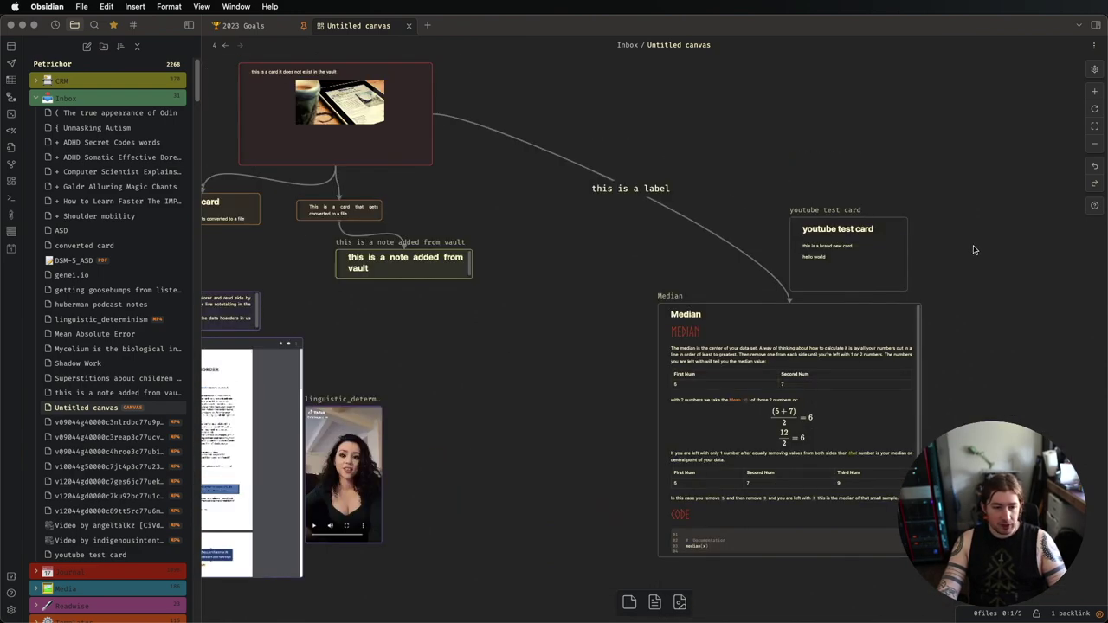
# - Create an empty group labelled 'youtube testing' and place it next to the Median card
pyautogui.rightClick(958, 187)
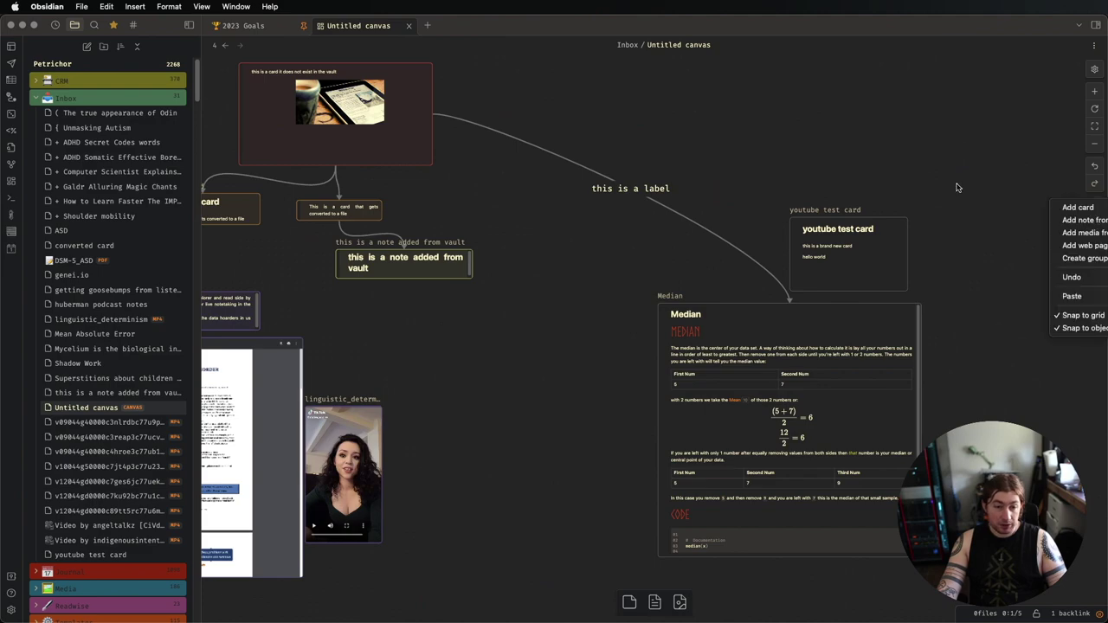
pyautogui.click(1084, 259)
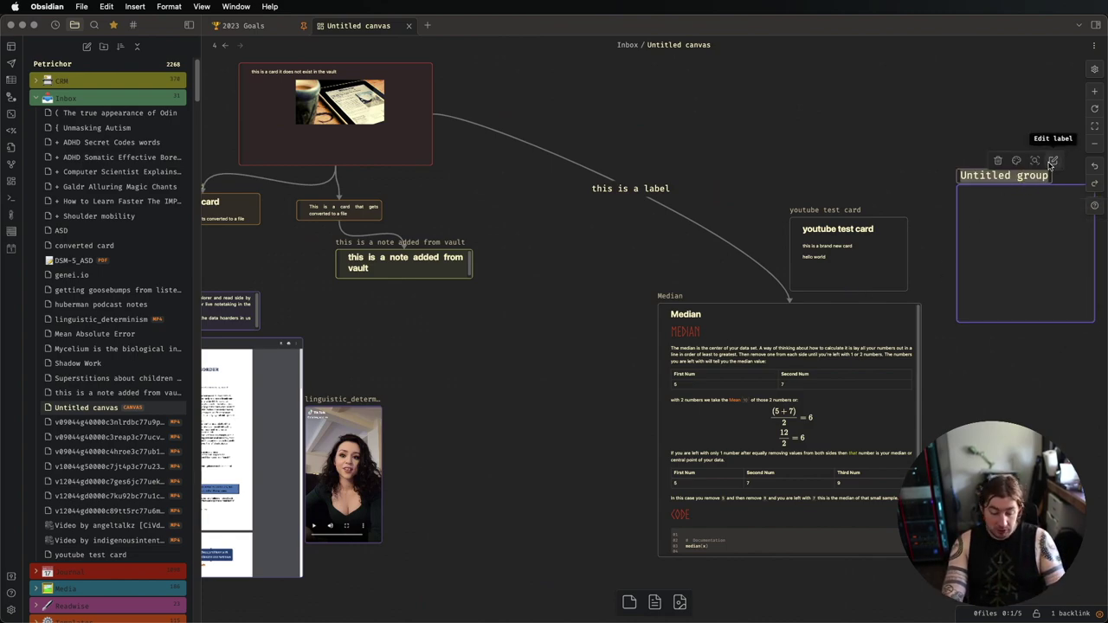
pyautogui.write('youtube testing')
pyautogui.press('Return')
pyautogui.moveTo(992, 183); pyautogui.dragTo(588, 226)
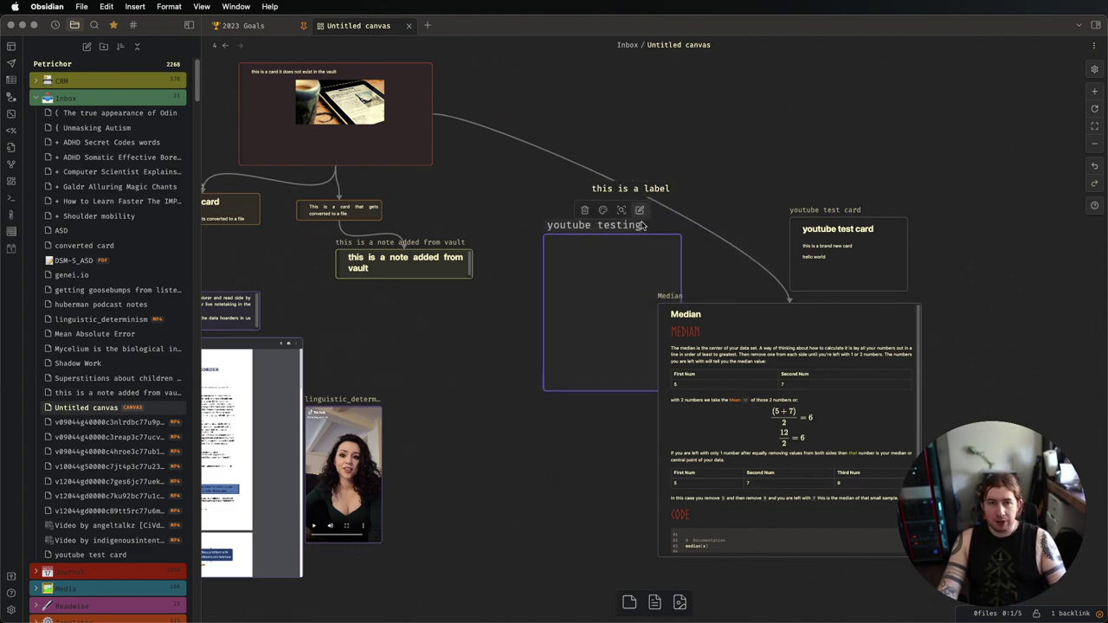
pyautogui.click(511, 137)
# - Resize the youtube testing group to enclose both the youtube test card and Median card
pyautogui.rightClick(611, 236)
pyautogui.doubleClick(589, 227)
pyautogui.click(526, 249)
pyautogui.click(683, 262)
pyautogui.moveTo(681, 391); pyautogui.dragTo(976, 568)
pyautogui.moveTo(935, 238); pyautogui.dragTo(935, 193)
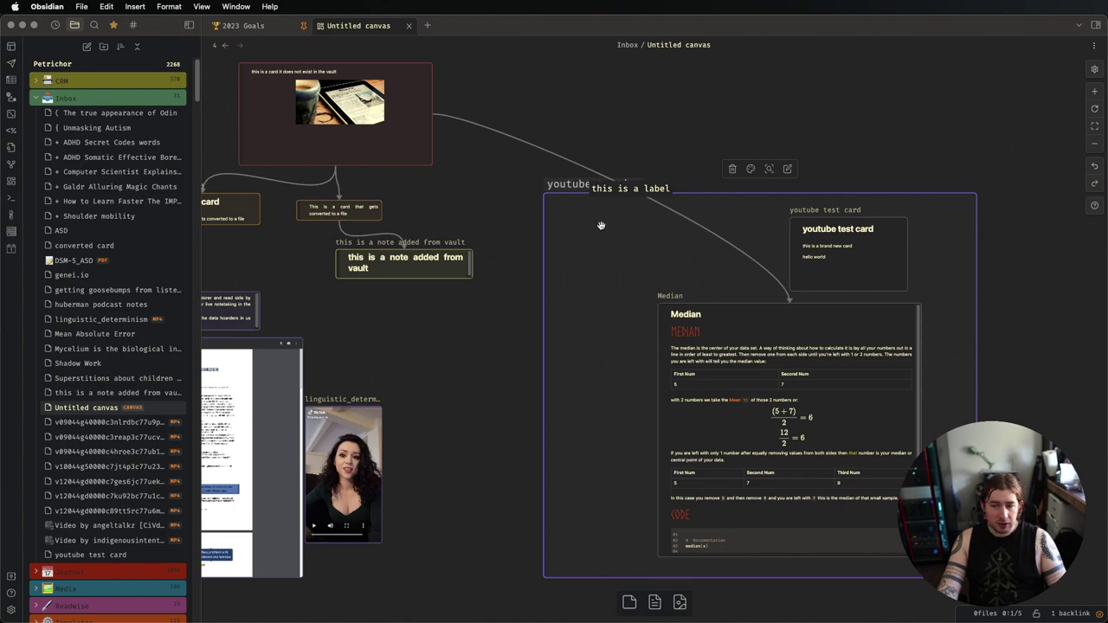
pyautogui.scroll(2, 602, 226)
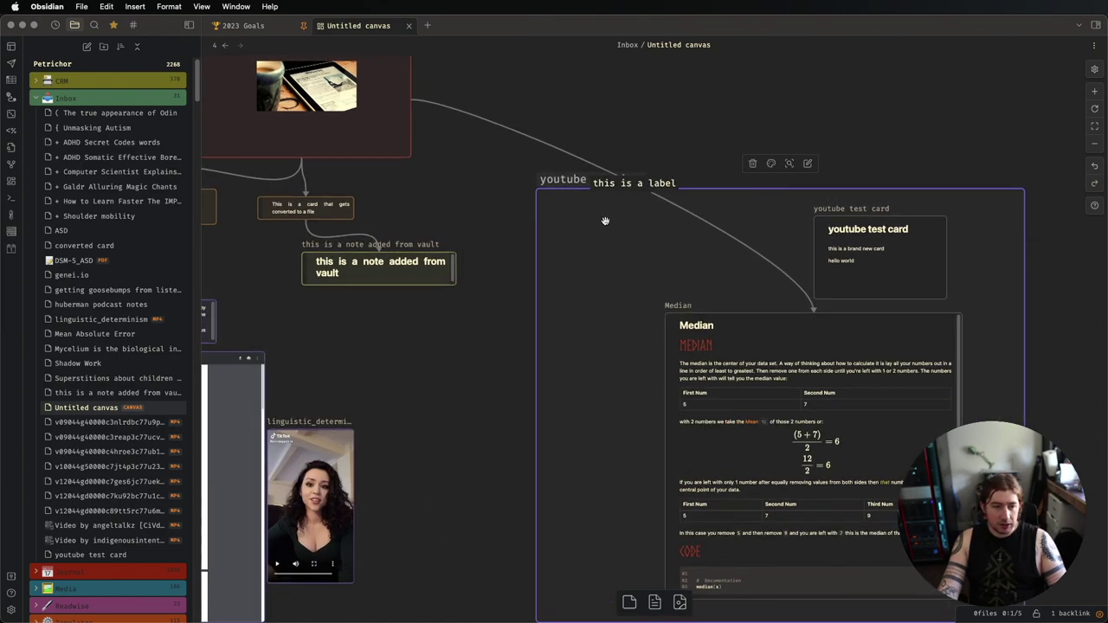
pyautogui.scroll(-2, 606, 225)
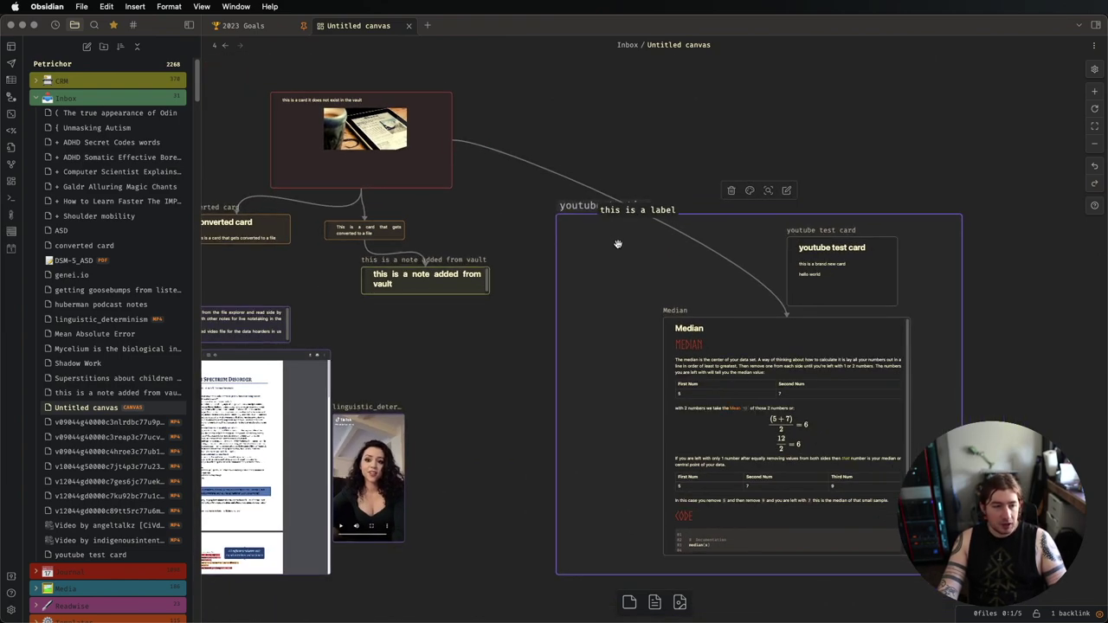
# - Shift the youtube testing group with its cards slightly up and right
pyautogui.moveTo(613, 260); pyautogui.dragTo(641, 199)
pyautogui.click(643, 199)
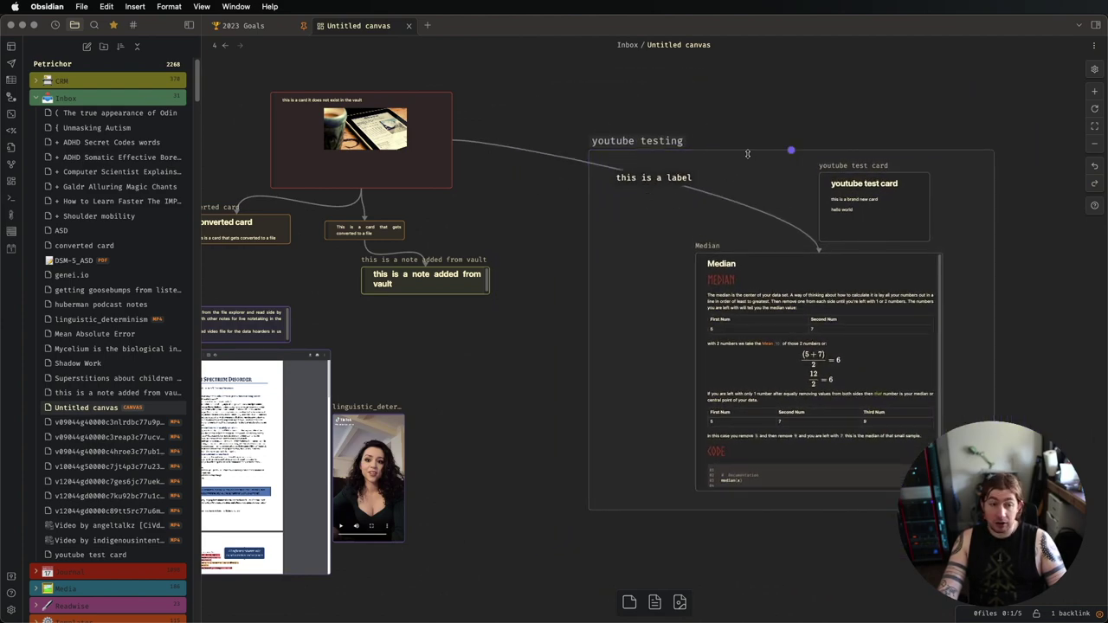
pyautogui.click(719, 176)
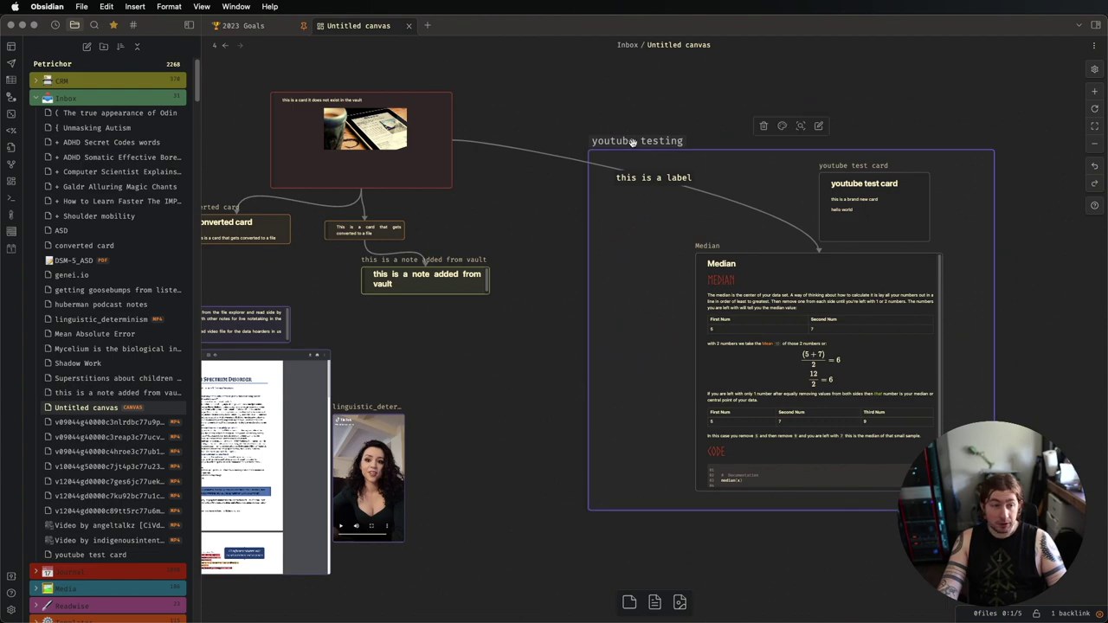
pyautogui.moveTo(729, 170)
pyautogui.mouseDown()
pyautogui.moveTo(655, 124)
pyautogui.moveTo(734, 157)
pyautogui.moveTo(700, 145)
pyautogui.moveTo(735, 190)
pyautogui.moveTo(742, 169)
pyautogui.mouseUp()
pyautogui.click(741, 169)
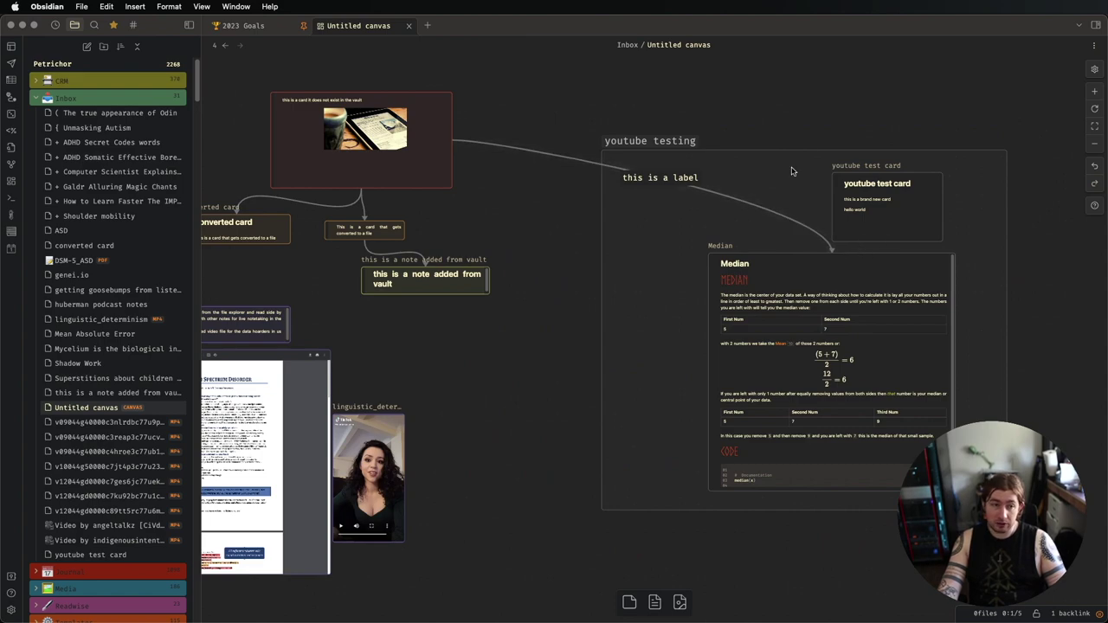
pyautogui.click(684, 140)
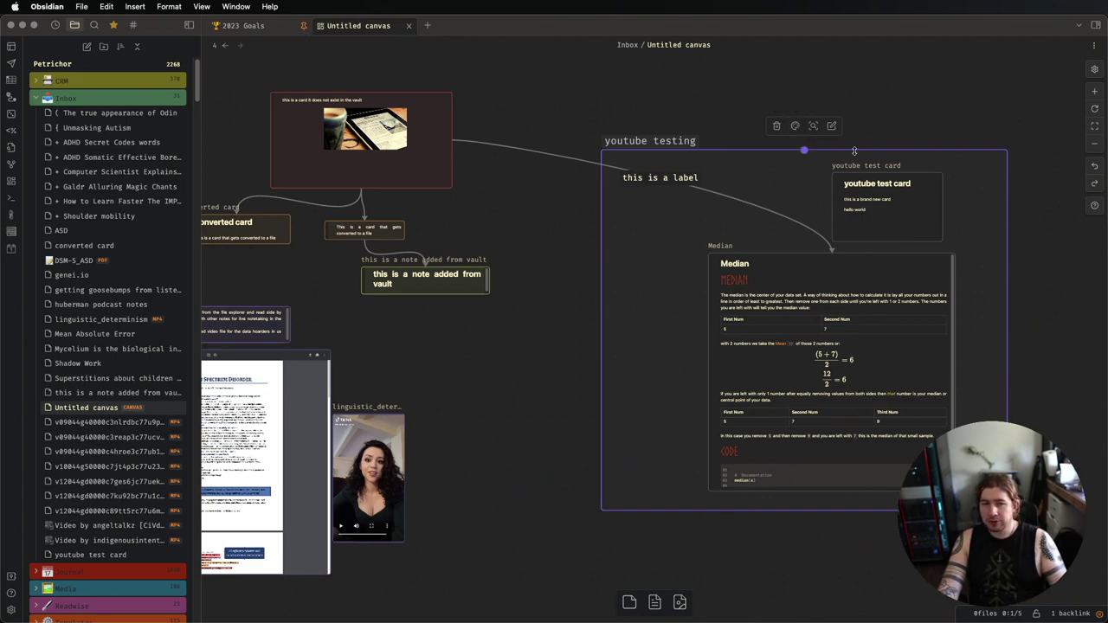
# - Colour the youtube test card red and the youtube testing group yellow
pyautogui.click(901, 184)
pyautogui.click(878, 150)
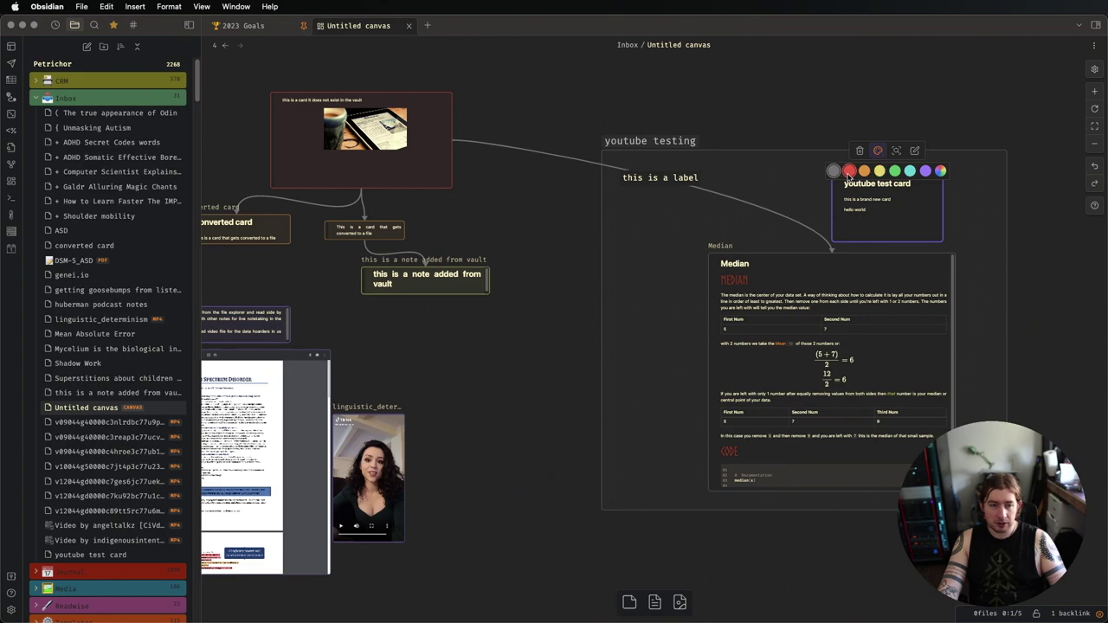
pyautogui.click(849, 171)
pyautogui.click(828, 114)
pyautogui.click(682, 144)
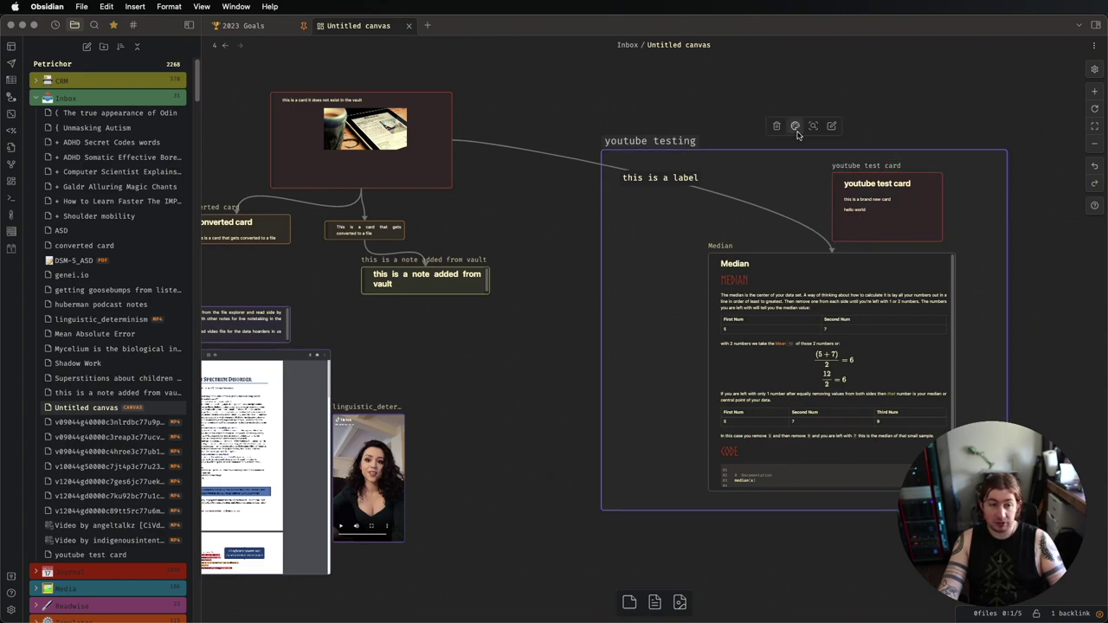
pyautogui.click(795, 126)
pyautogui.click(793, 141)
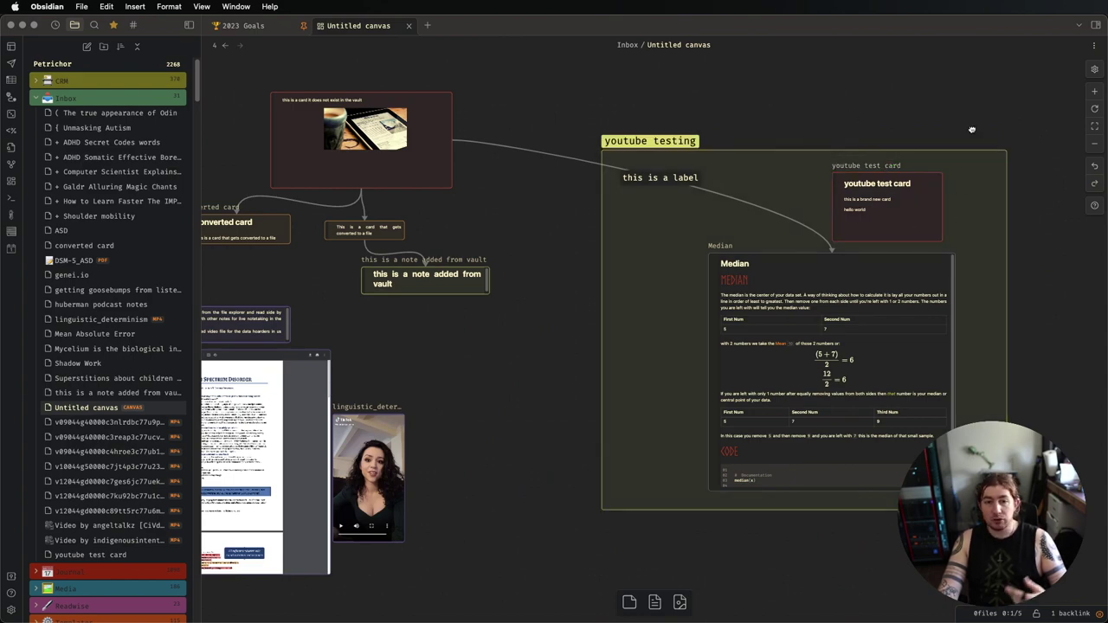
pyautogui.click(970, 140)
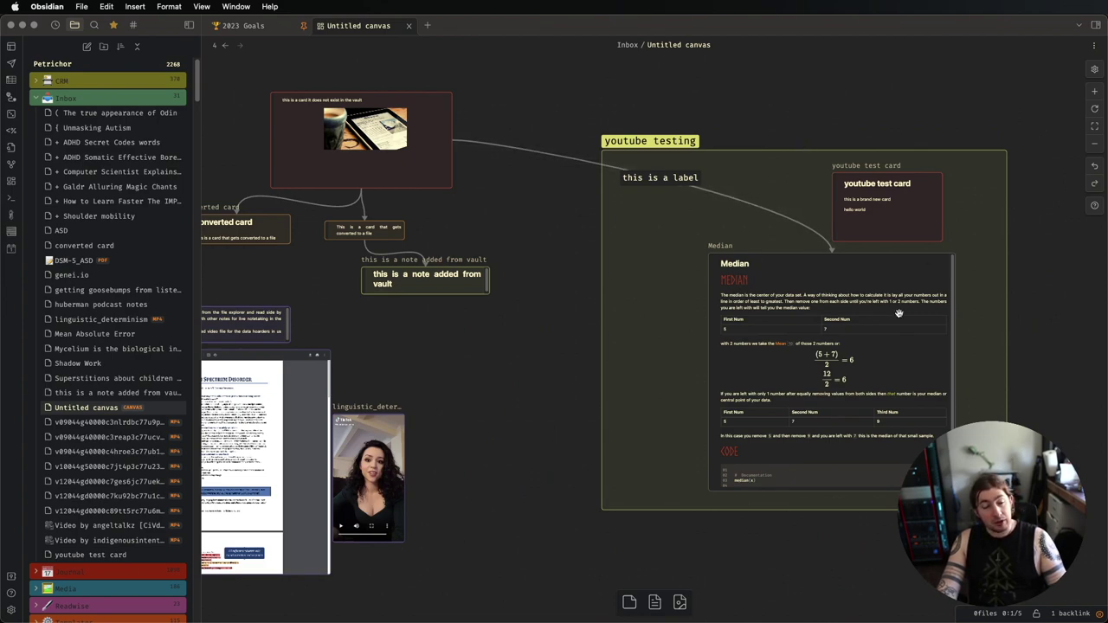
pyautogui.scroll(-1, 577, 254)
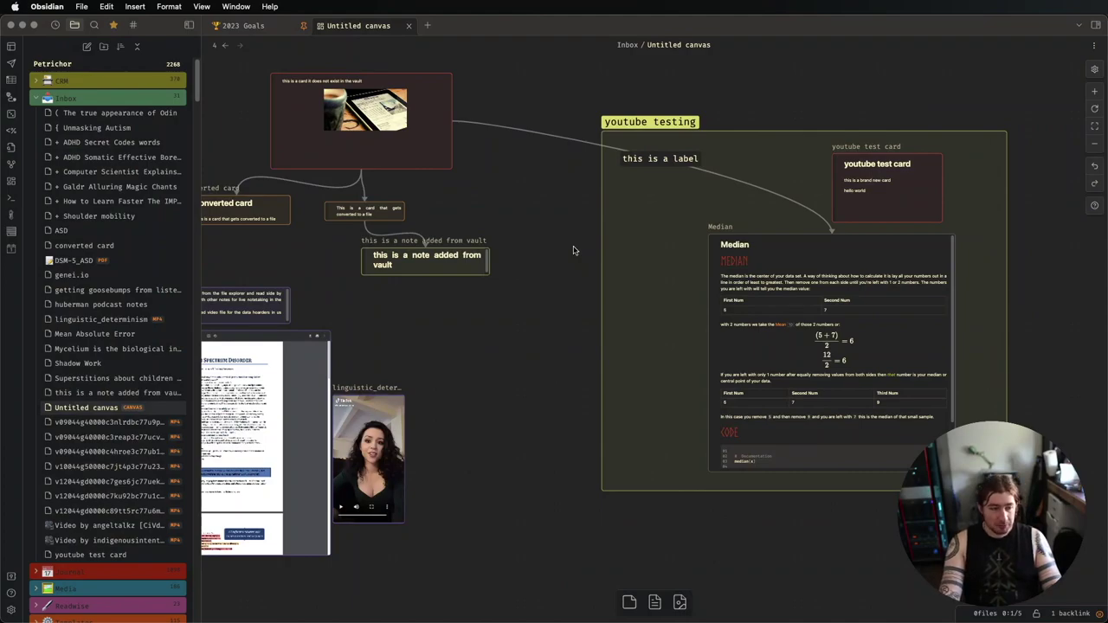
# - Hide the file sidebar and use Canvas: Jump to group to centre on 'my group'
pyautogui.press('super+backslash')
pyautogui.press('super+p')
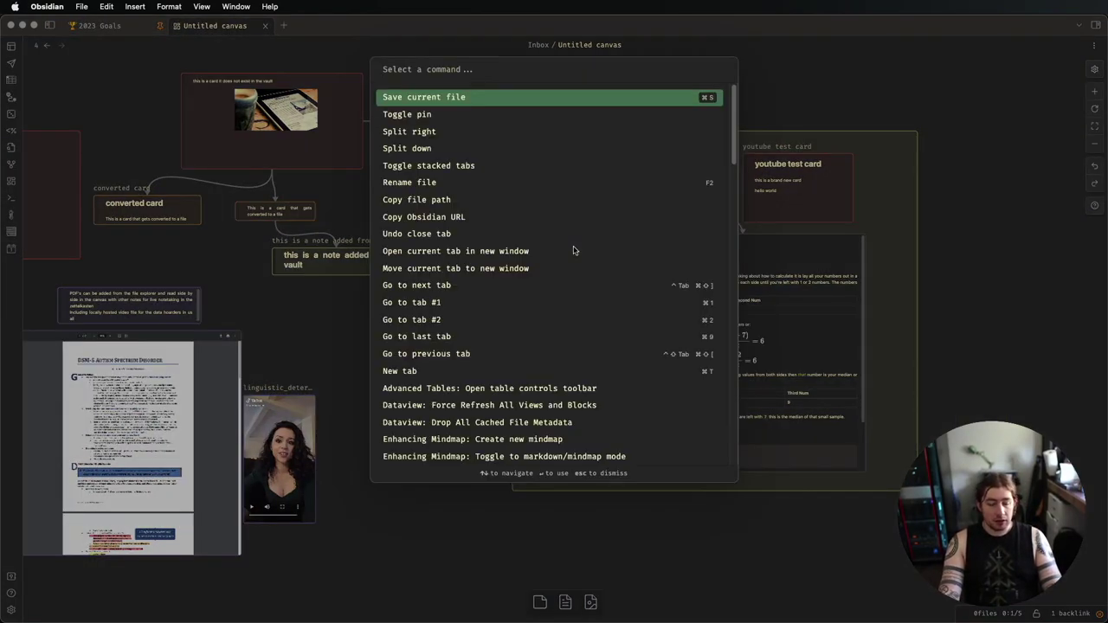
pyautogui.write('canvas')
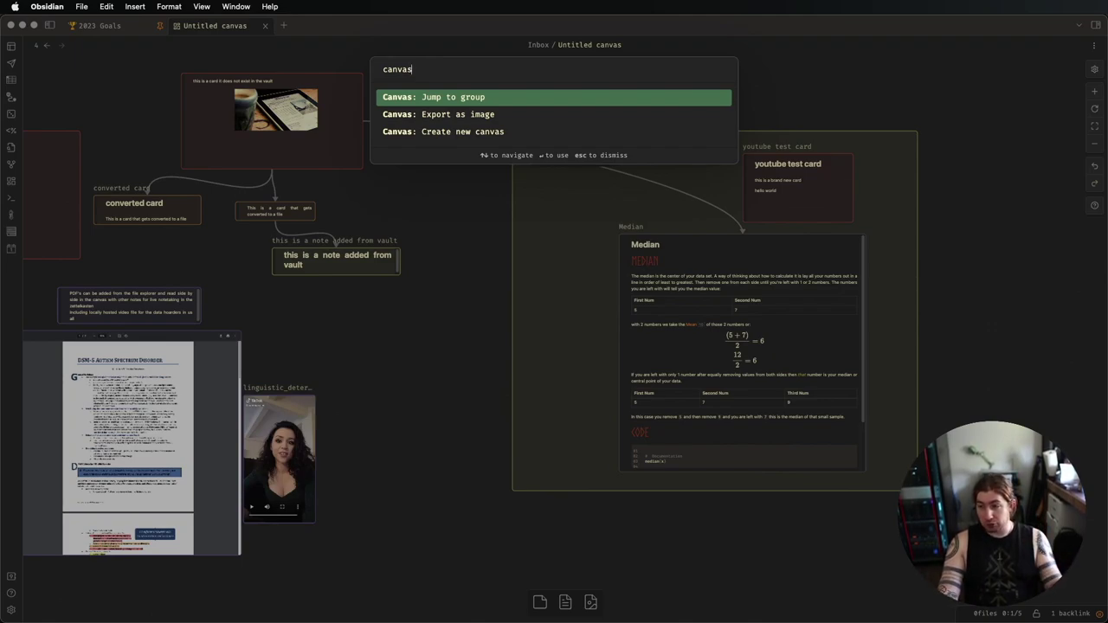
pyautogui.press('Return')
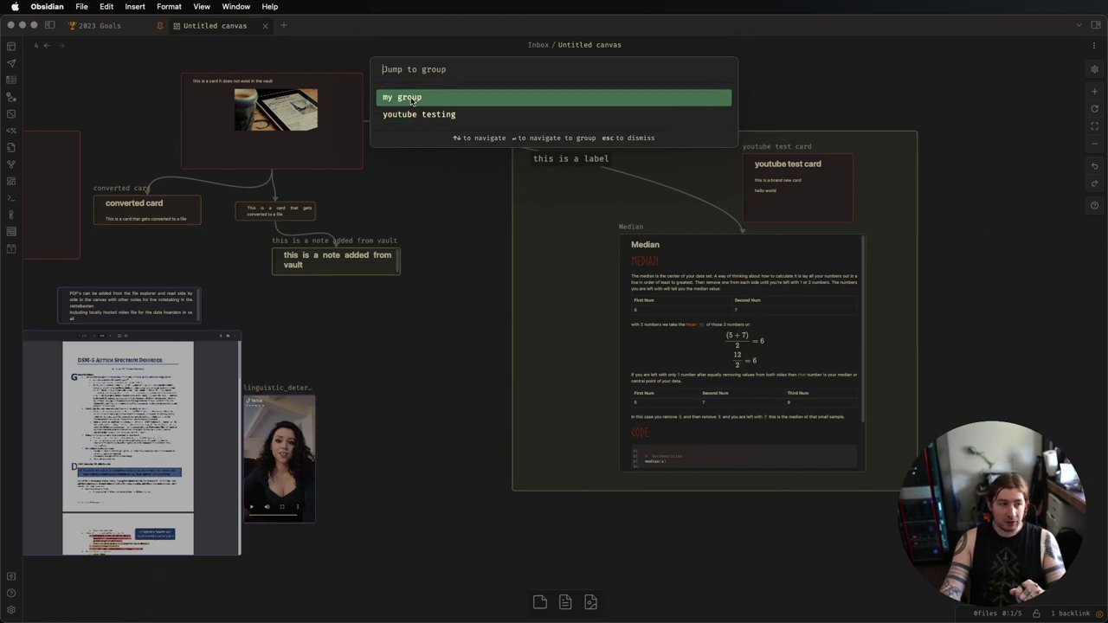
pyautogui.press('Return')
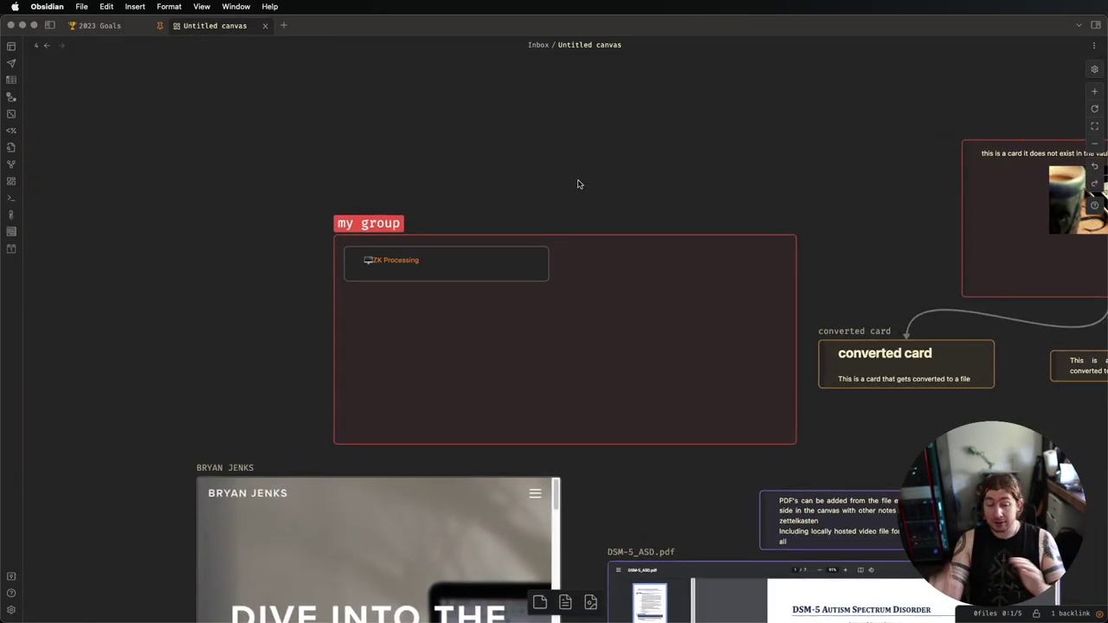
pyautogui.scroll(-3, 579, 184)
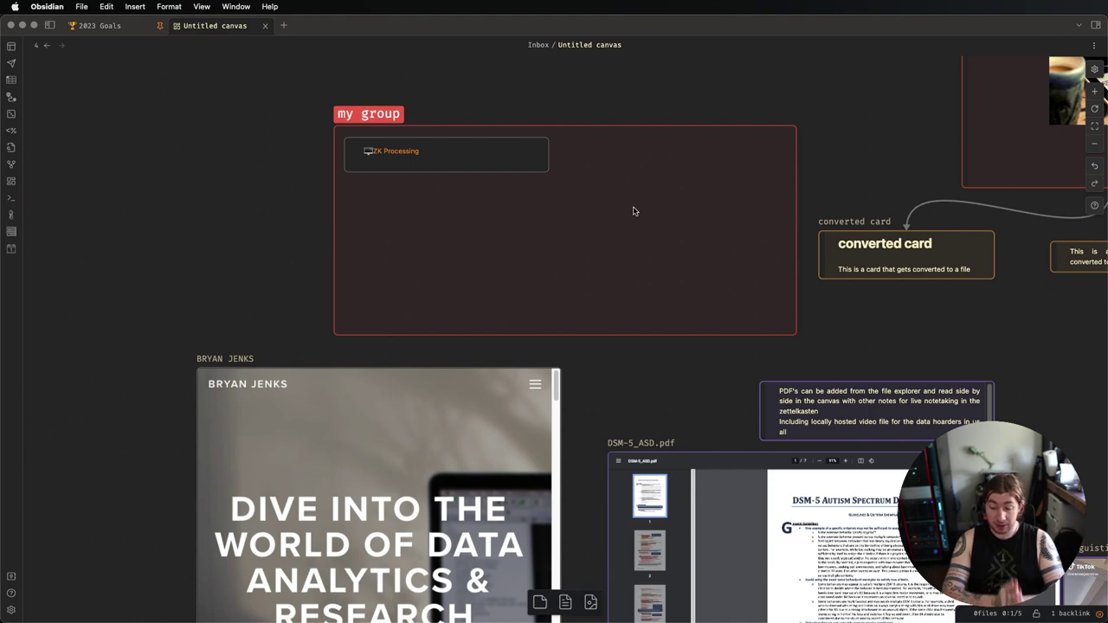
pyautogui.scroll(-2, 736, 173)
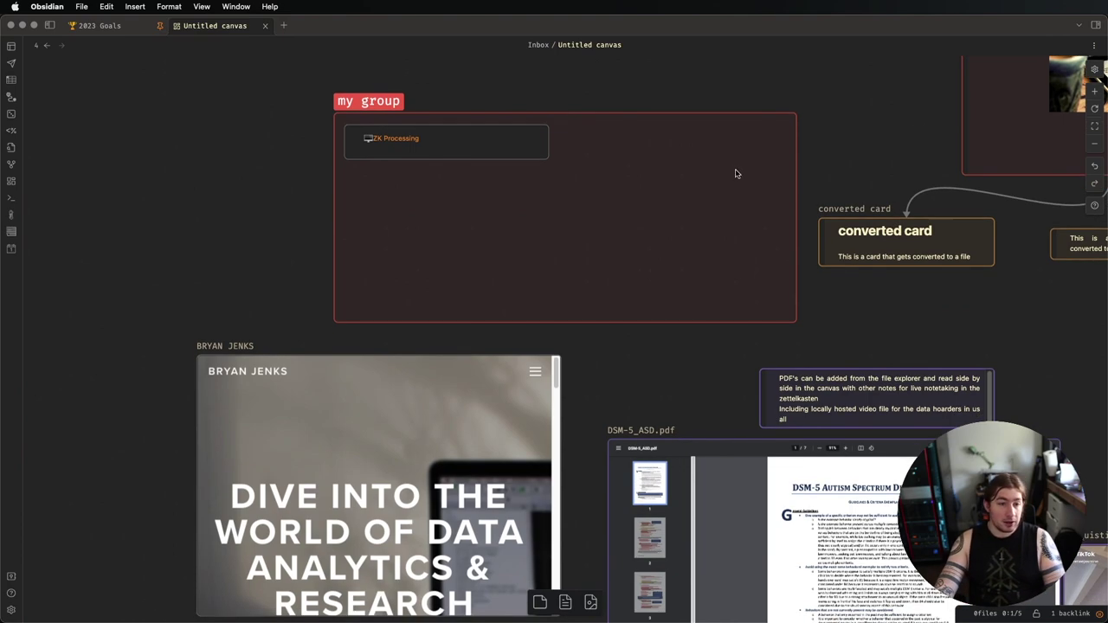
pyautogui.rightClick(942, 349)
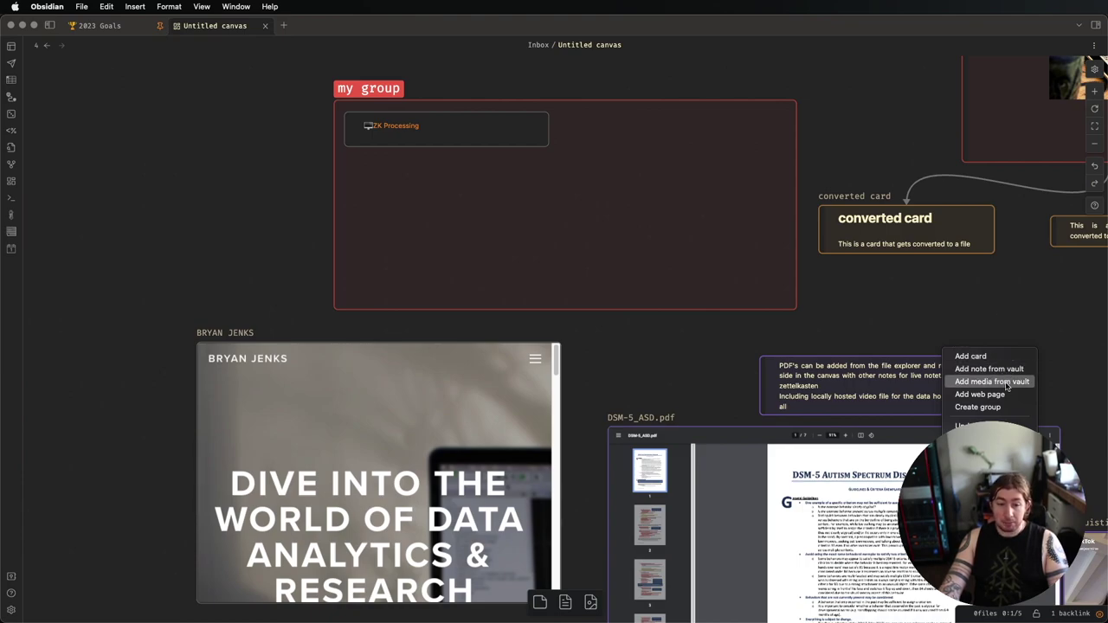
pyautogui.scroll(-1, 1068, 354)
pyautogui.scroll(-5, 1068, 354)
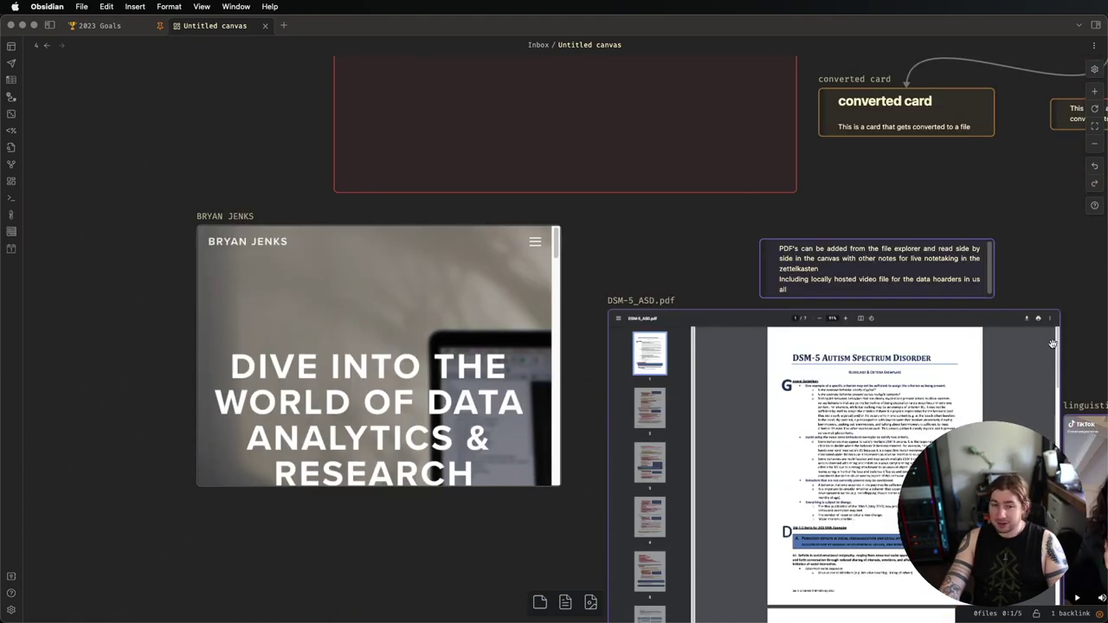
pyautogui.hscroll(10, 1000, 366)
pyautogui.hscroll(3, 942, 349)
pyautogui.scroll(-1, 942, 349)
pyautogui.hscroll(2, 939, 346)
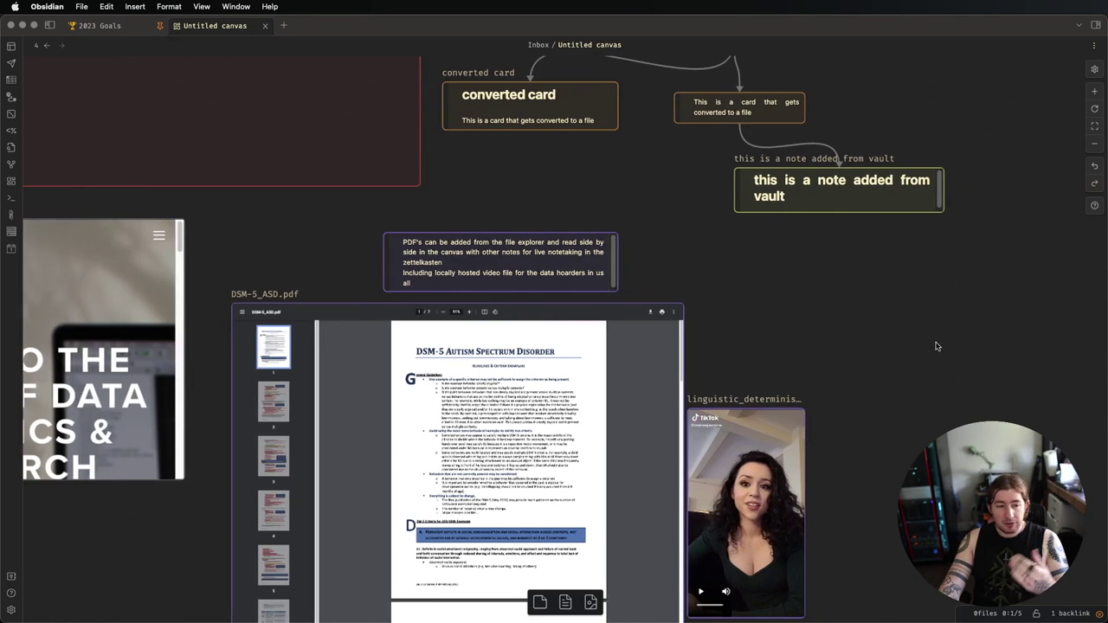
pyautogui.scroll(-2, 950, 366)
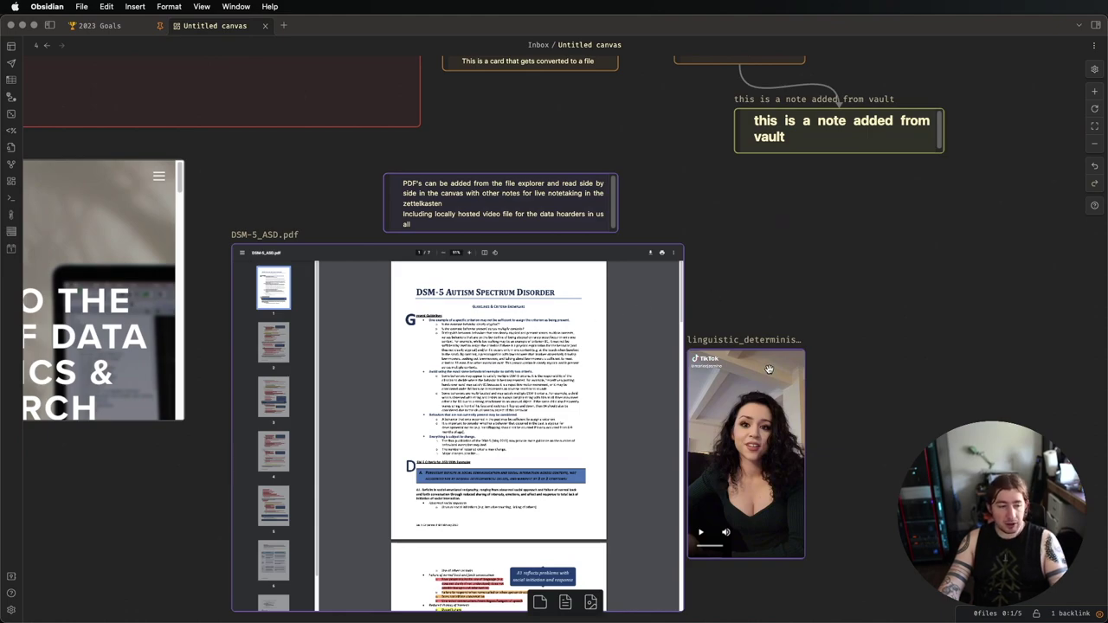
pyautogui.scroll(-1, 766, 367)
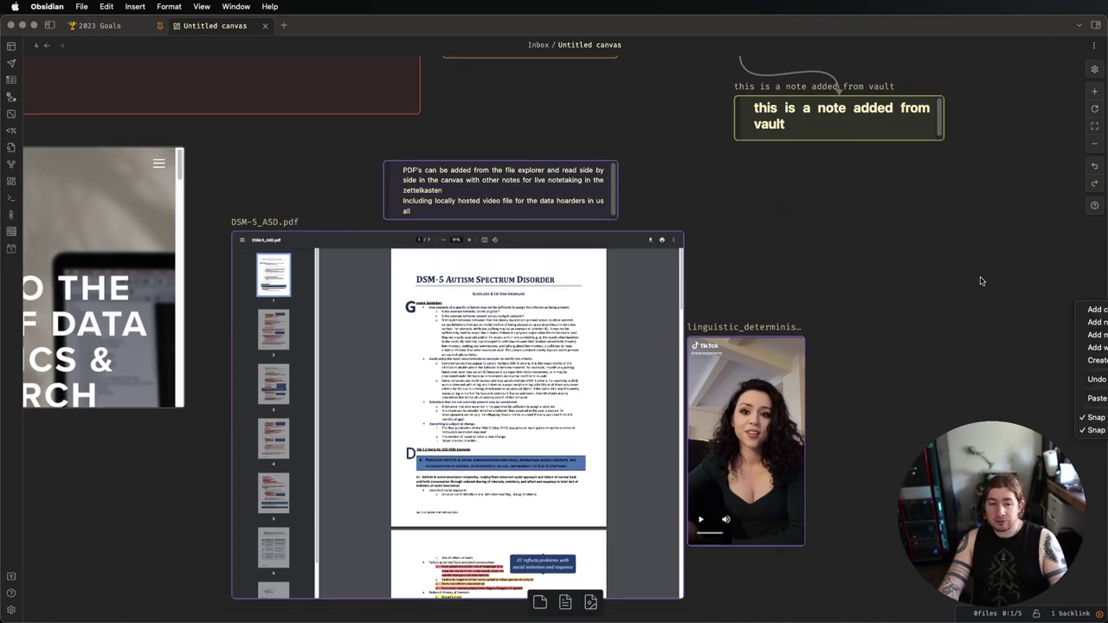
pyautogui.press('super+o')
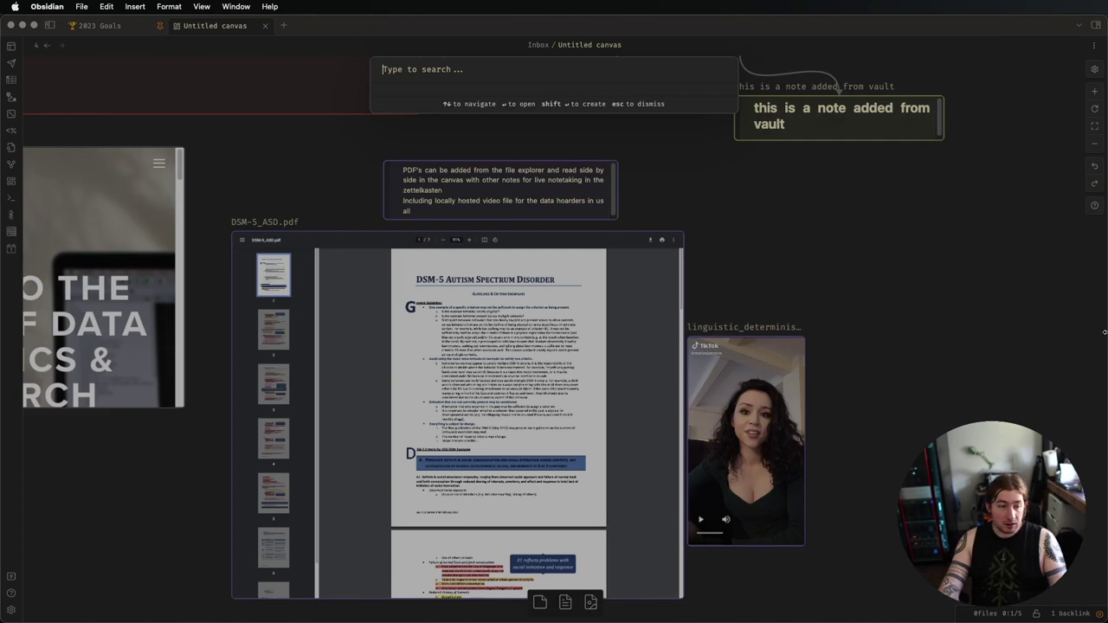
pyautogui.write('dsm')
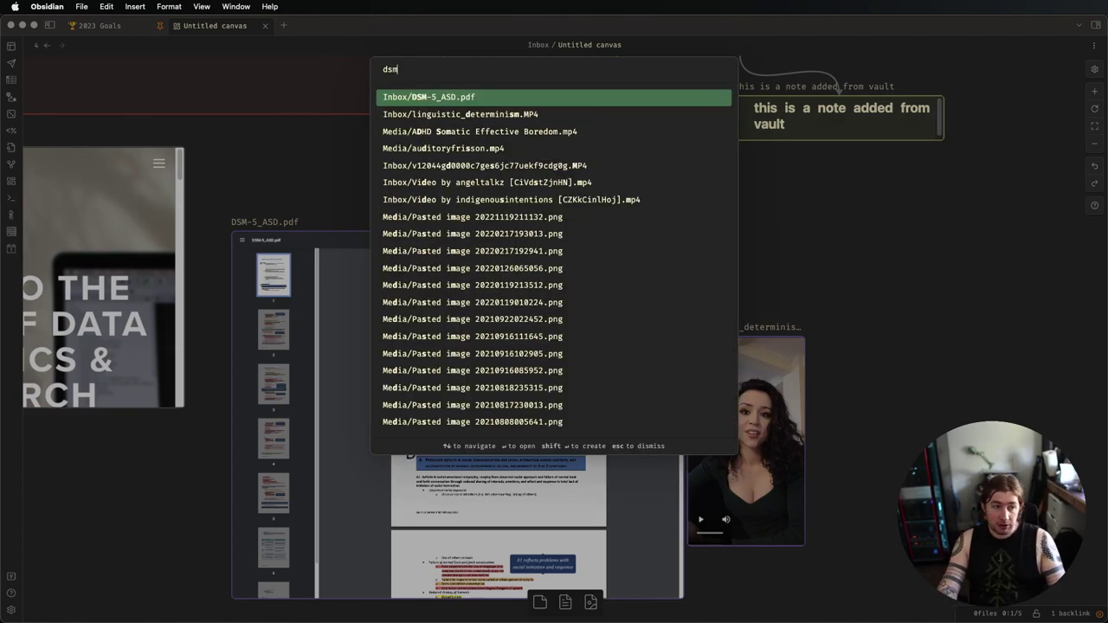
pyautogui.click(557, 102)
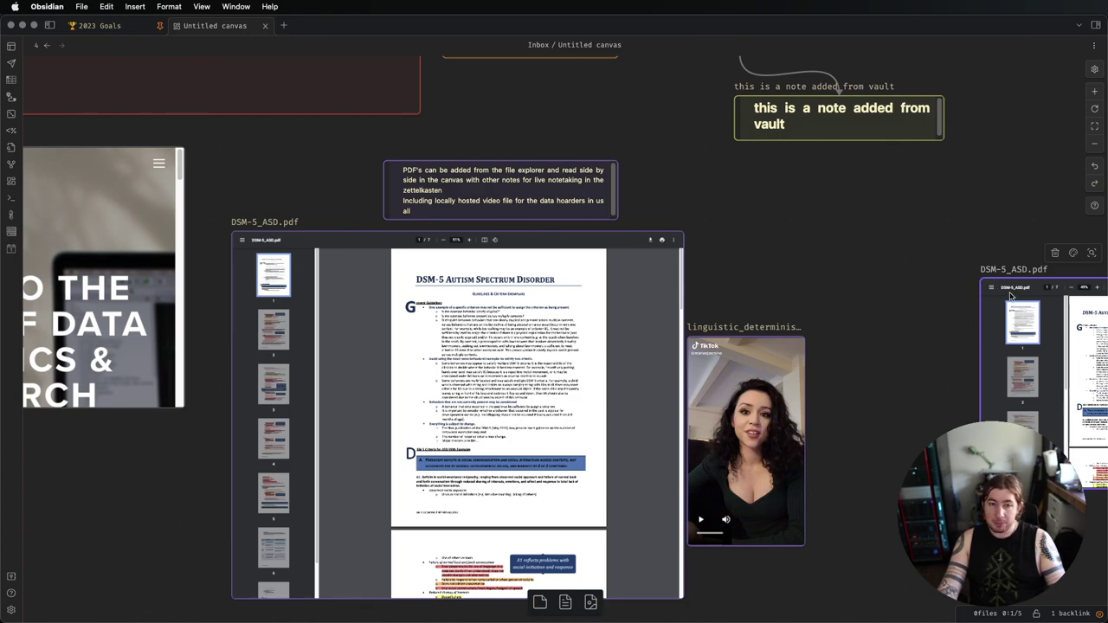
pyautogui.click(1054, 254)
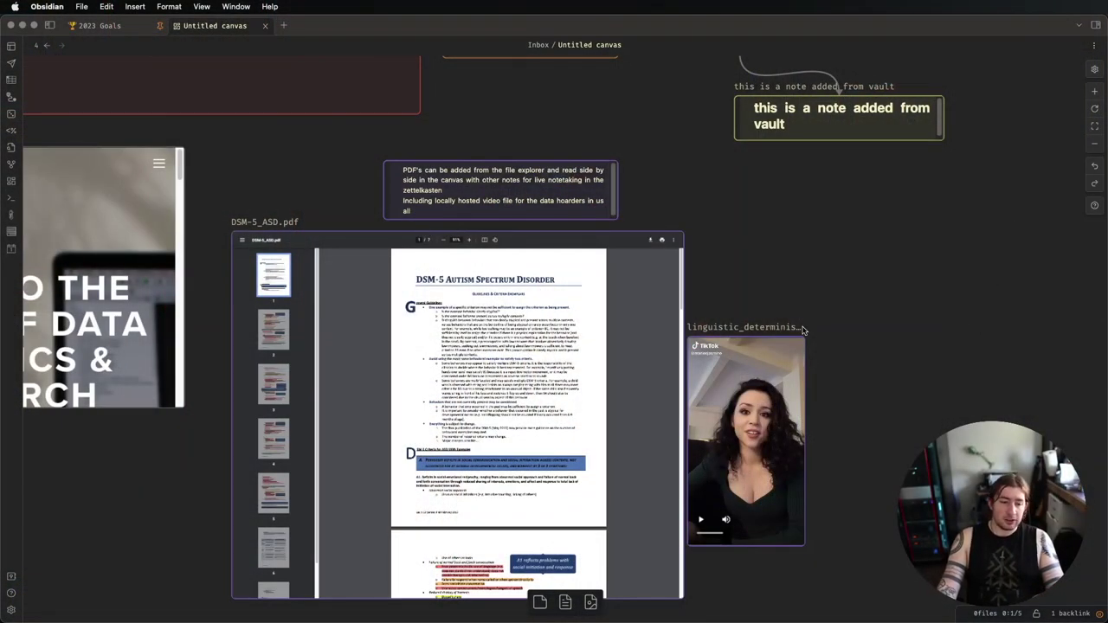
# - Start playing the linguistic_determinism video on the canvas
pyautogui.click(728, 520)
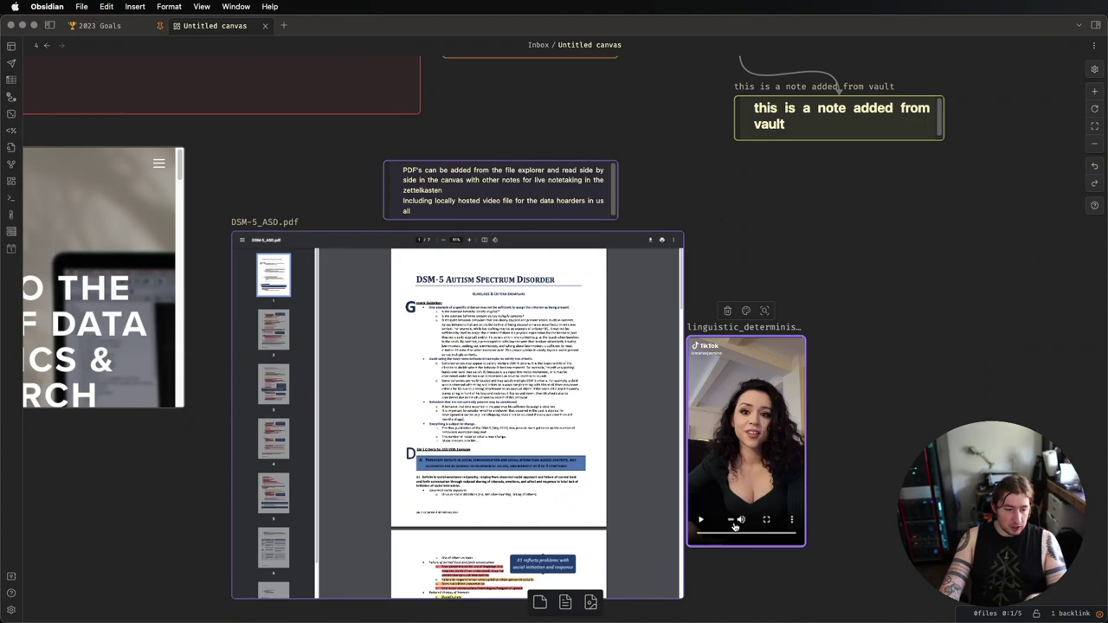
pyautogui.click(696, 520)
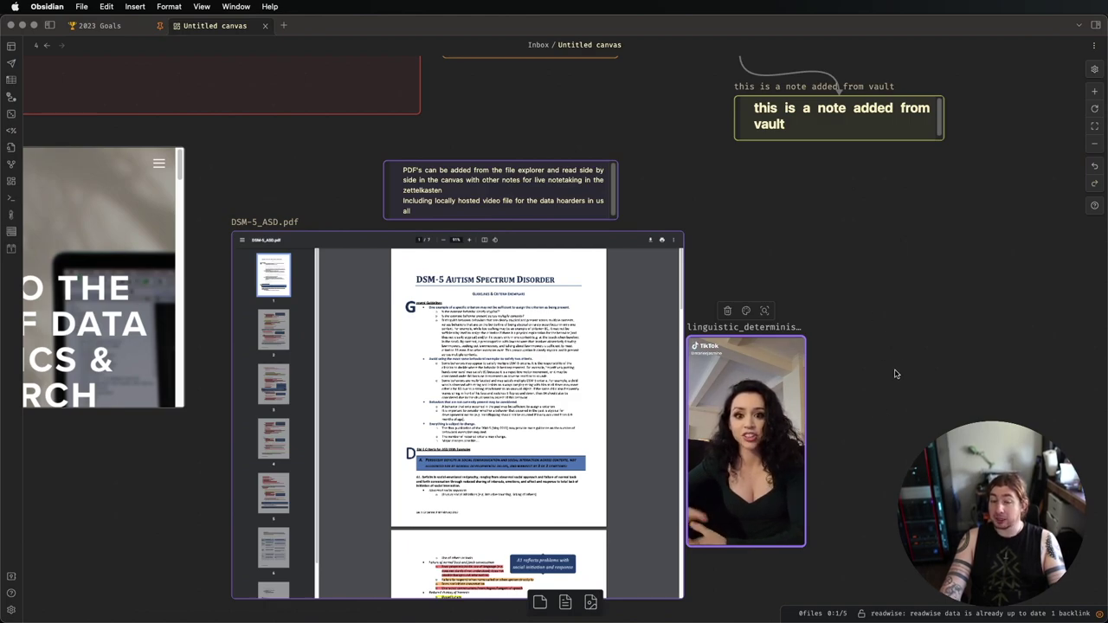
pyautogui.moveTo(753, 455)
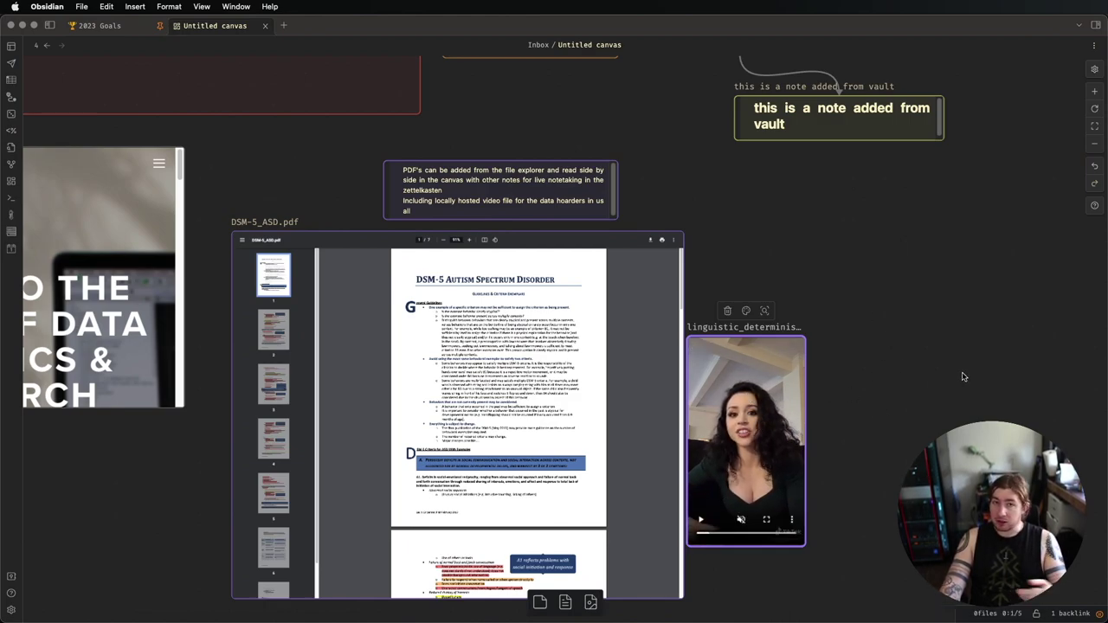
# - Add a text card reading 'dfgsdfg' to the right of the video
pyautogui.click(907, 368)
pyautogui.doubleClick(906, 364)
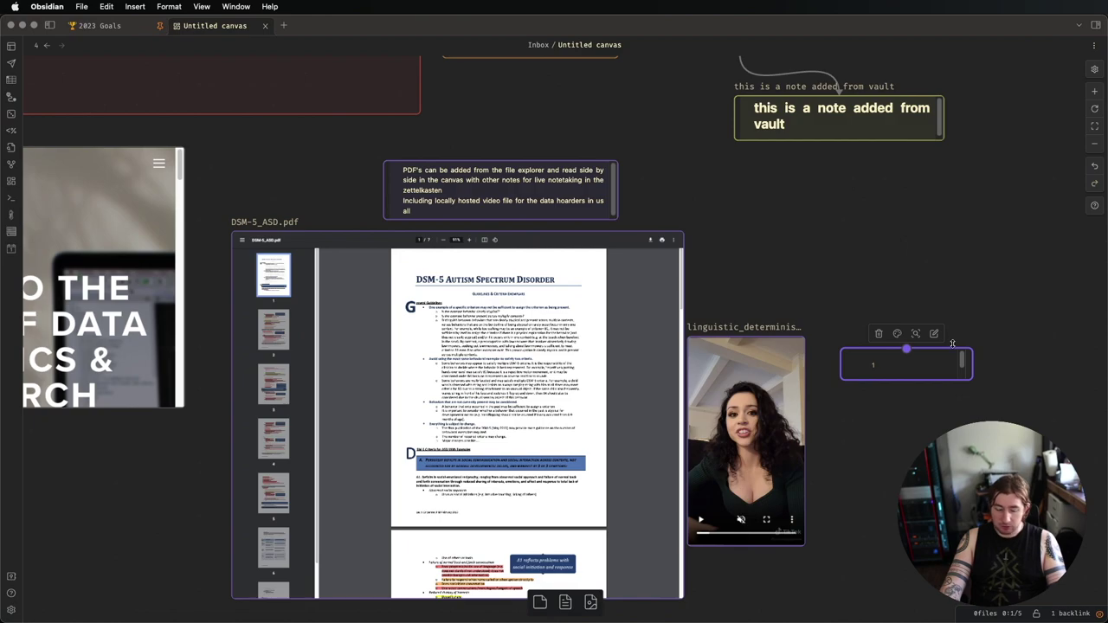
pyautogui.write('dfgsdfg')
pyautogui.click(941, 317)
pyautogui.scroll(3, 898, 494)
pyautogui.scroll(-2, 514, 322)
pyautogui.hscroll(4, 513, 322)
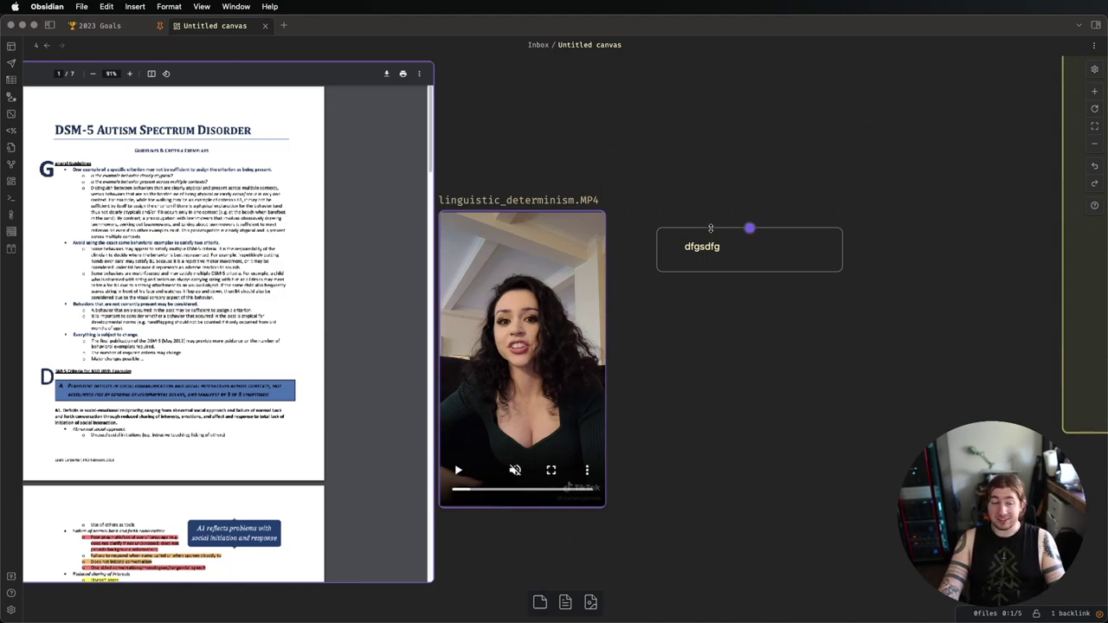
pyautogui.click(729, 255)
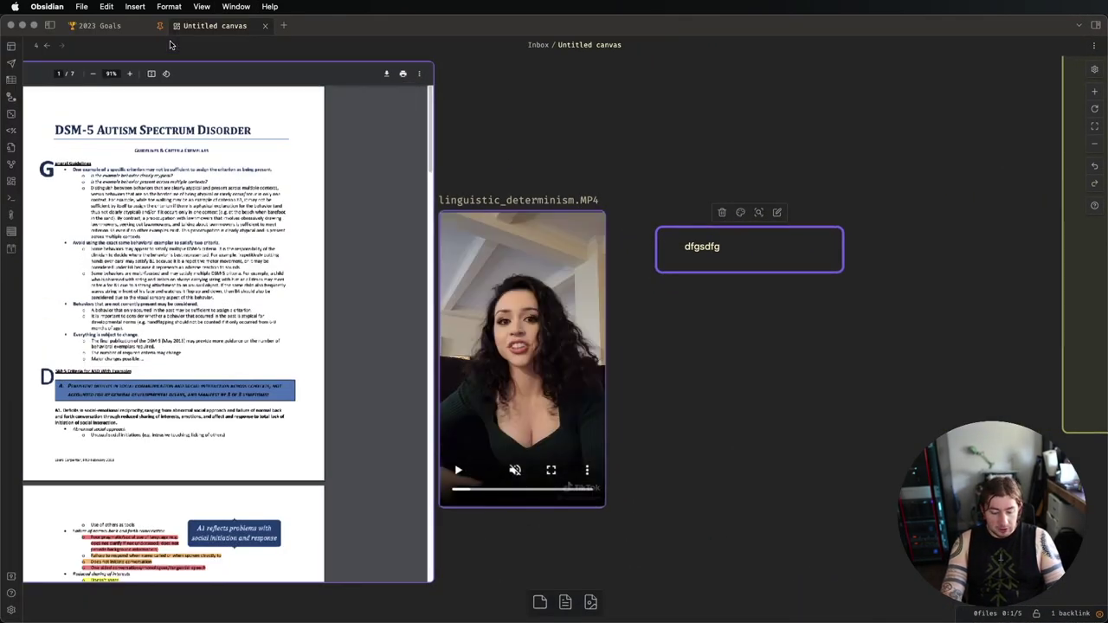
# - Create a '+ Linguistic Determinism' note in a side pane from the video template
pyautogui.press('super+shift+n')
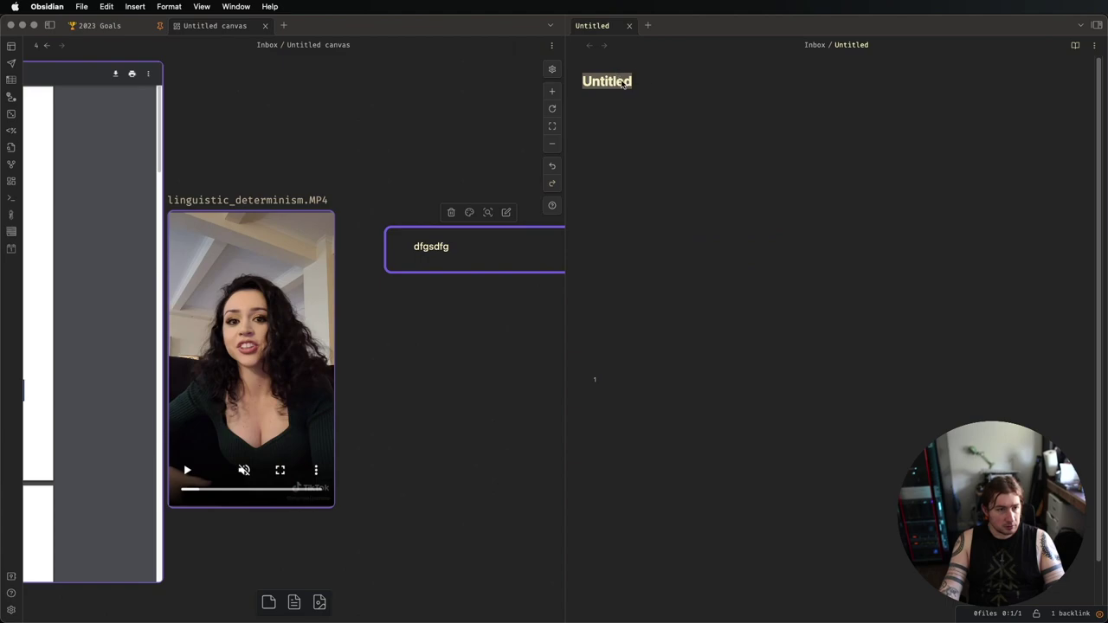
pyautogui.write('+')
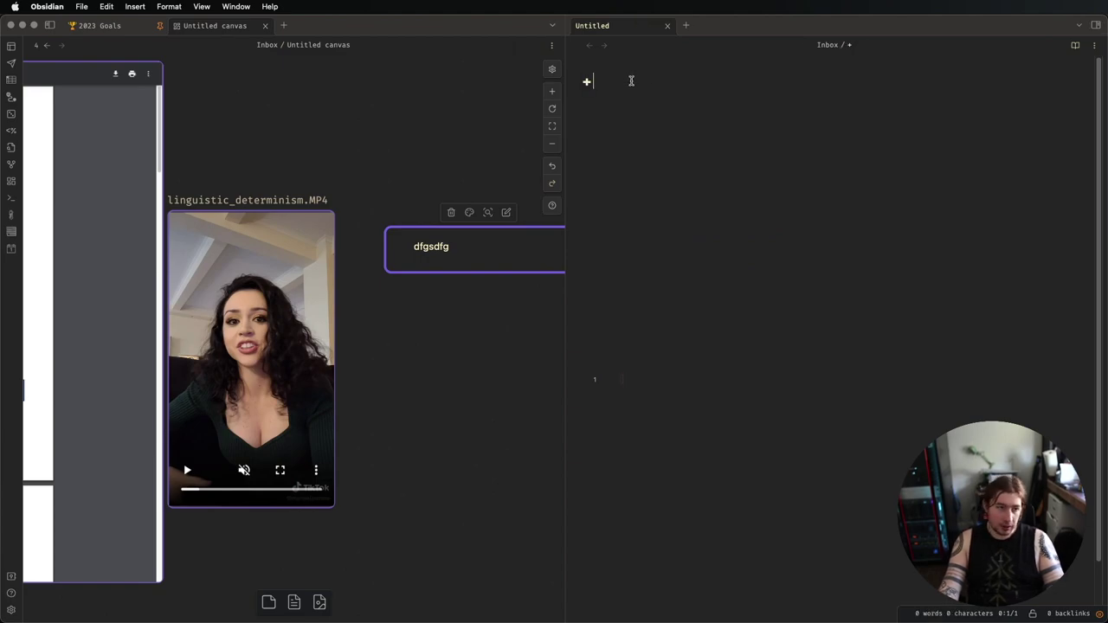
pyautogui.write(' Linguistic Determinism')
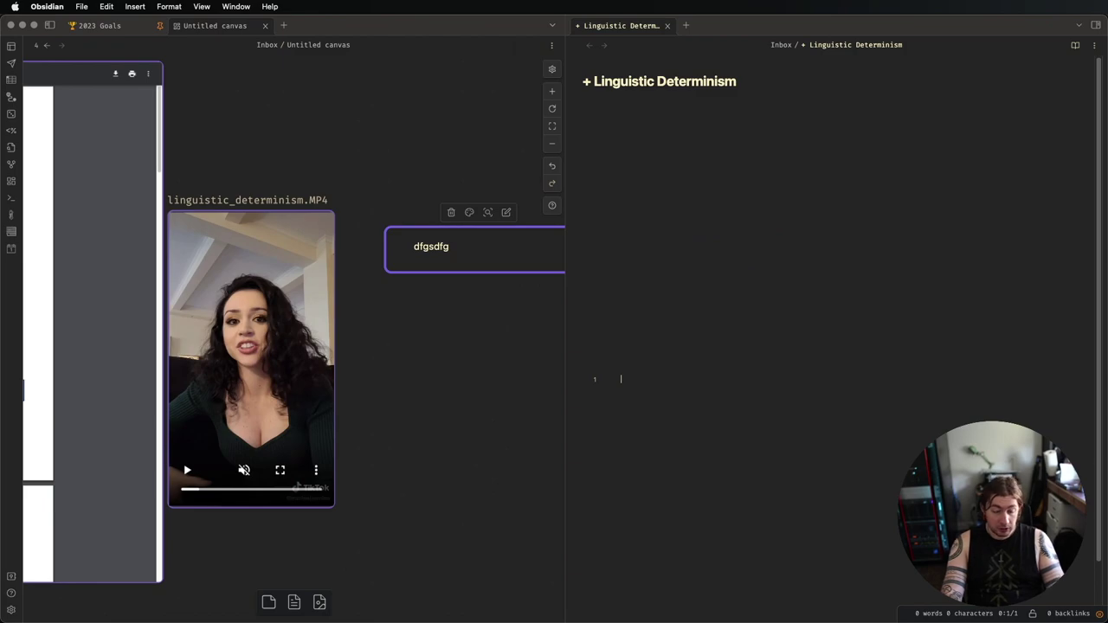
pyautogui.hotkey('alt', 'e')
pyautogui.write('vide')
pyautogui.press('Return')
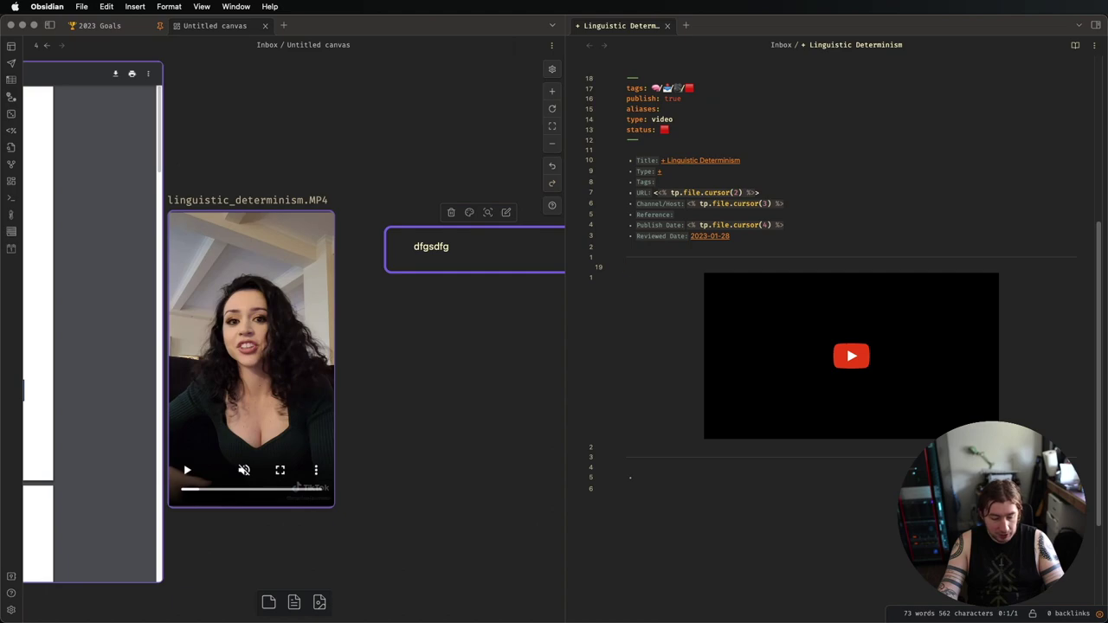
# - Remove the YouTube embed and template placeholders from the note, then show the file explorer
pyautogui.press('super+z')
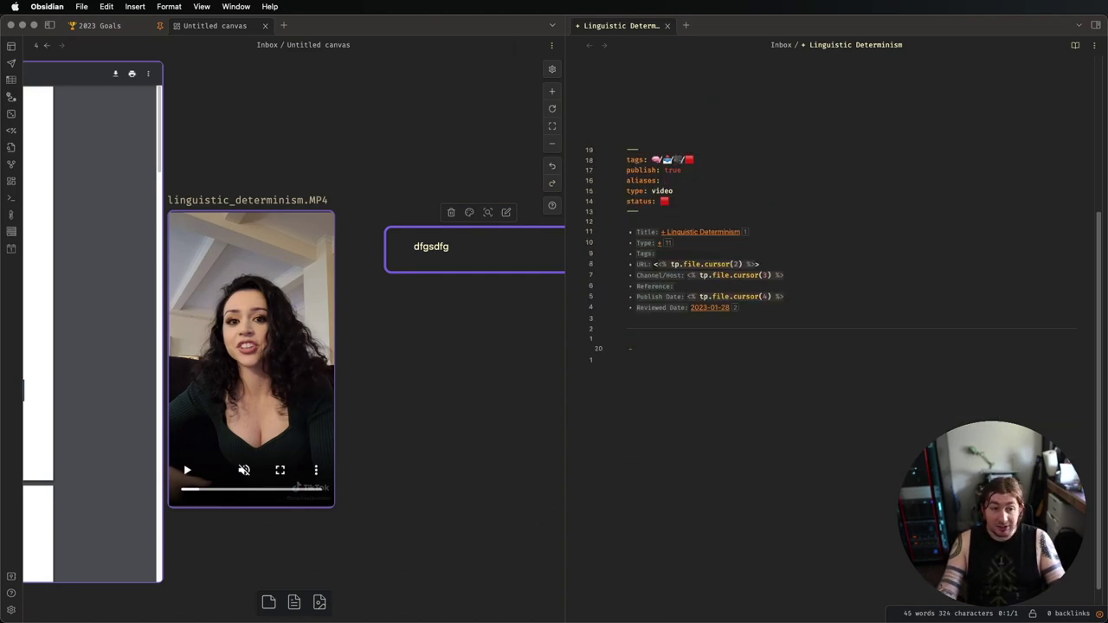
pyautogui.hotkey('alt', 'Tab')
pyautogui.click(729, 420)
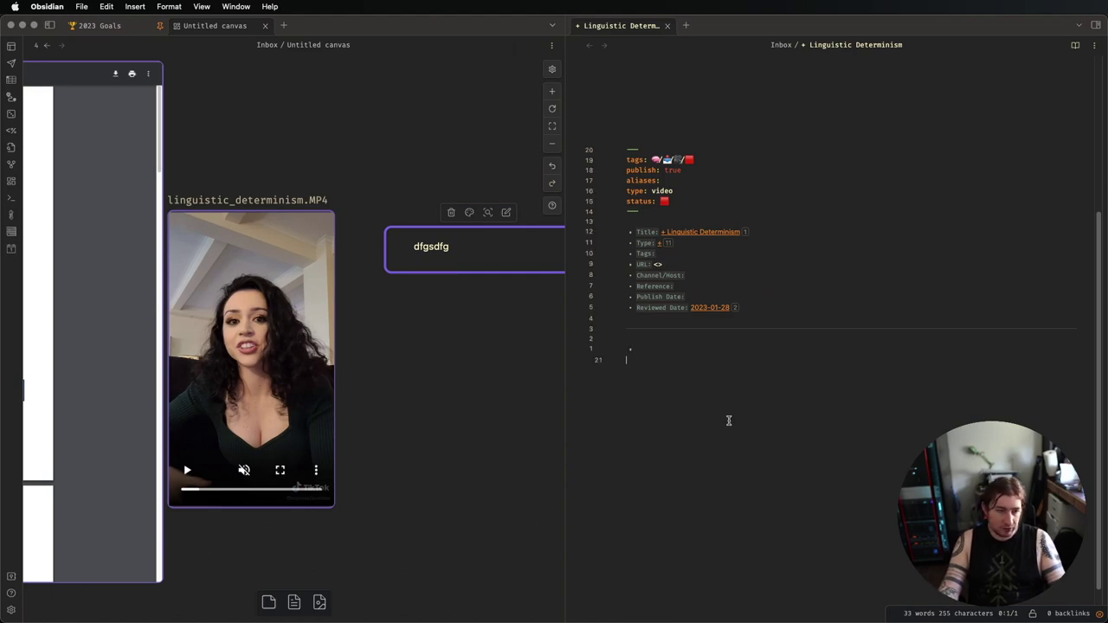
pyautogui.click(13, 47)
pyautogui.press('Escape')
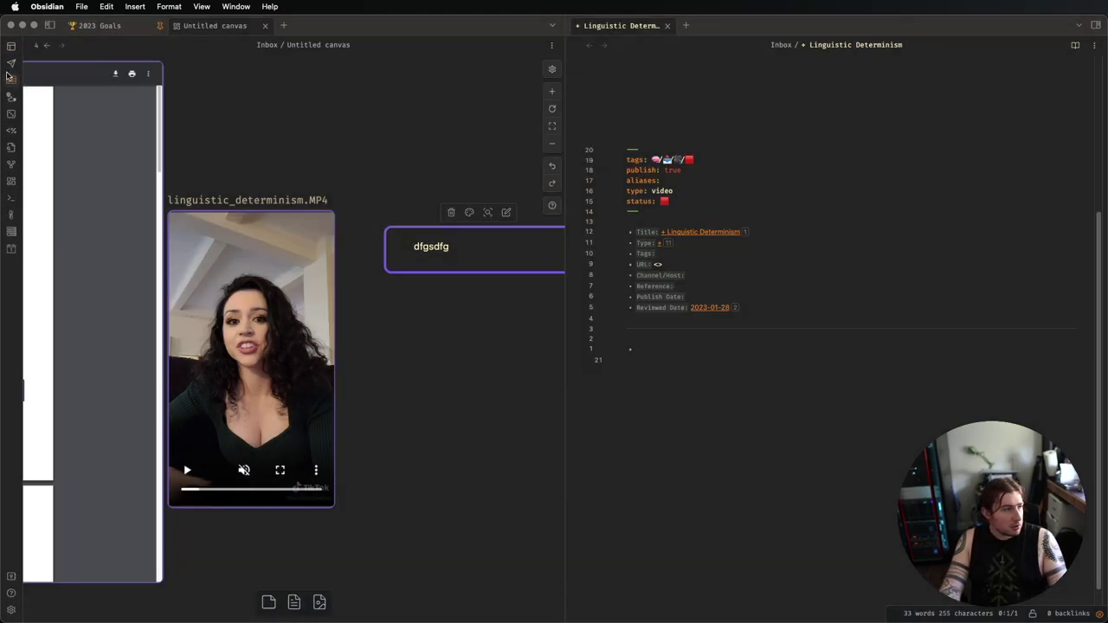
pyautogui.click(50, 25)
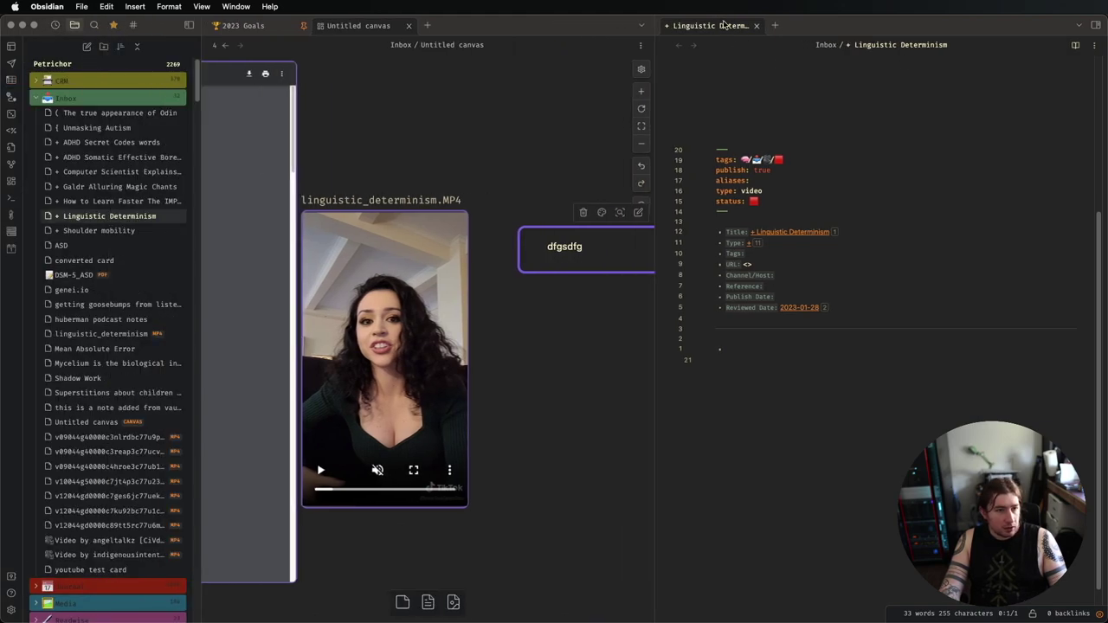
# - Replace the dfgsdfg card with a + Linguistic Determinism note card beside the video
pyautogui.press('super+w')
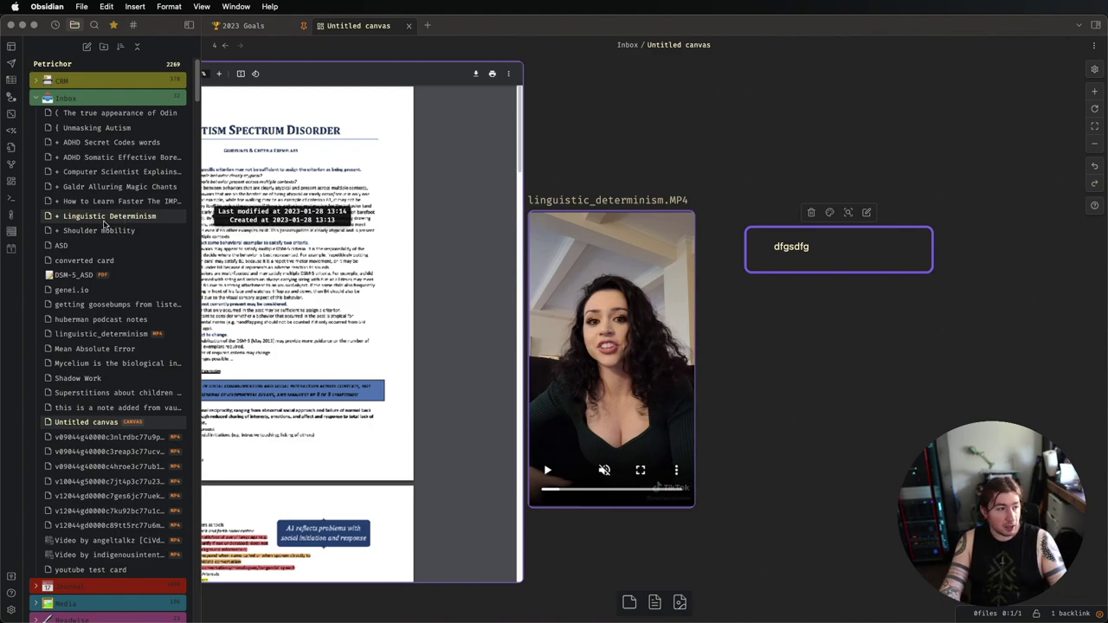
pyautogui.moveTo(89, 222); pyautogui.dragTo(814, 300)
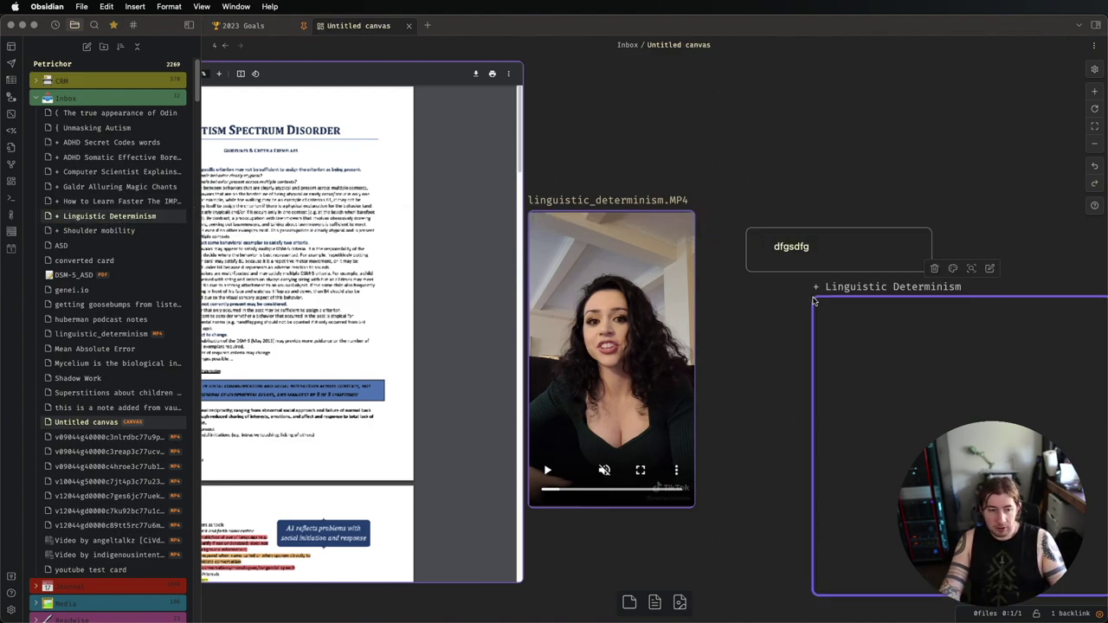
pyautogui.click(809, 246)
pyautogui.press('BackSpace')
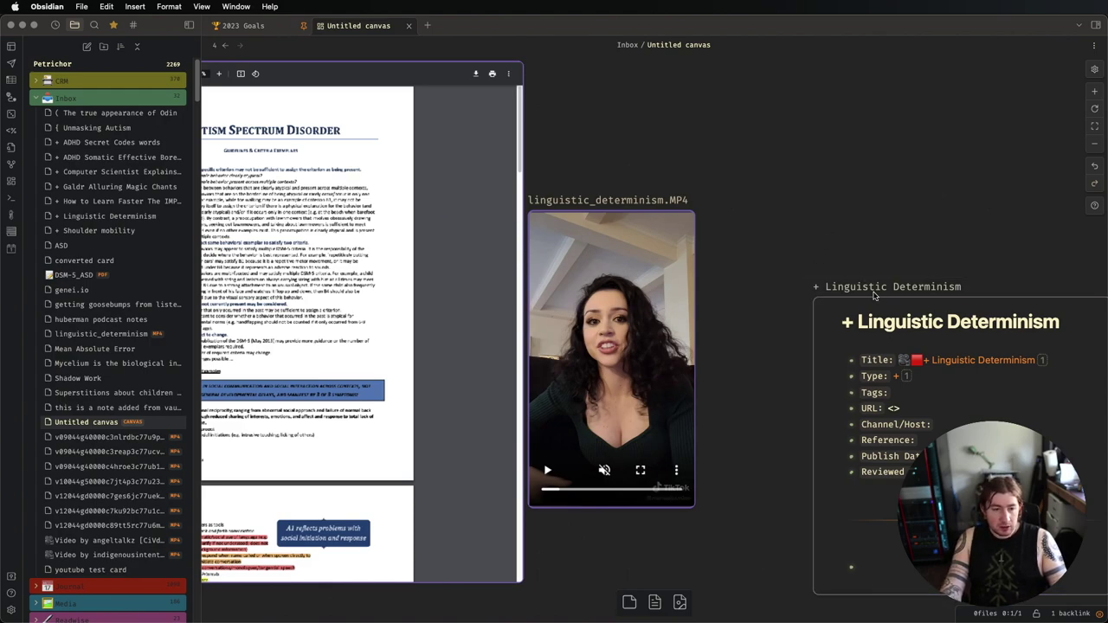
pyautogui.moveTo(875, 296); pyautogui.dragTo(838, 225)
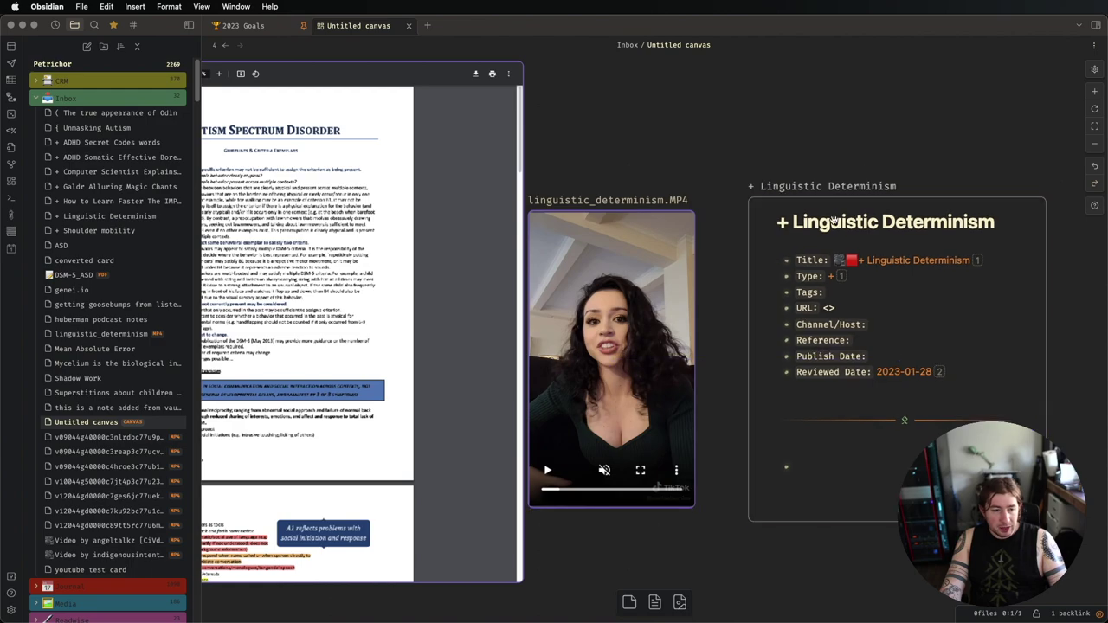
# - Hide the sidebar, play the video, and open the Linguistic Determinism card for editing
pyautogui.click(189, 24)
pyautogui.click(458, 470)
pyautogui.click(459, 471)
pyautogui.click(811, 389)
pyautogui.click(812, 388)
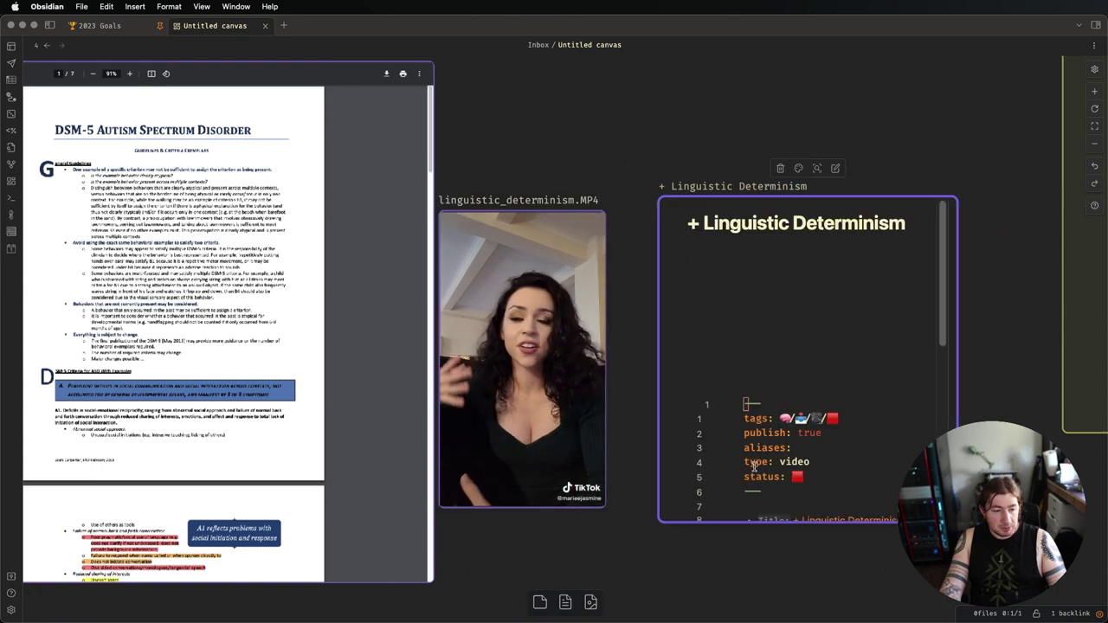
pyautogui.scroll(-4, 811, 389)
# - Add the bullet 'taking notes on the video as it plays' and a line 'dsfgkjsdflkgjsldfk'
pyautogui.click(750, 347)
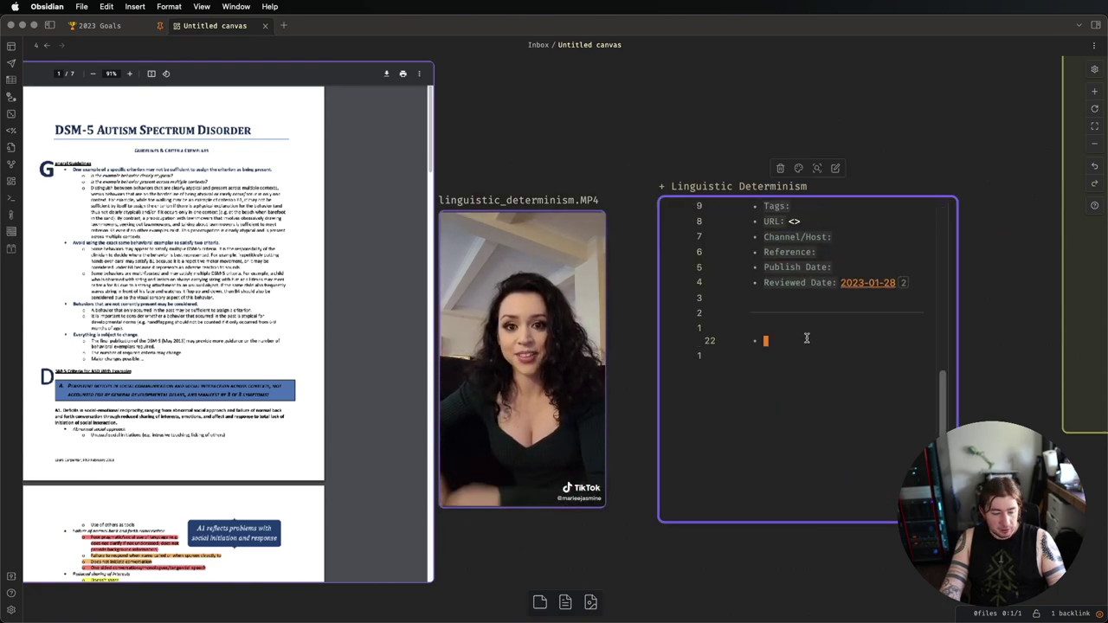
pyautogui.write('taking not')
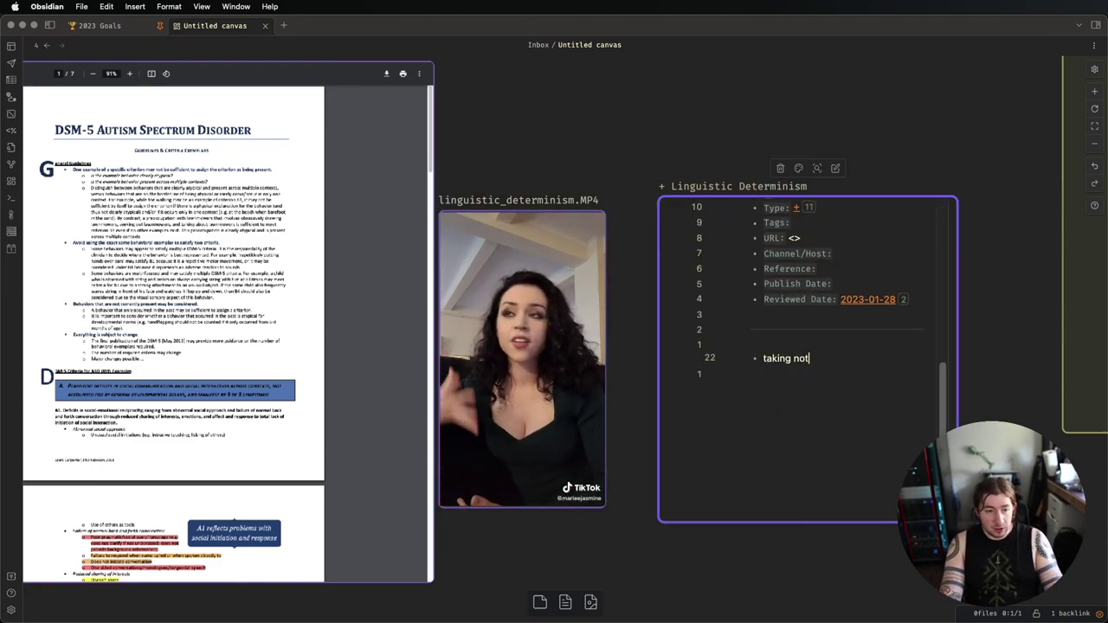
pyautogui.write('es on the video')
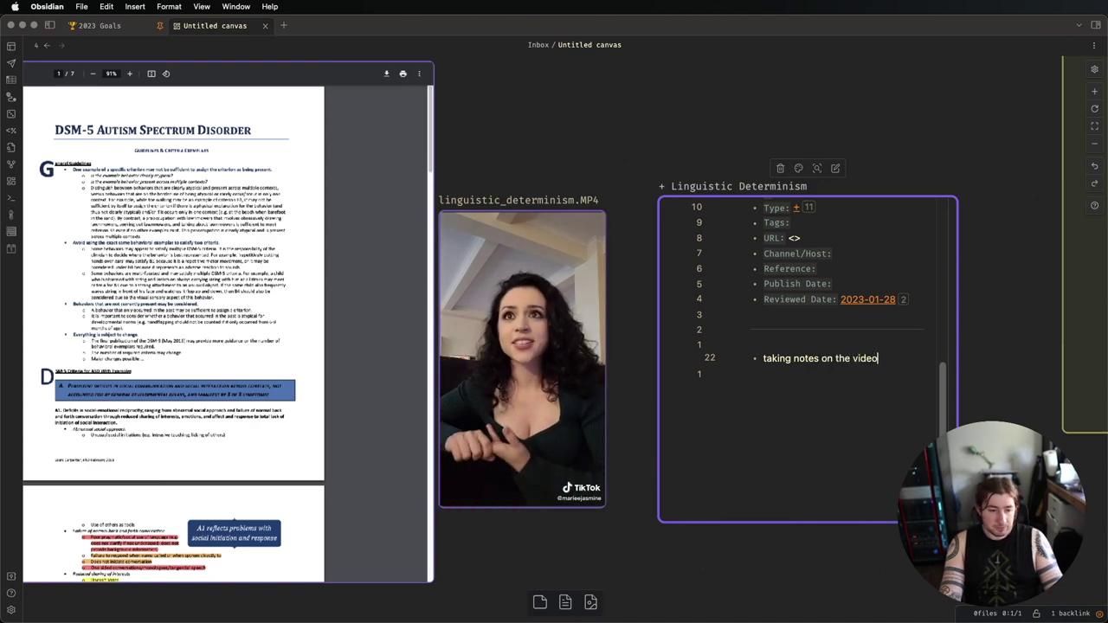
pyautogui.write(' as it plays')
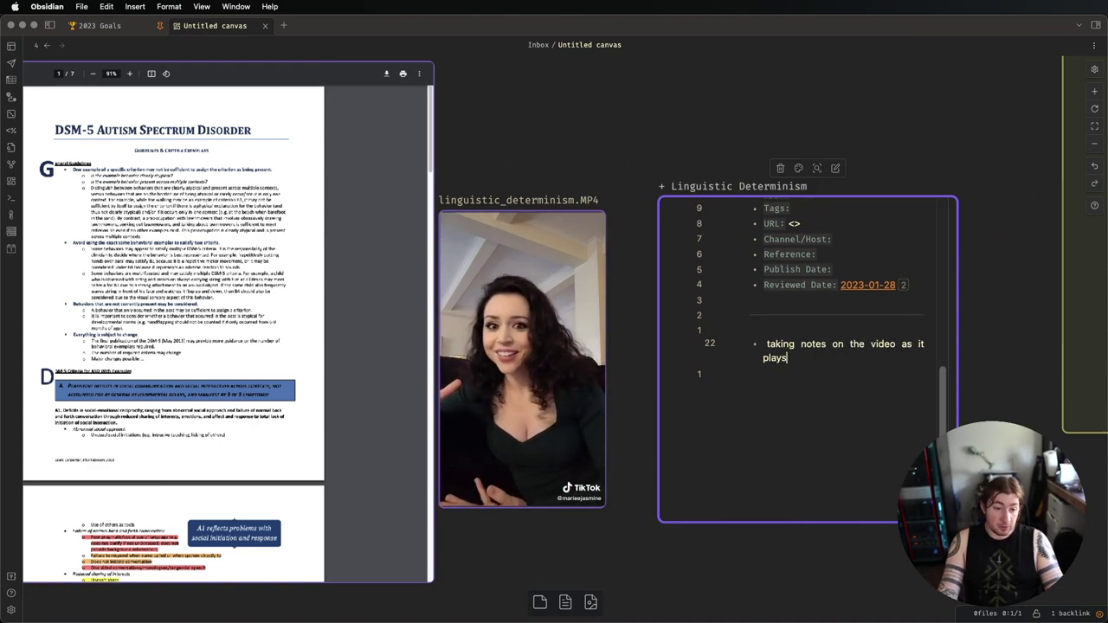
pyautogui.click(585, 374)
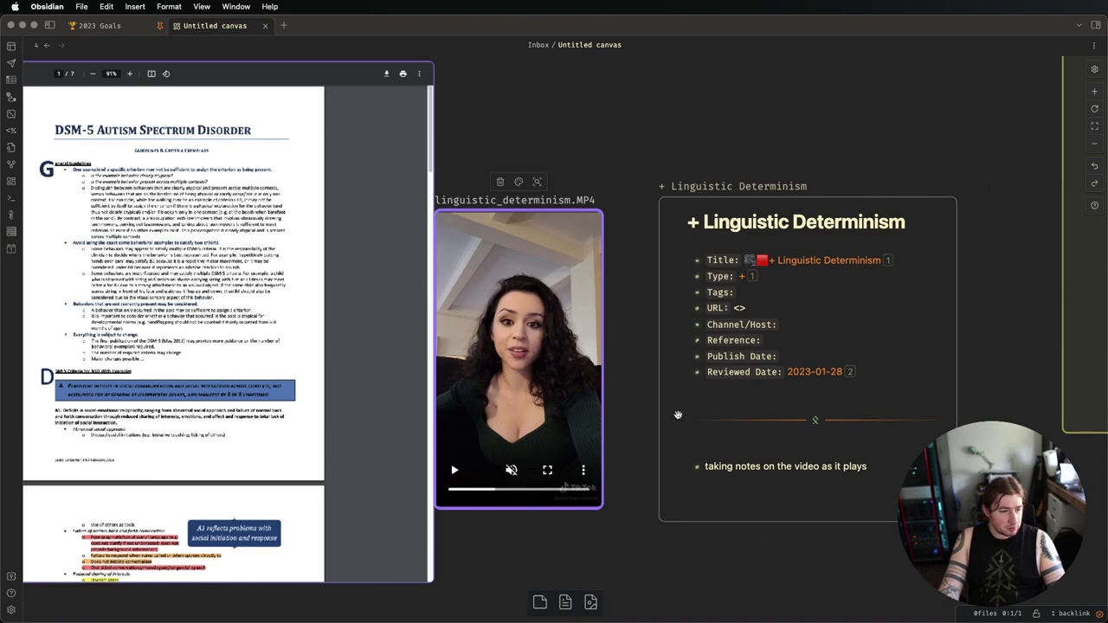
pyautogui.click(880, 381)
pyautogui.click(878, 471)
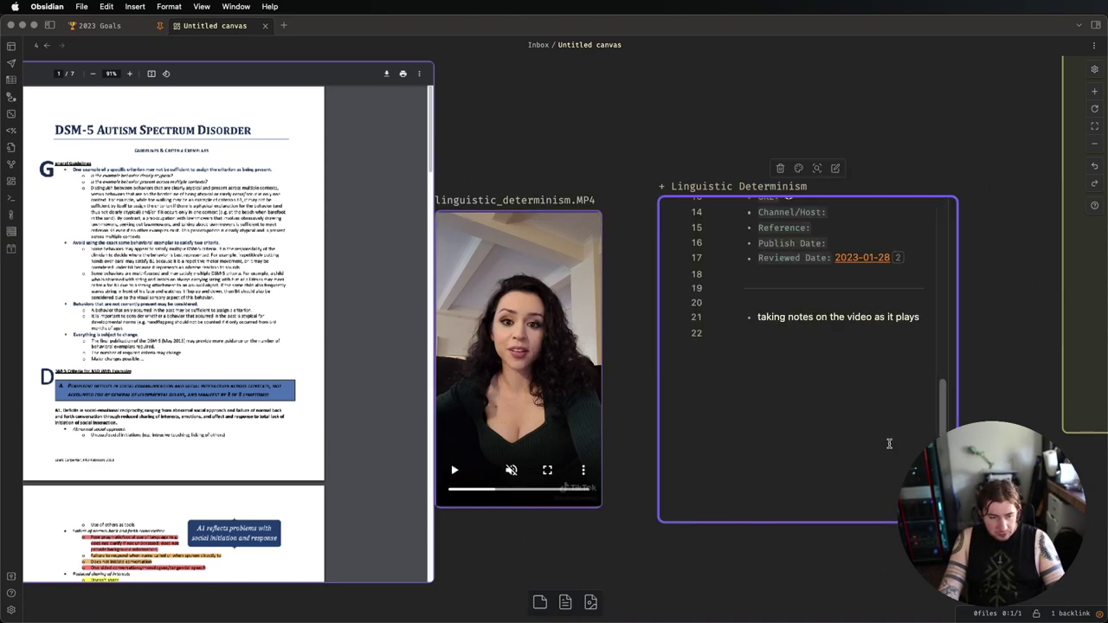
pyautogui.press('Return')
pyautogui.write('dsfgkjsdflkgjsldfkj')
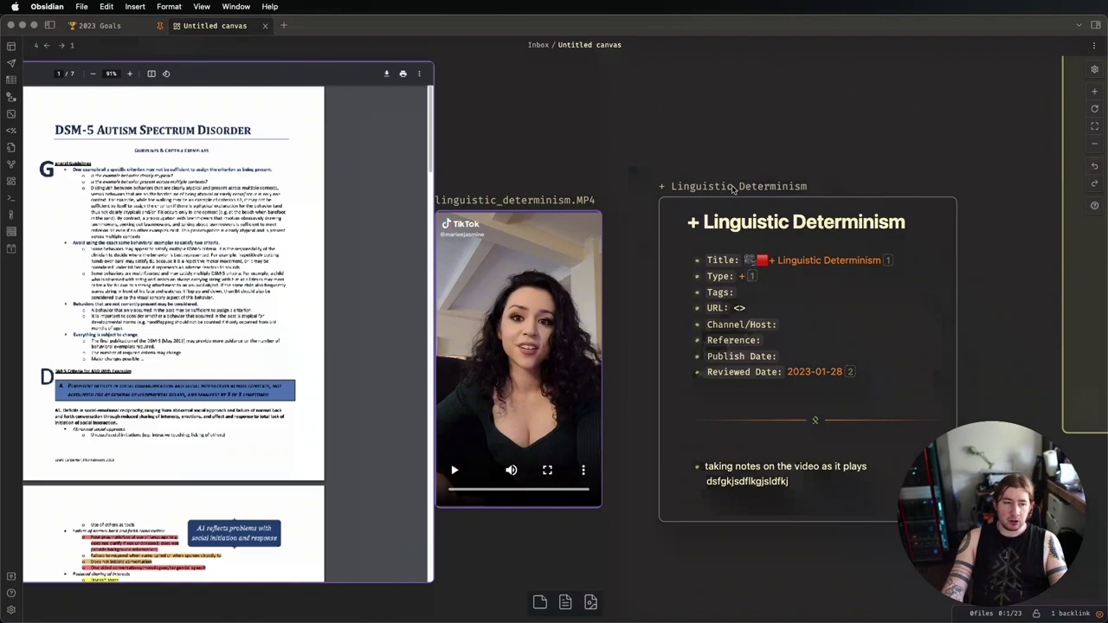
# - Open the Linguistic Determinism note in full, scroll through its frontmatter, then go back to the Untitled canvas
pyautogui.click(713, 187)
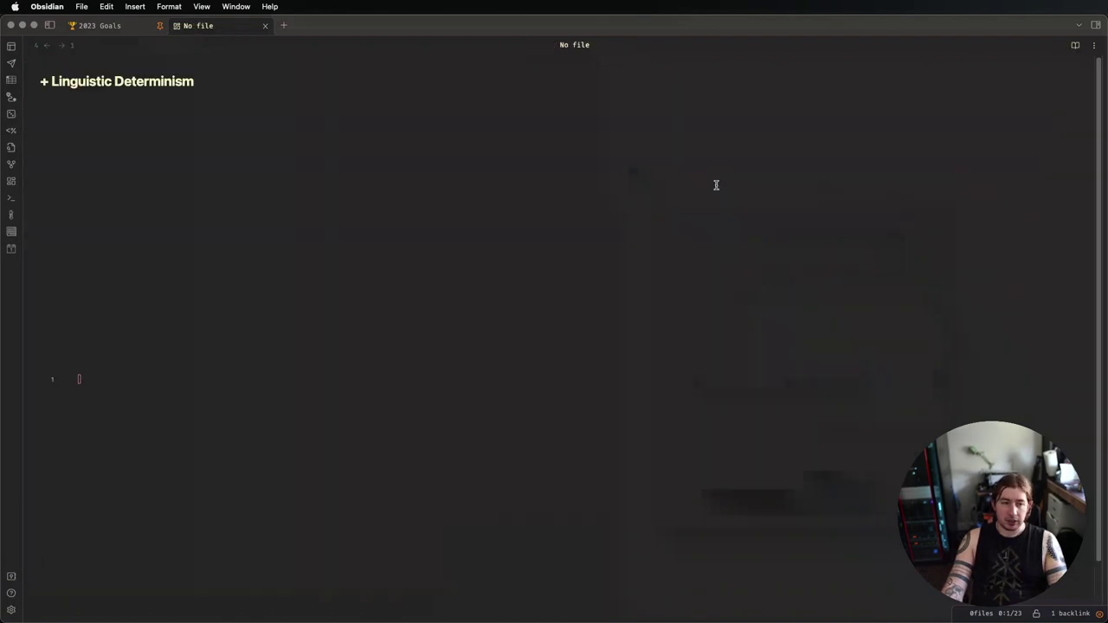
pyautogui.click(715, 186)
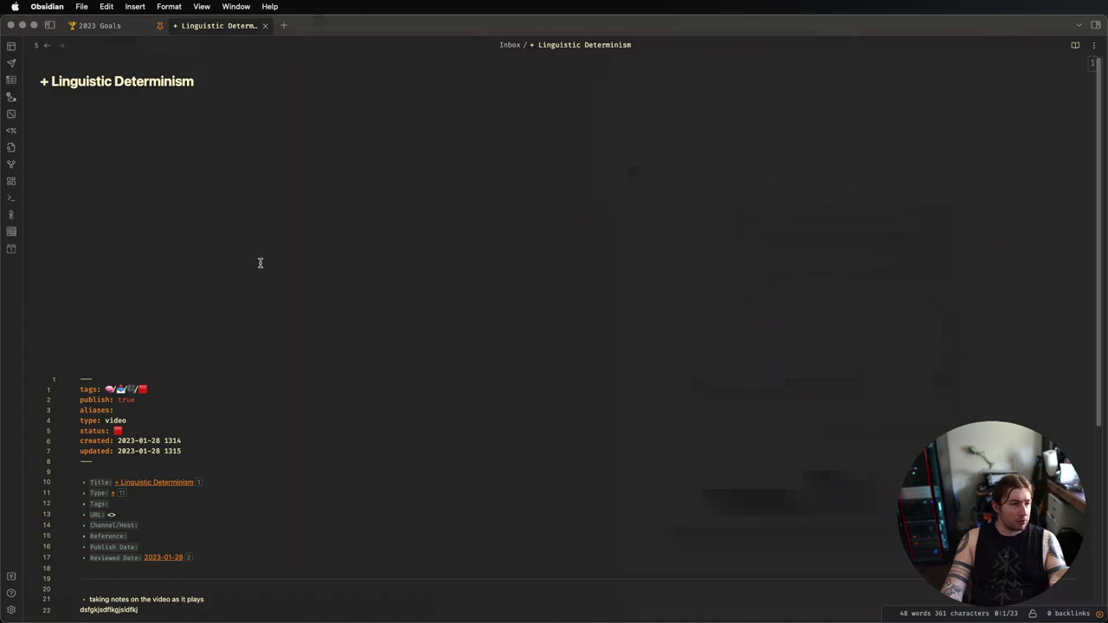
pyautogui.scroll(-5, 174, 280)
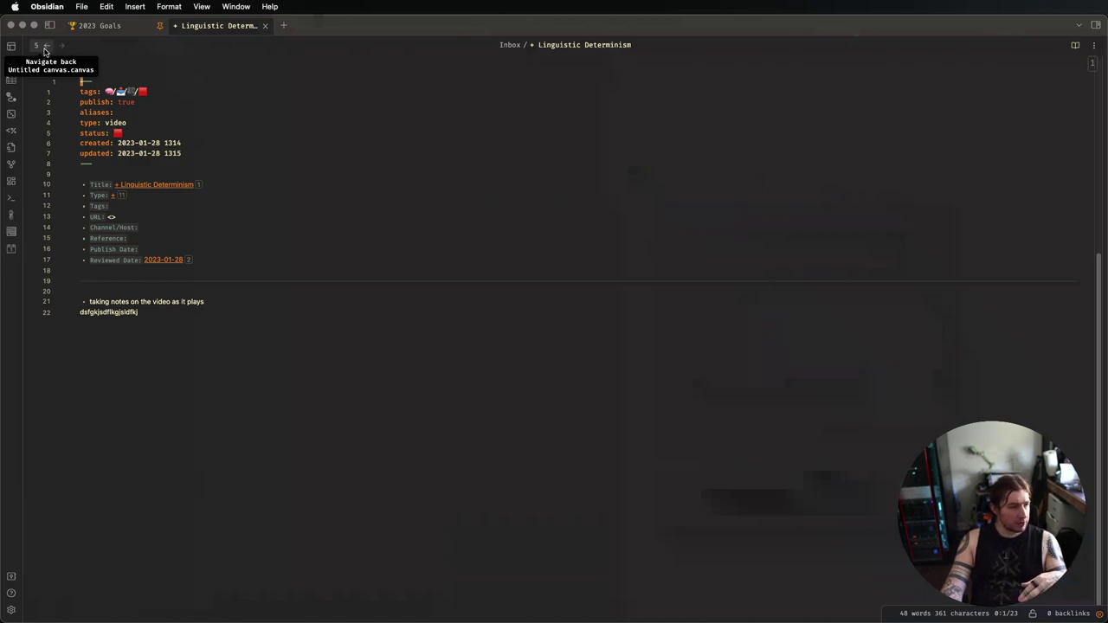
pyautogui.click(45, 49)
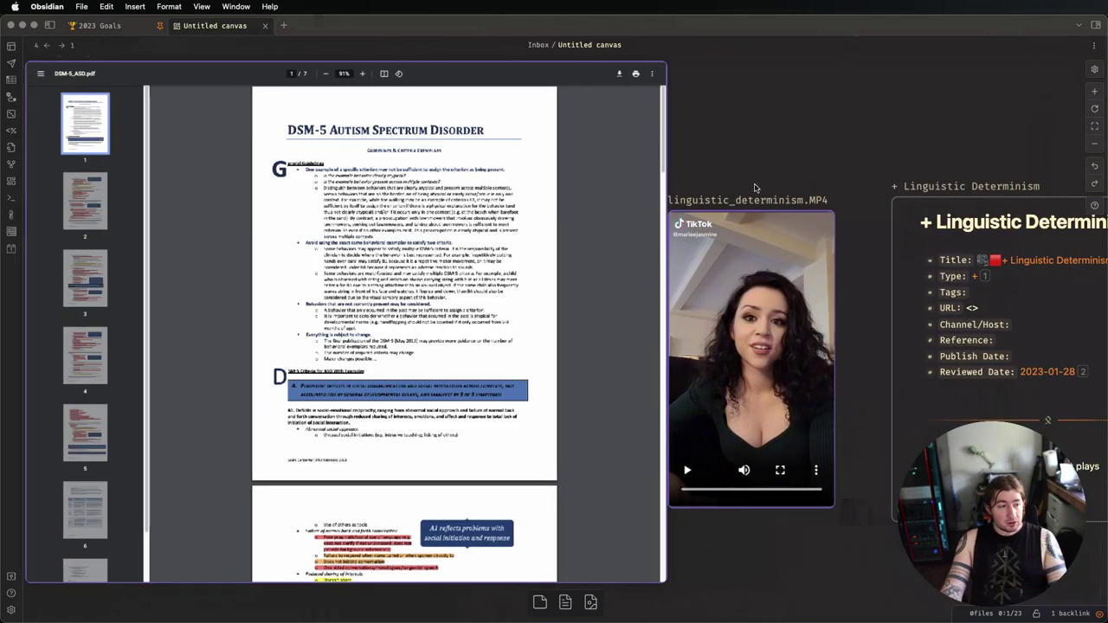
# - Pan left to the embedded website card, select it, and scroll the creator's homepage down to its footer
pyautogui.hscroll(-5, 754, 187)
pyautogui.scroll(3, 628, 314)
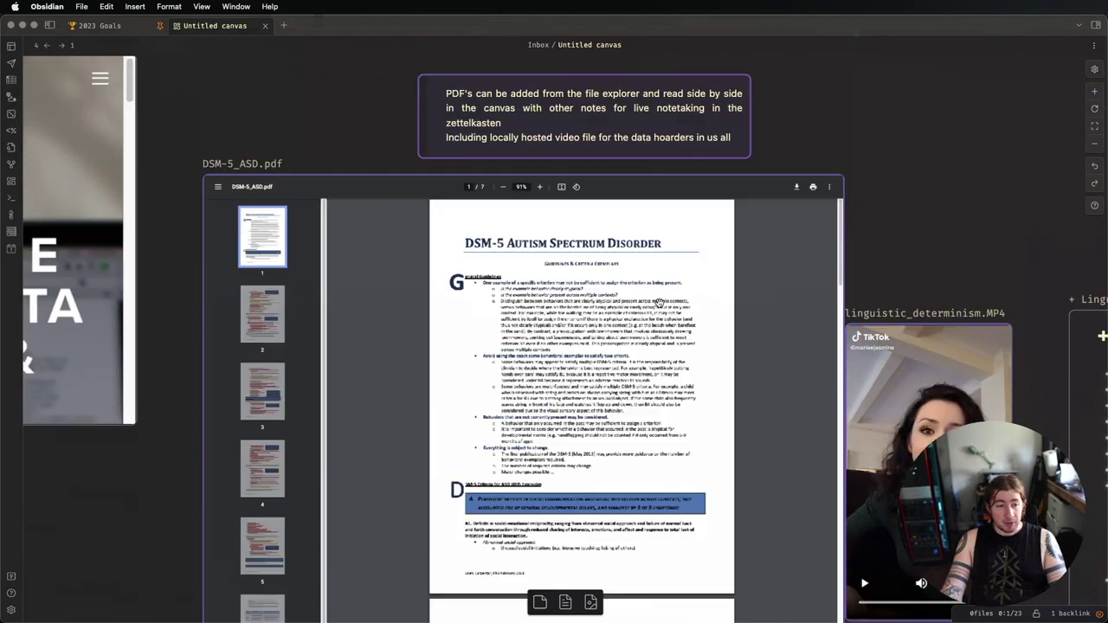
pyautogui.scroll(2, 539, 285)
pyautogui.hscroll(-3, 495, 292)
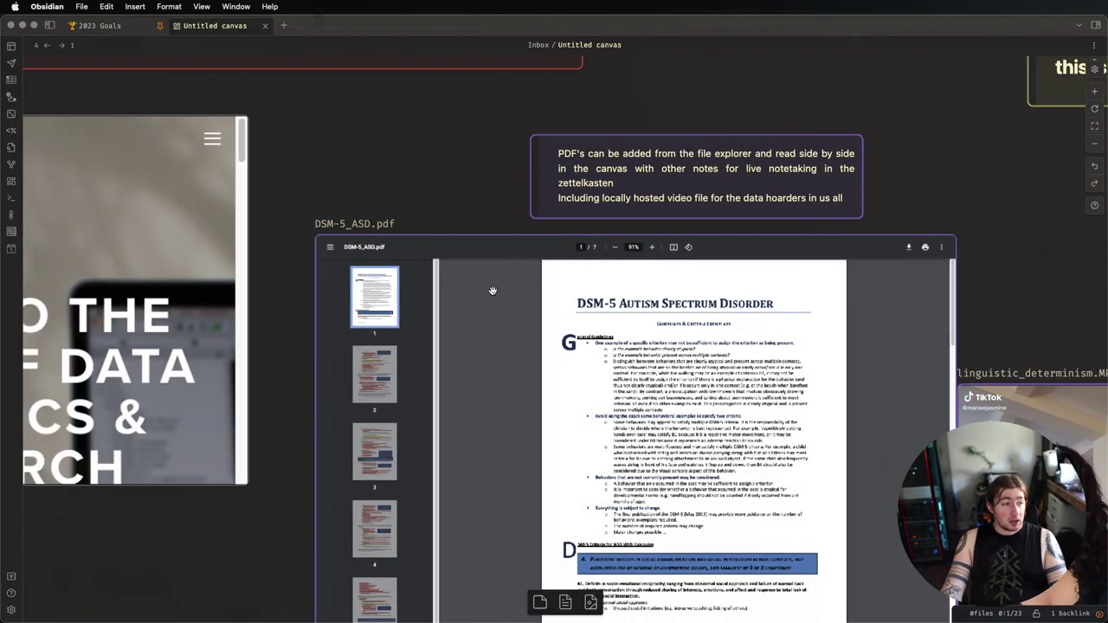
pyautogui.hscroll(-15, 493, 291)
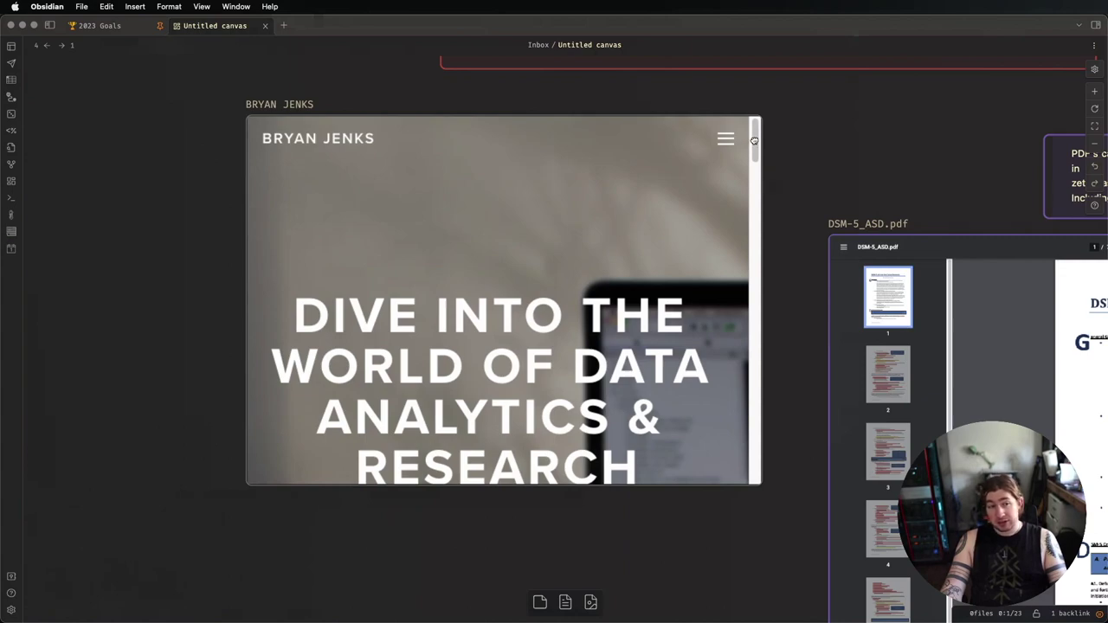
pyautogui.click(754, 140)
pyautogui.moveTo(754, 140)
pyautogui.mouseDown()
pyautogui.moveTo(756, 186)
pyautogui.moveTo(761, 137)
pyautogui.mouseUp()
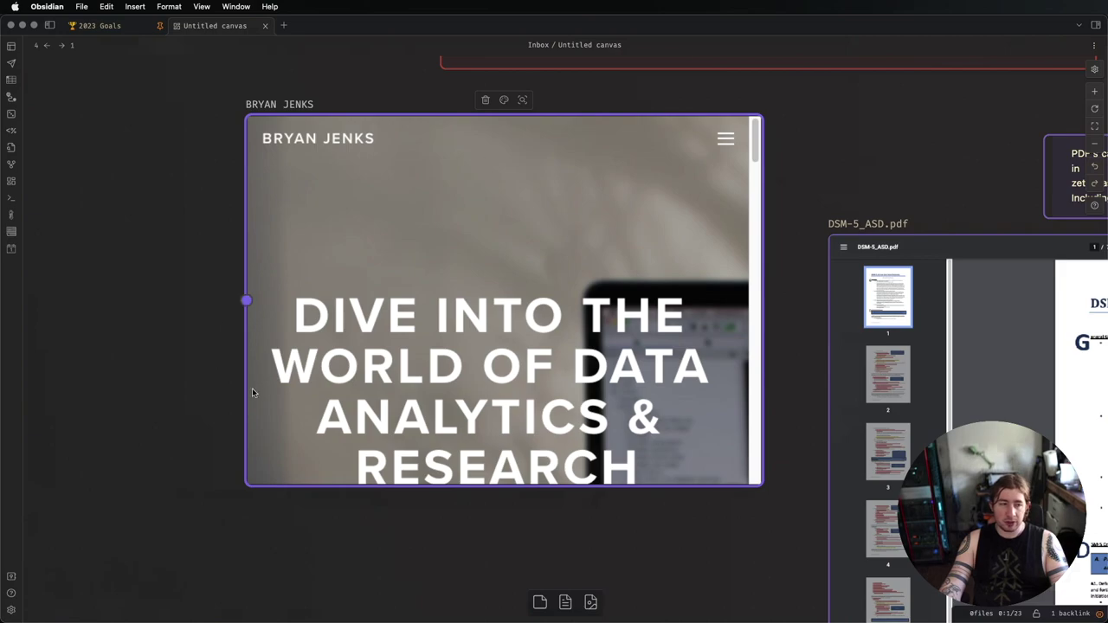
pyautogui.scroll(-20, 476, 379)
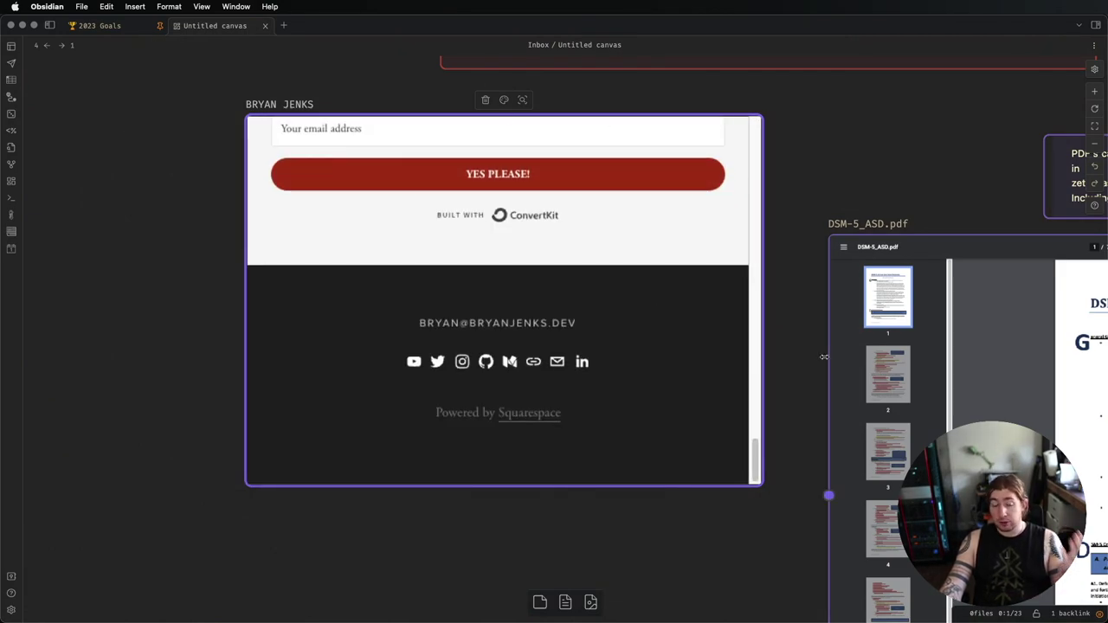
# - Pan the zoomed-out Untitled canvas to the right
pyautogui.hscroll(10, 822, 355)
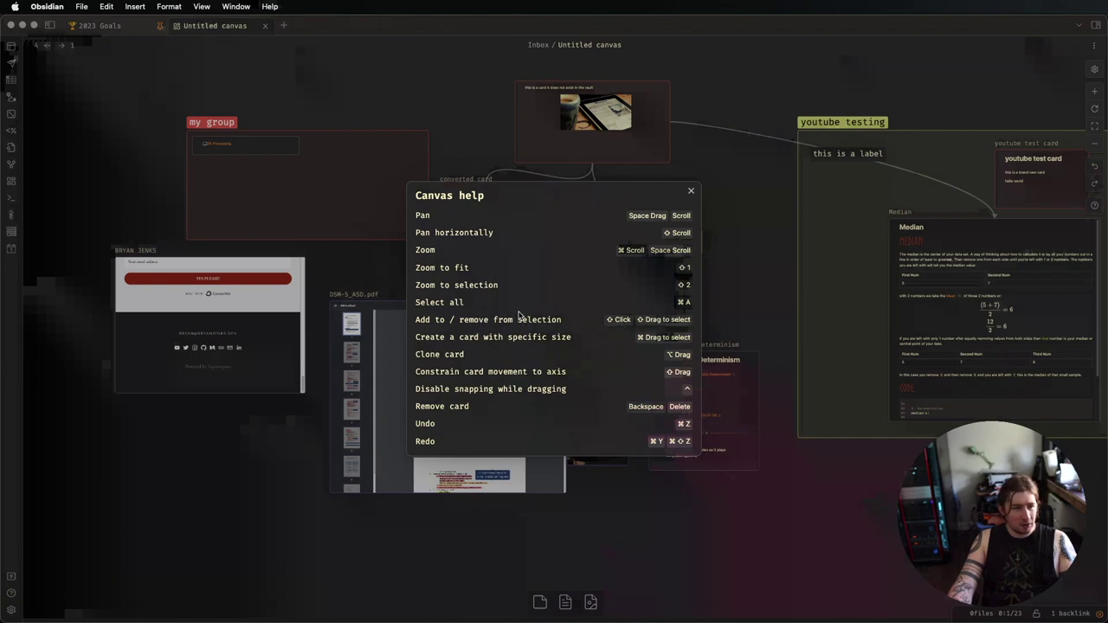
# - Close Canvas help and zoom around the Buddhism canvas, from the Eightfold path up to Nirvana and Satori
pyautogui.click(692, 192)
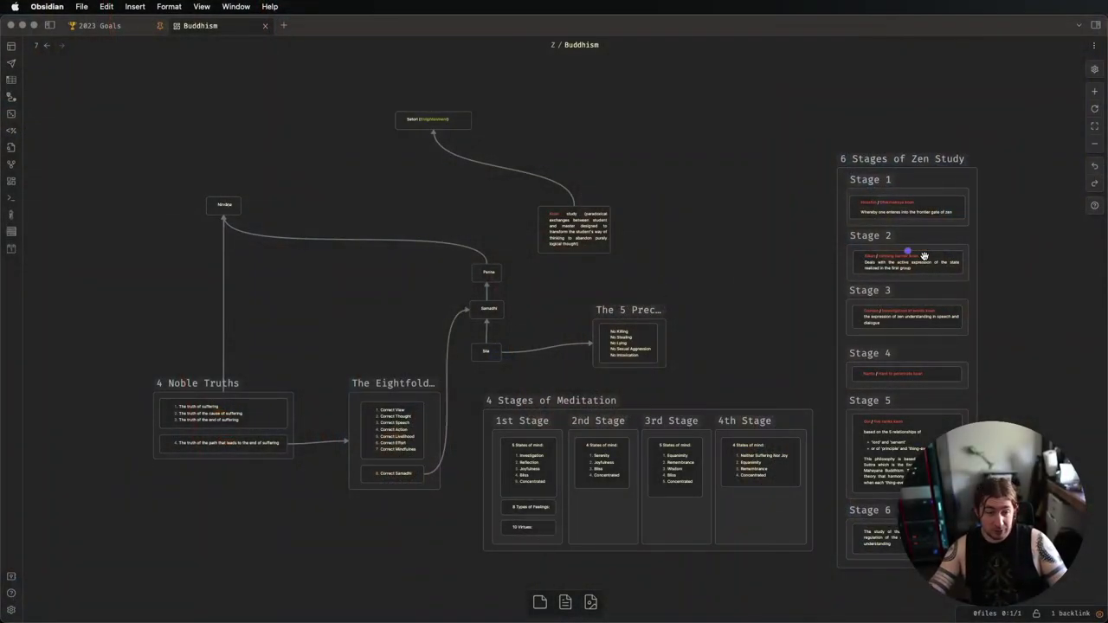
pyautogui.scroll(3, 549, 141)
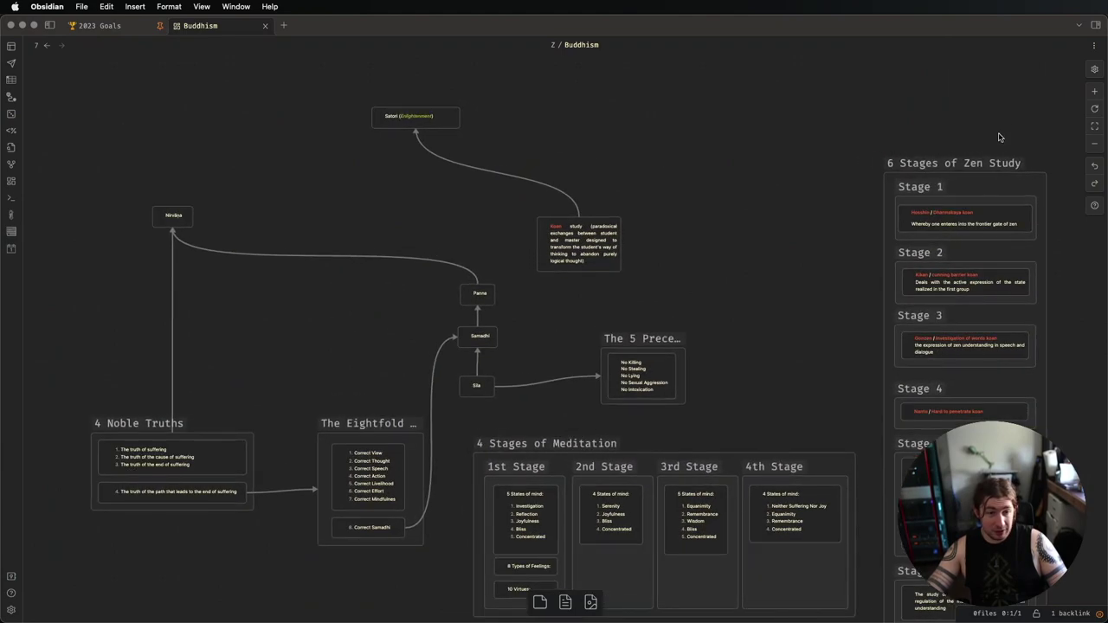
pyautogui.scroll(-5, 836, 292)
pyautogui.scroll(2, 884, 182)
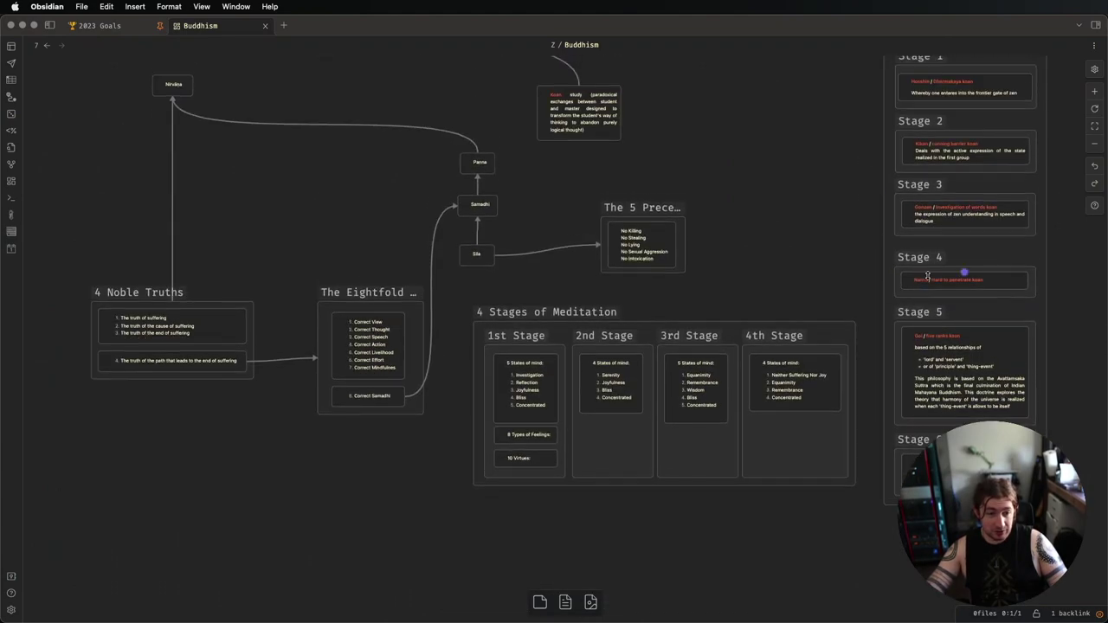
pyautogui.scroll(3, 928, 273)
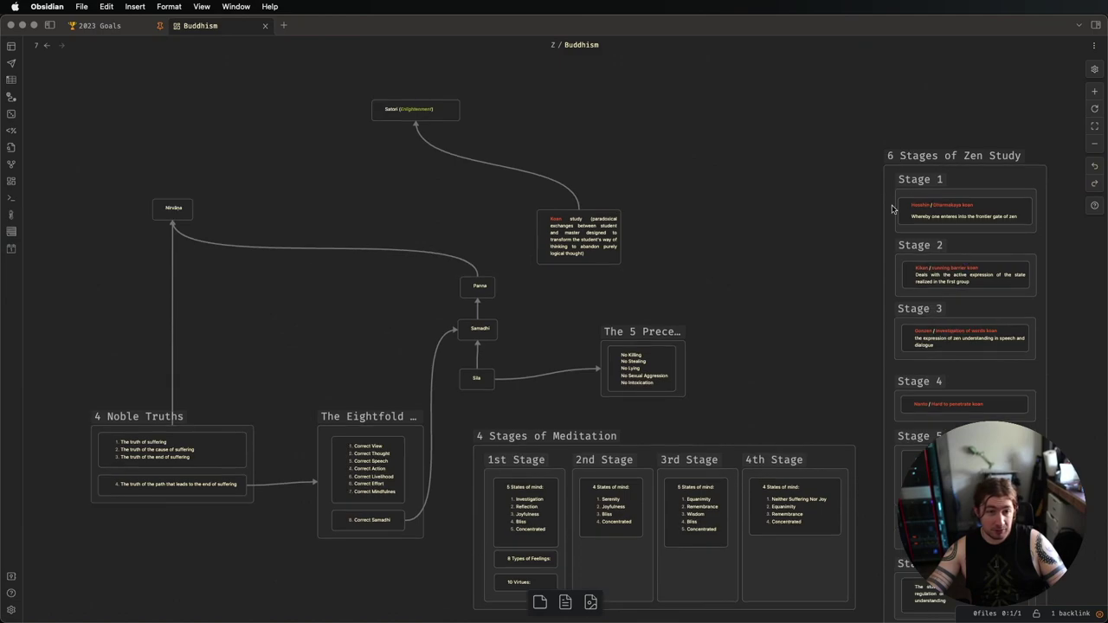
# - Jump to the 4 Noble Truths group using the 'Canvas: Jump to group' command
pyautogui.press('cmd+p')
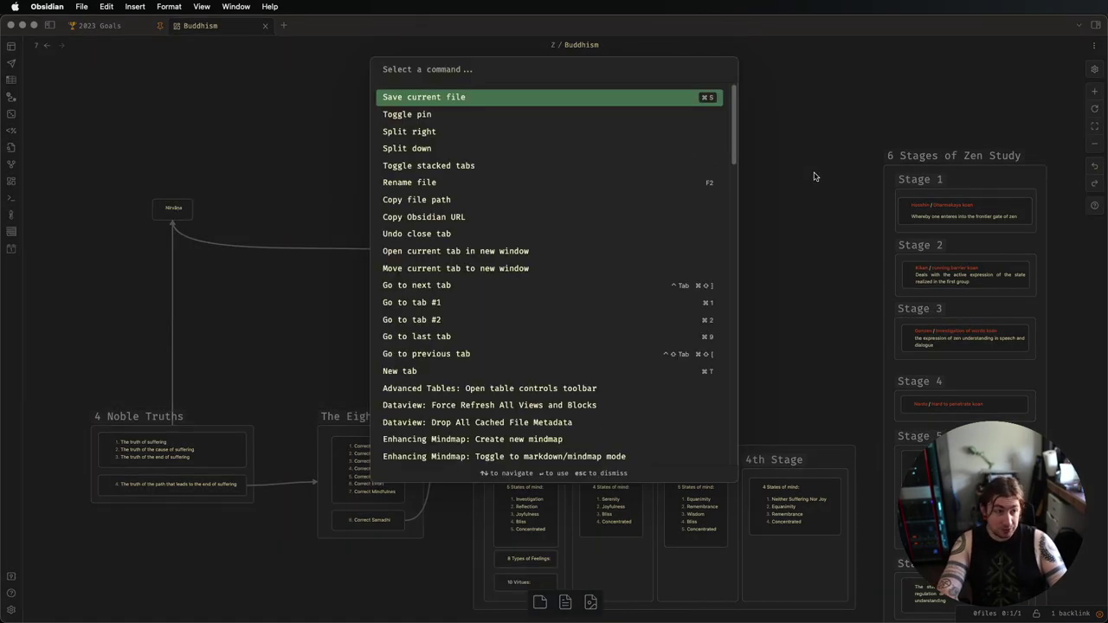
pyautogui.write('canv')
pyautogui.press('Return')
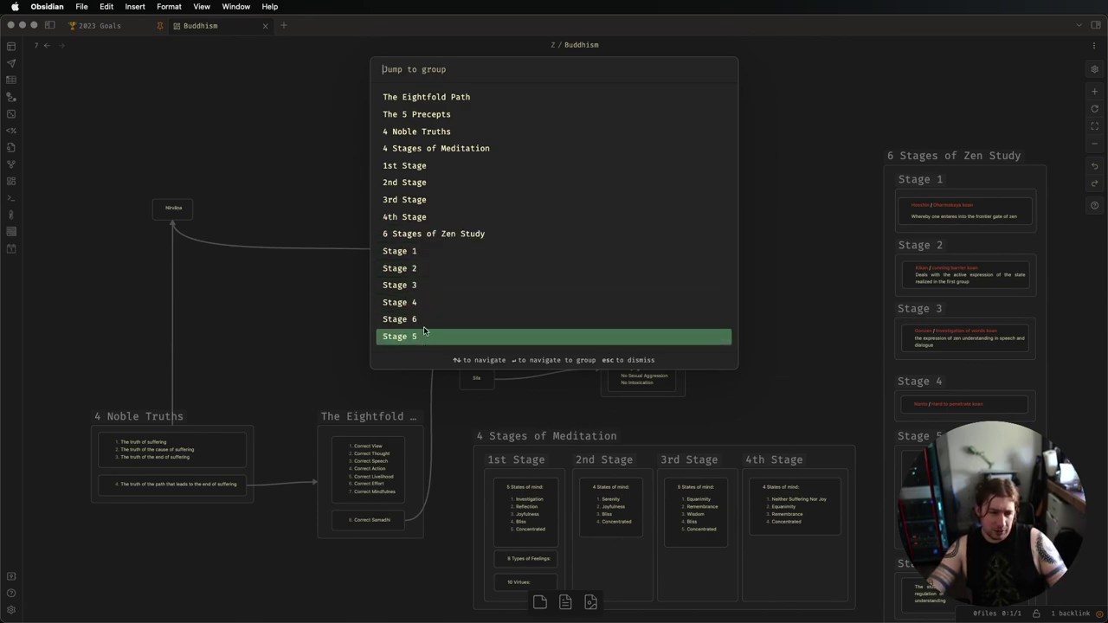
pyautogui.click(431, 137)
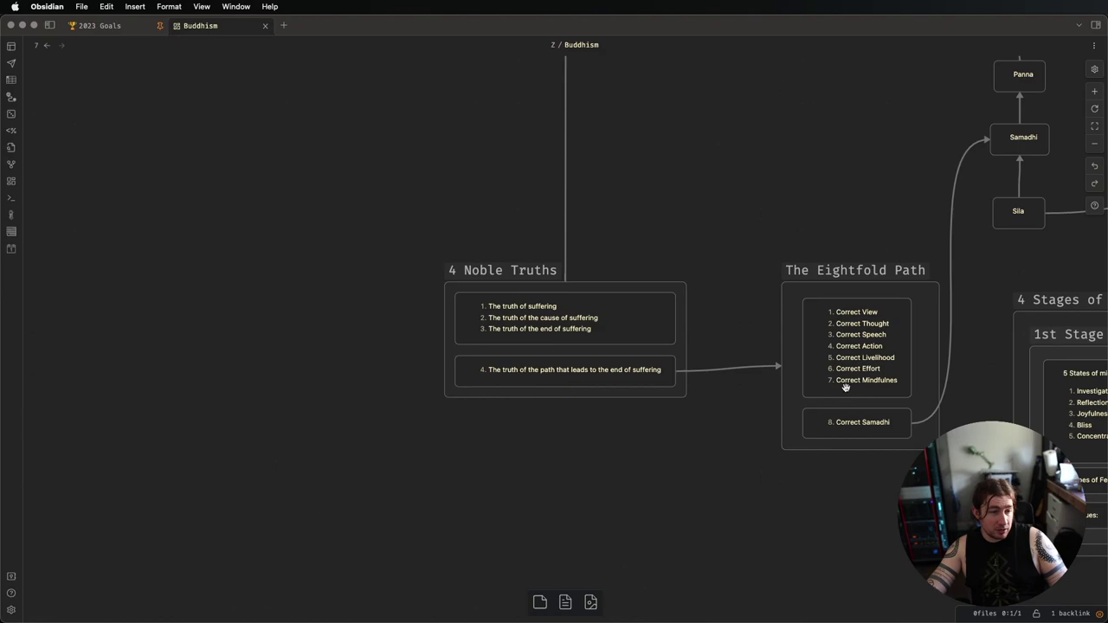
# - Pan around the neighbouring groups until the Koan study card and Satori arrow are in view
pyautogui.hscroll(8, 831, 386)
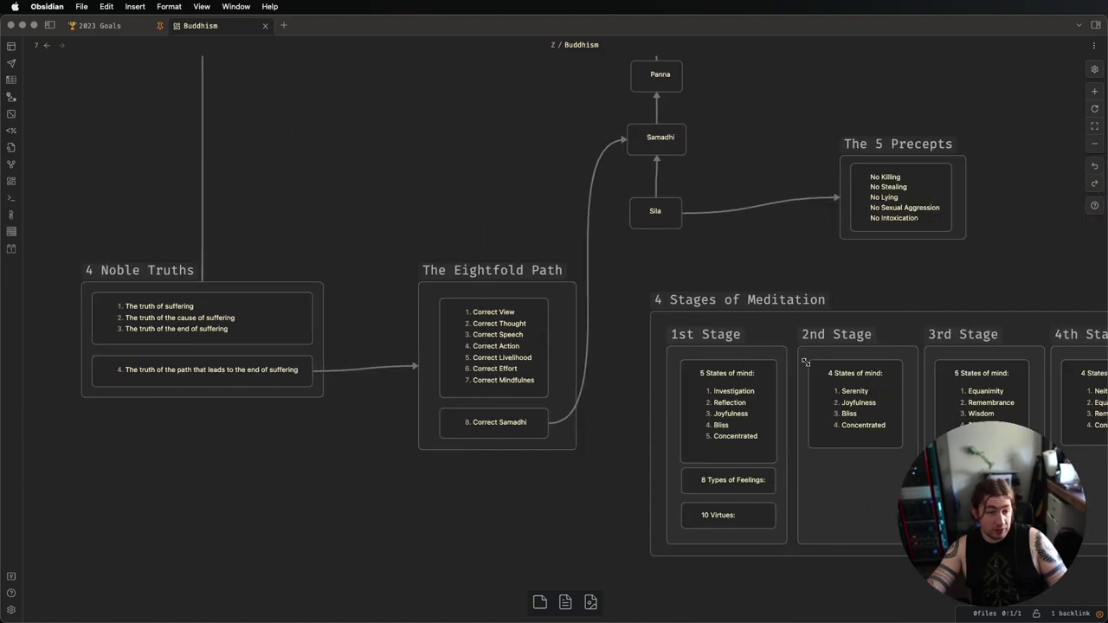
pyautogui.hscroll(7, 805, 361)
pyautogui.scroll(-3, 730, 249)
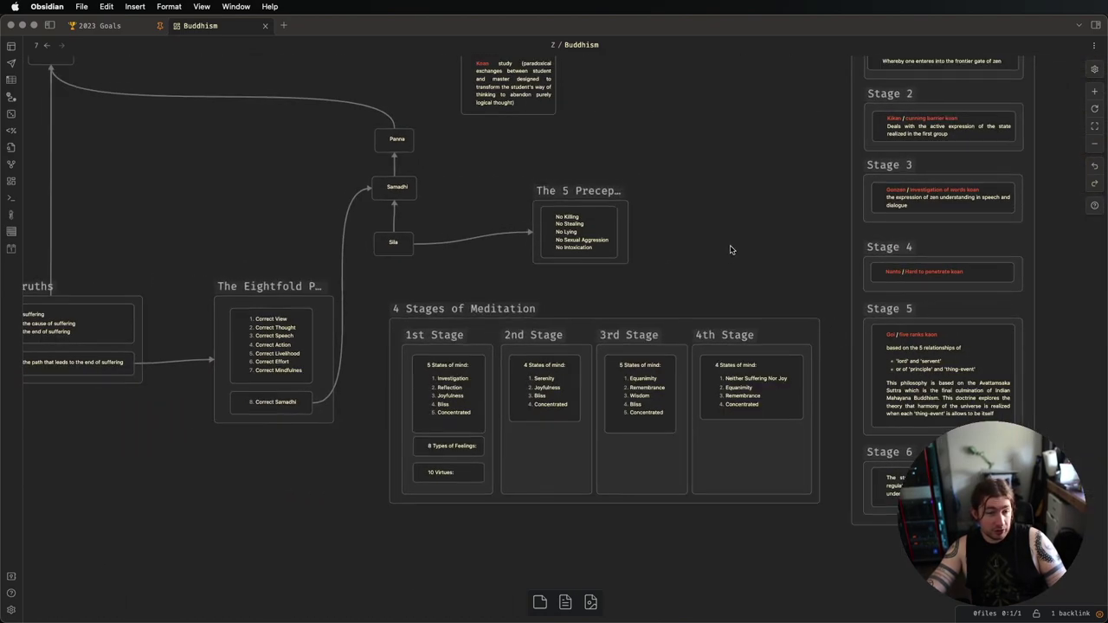
pyautogui.scroll(5, 688, 260)
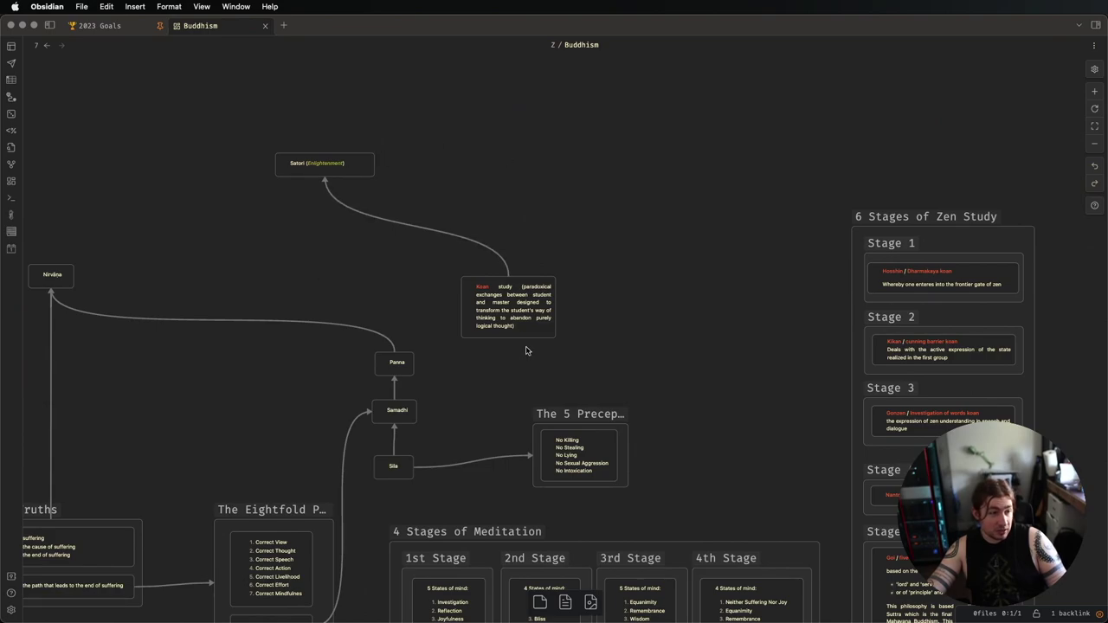
pyautogui.hscroll(-2, 525, 350)
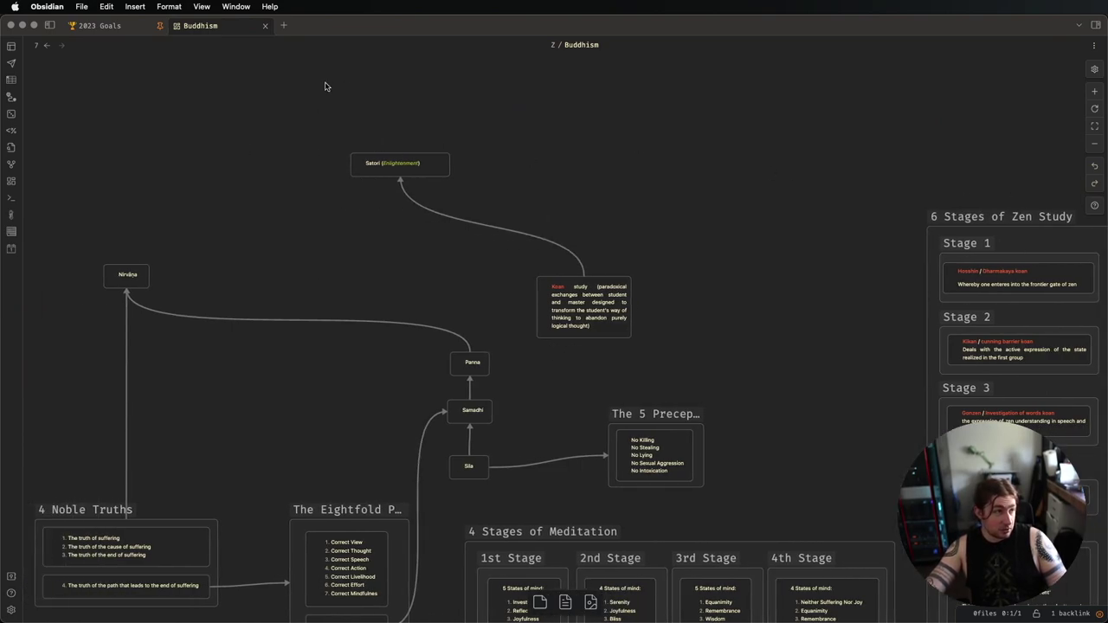
# - Open the Inbox/Zen Buddhism note through the note switcher
pyautogui.press('super+o')
pyautogui.write('zen')
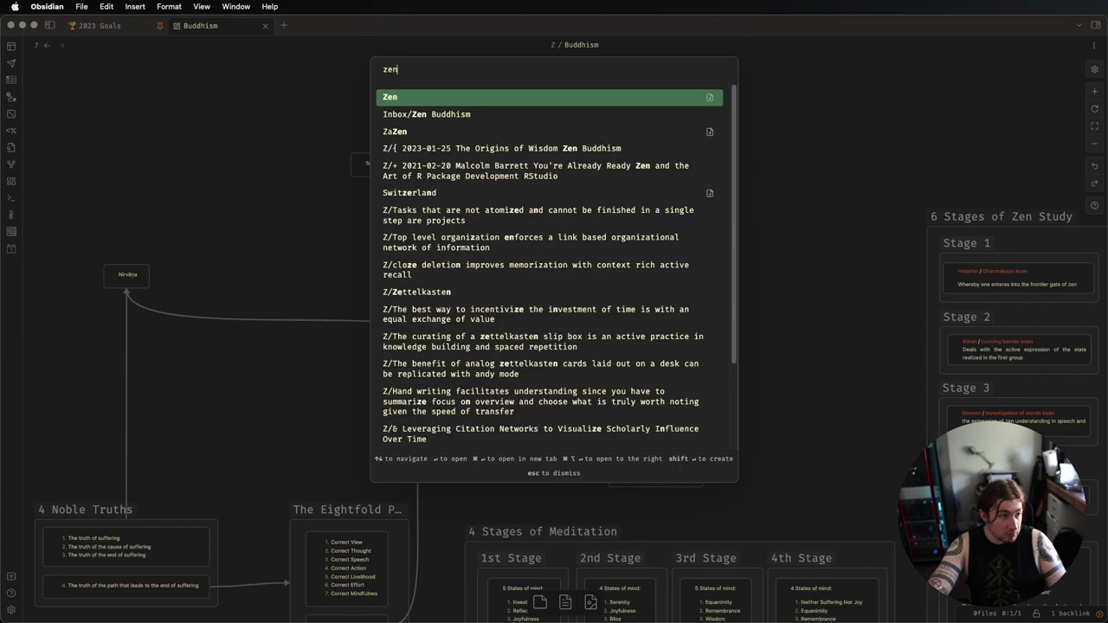
pyautogui.press('Down')
pyautogui.press('Return')
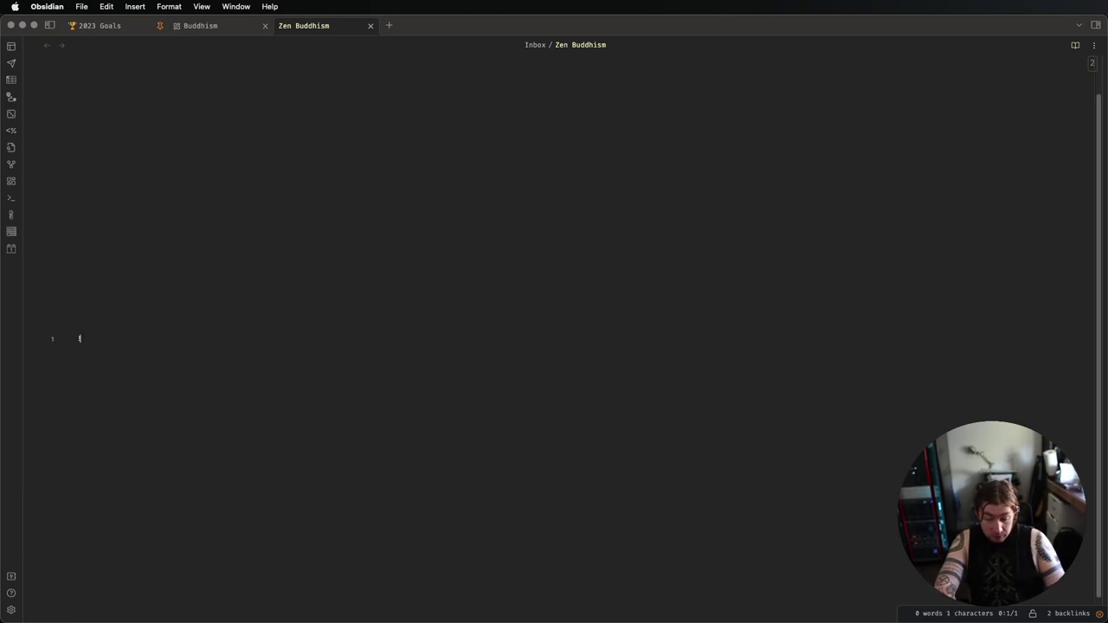
# - Embed Buddhism.canvas in the note with a ![[Buddhism.canvas]] link and add a new line below
pyautogui.write('[[bu')
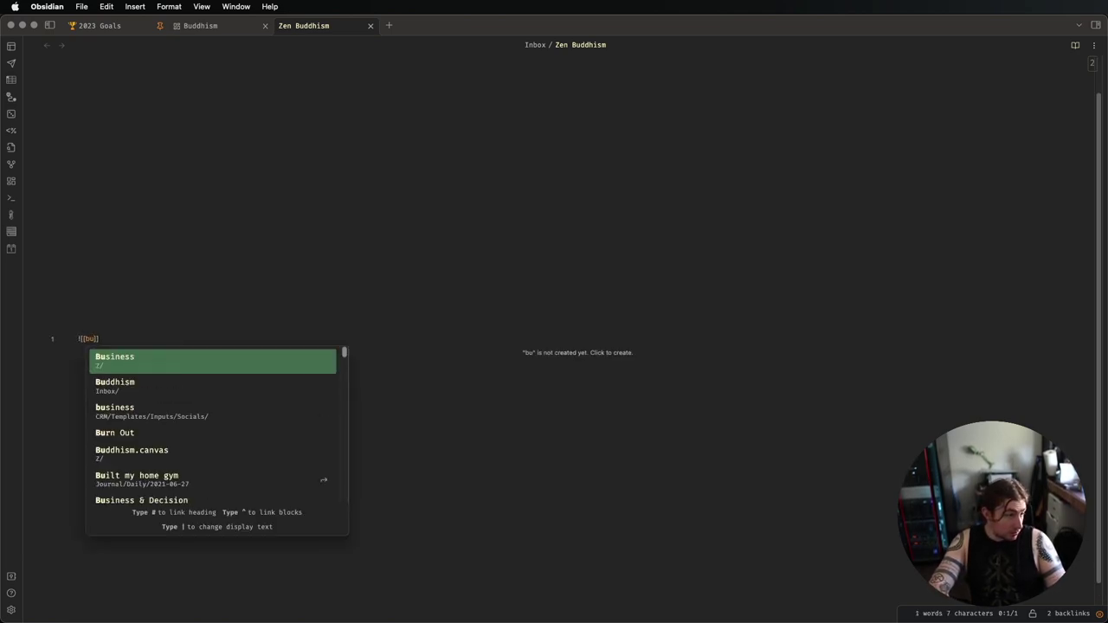
pyautogui.write('ddhism')
pyautogui.press('Down')
pyautogui.press('Return')
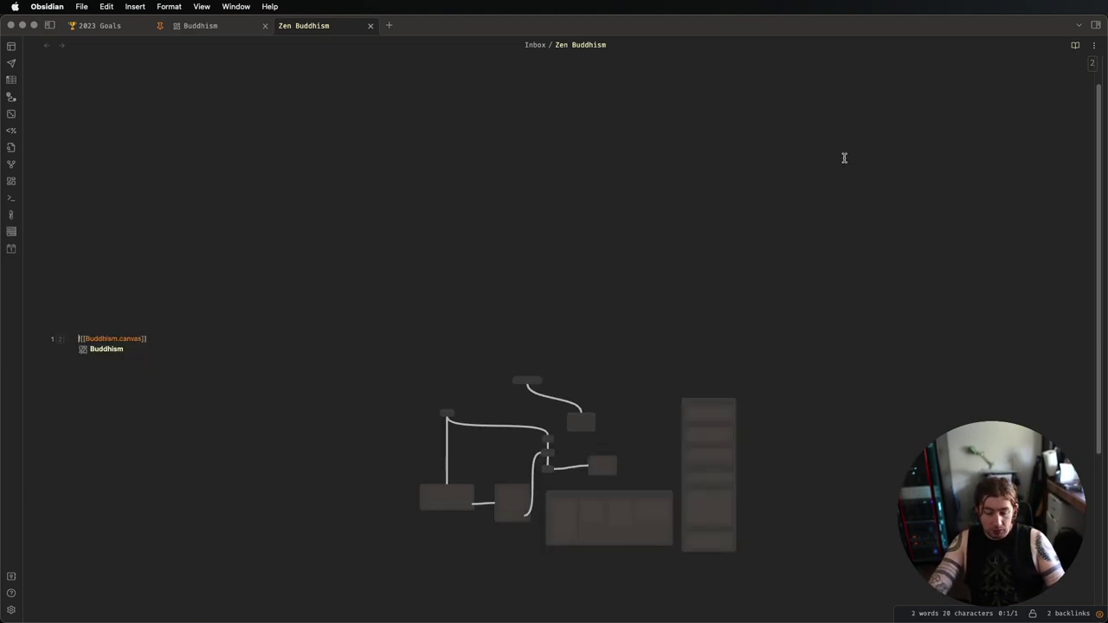
pyautogui.press('Return')
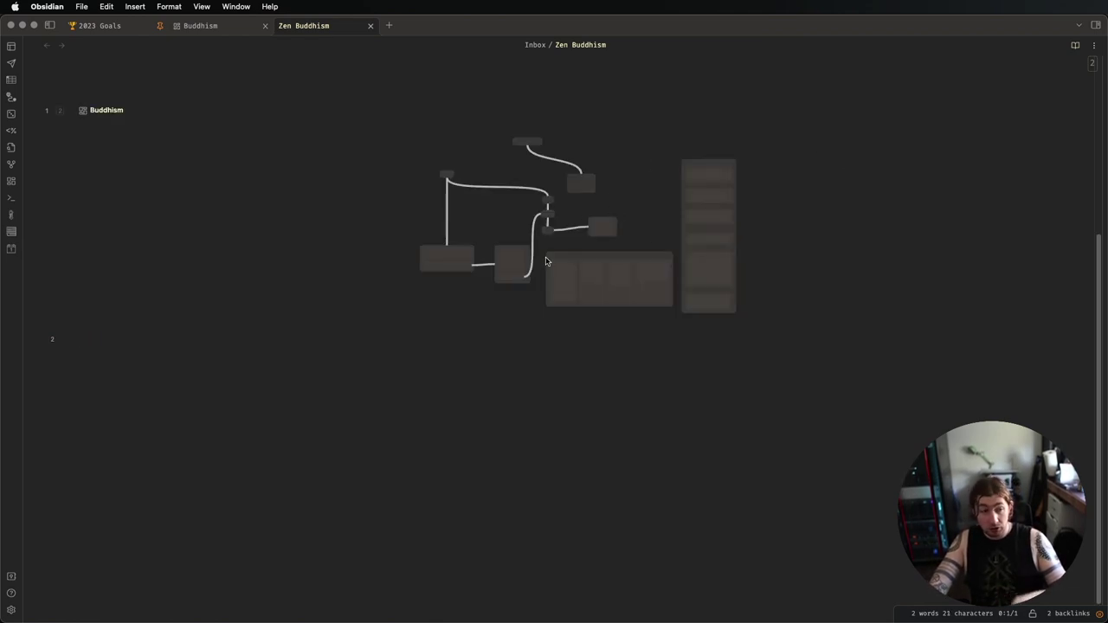
pyautogui.scroll(5, 546, 261)
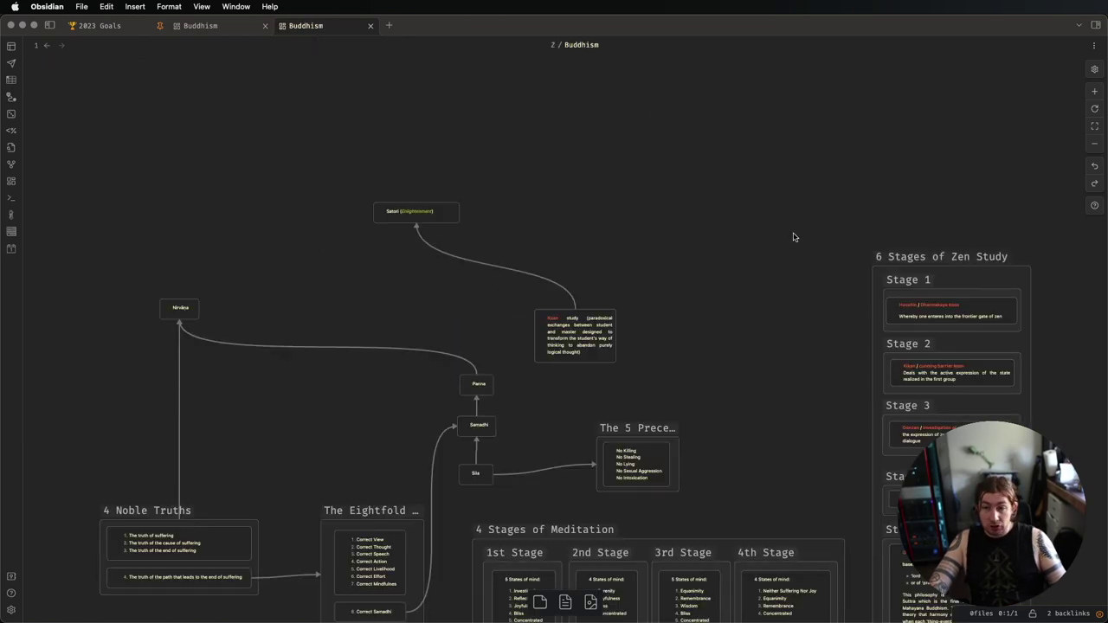
# - Return from the Buddhism canvas to the Zen Buddhism note with the Navigate back arrow
pyautogui.click(44, 49)
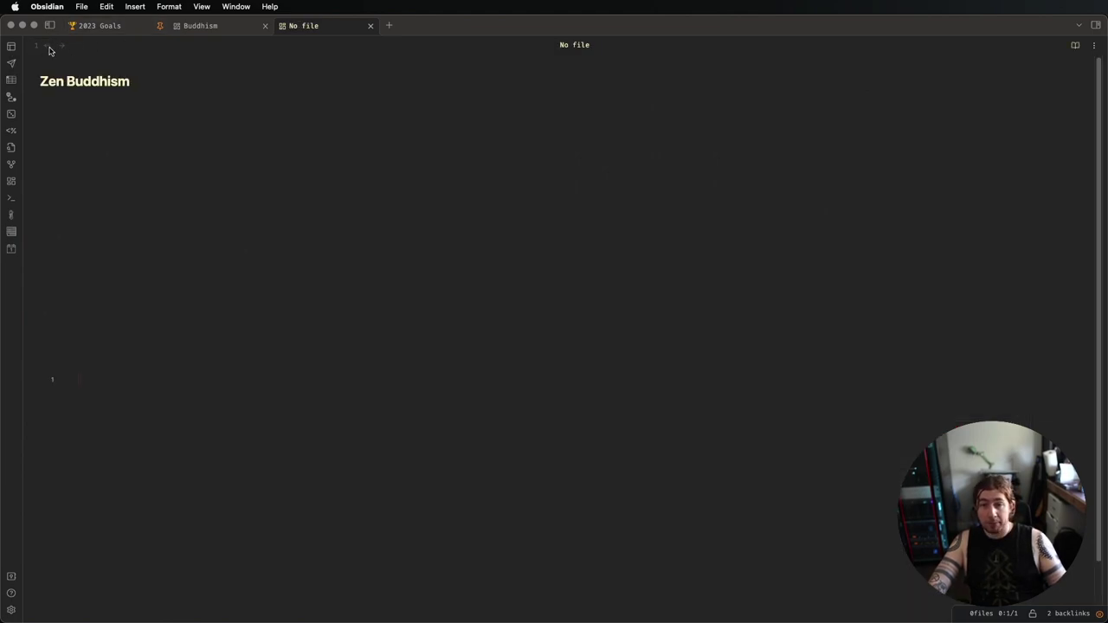